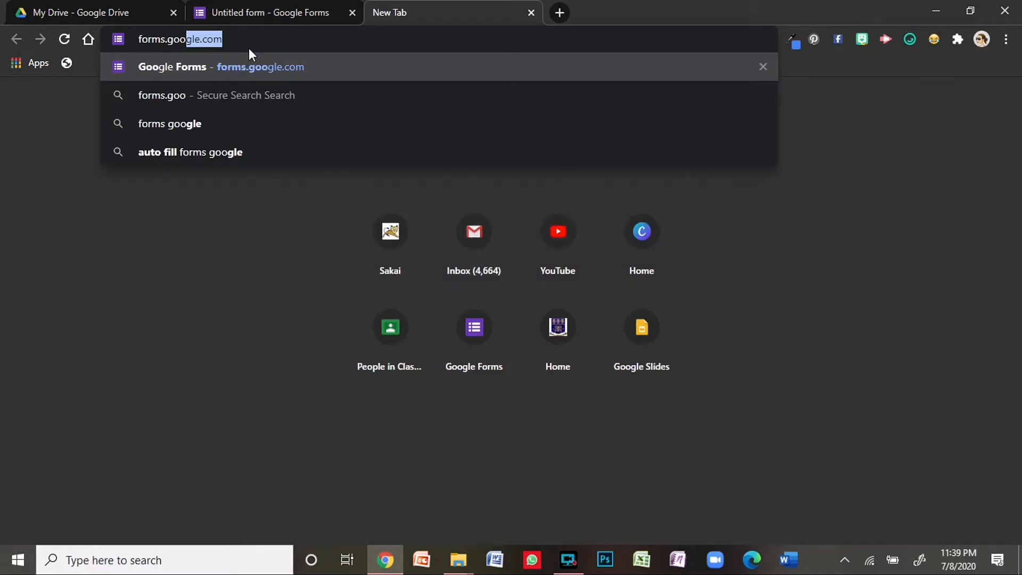
- Create a new blank form from the Google Forms home page
{"action": "key", "text": "Return"}
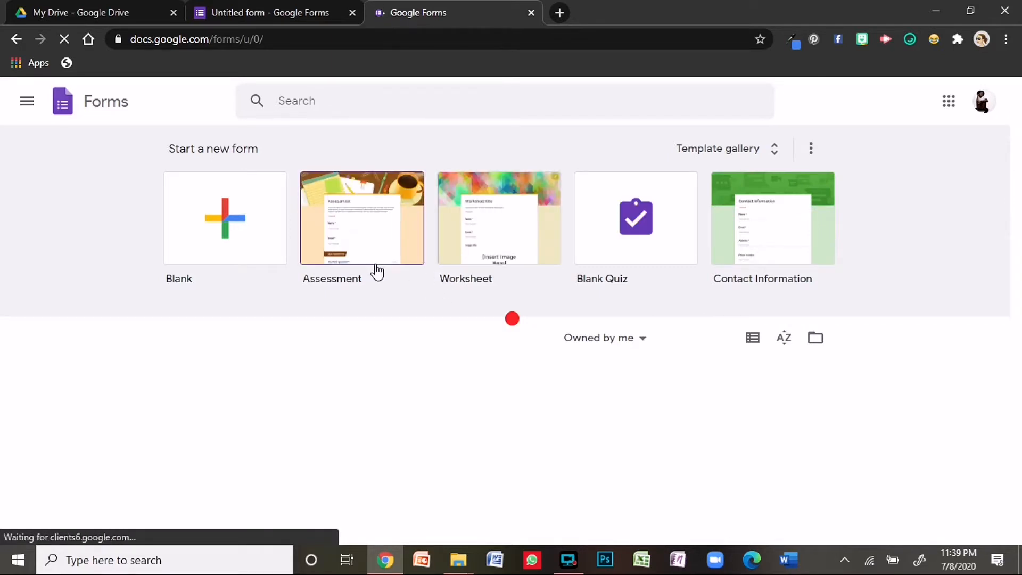
{"action": "left_click", "coordinate": [213, 218]}
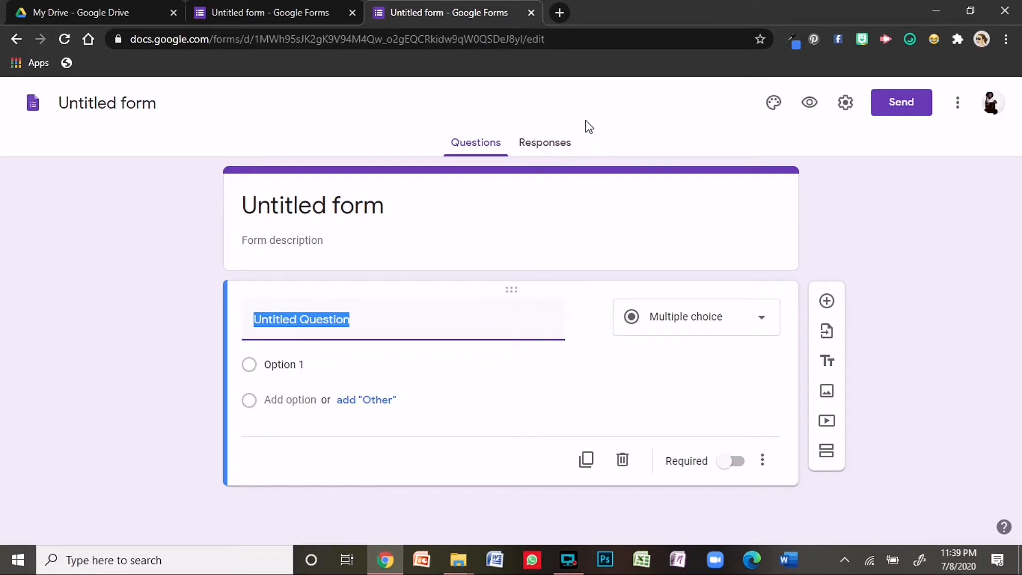
{"action": "left_click", "coordinate": [775, 106]}
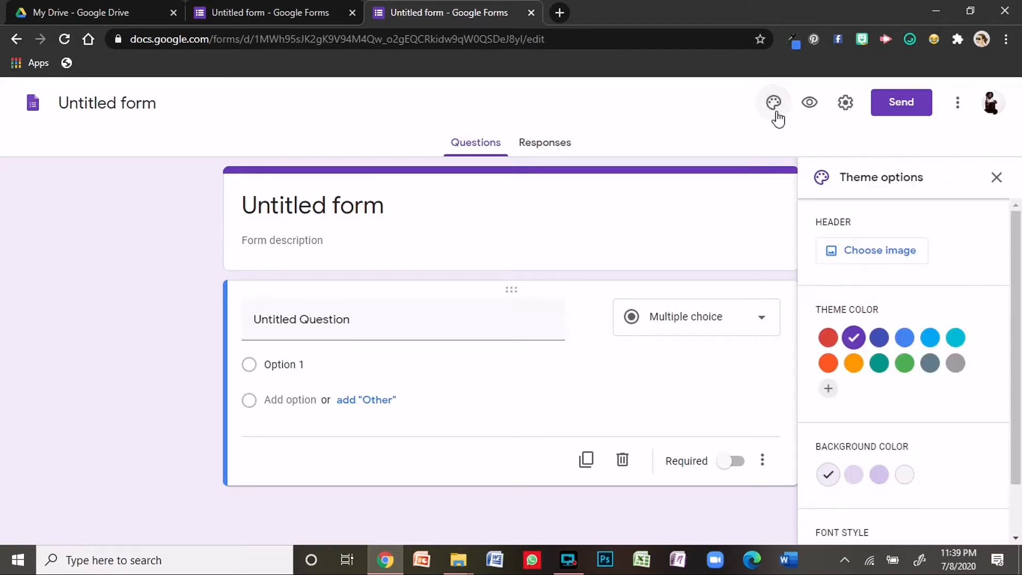
- Apply the open-book heart photo as the form's header, giving it brown theme colours
{"action": "left_click", "coordinate": [900, 256]}
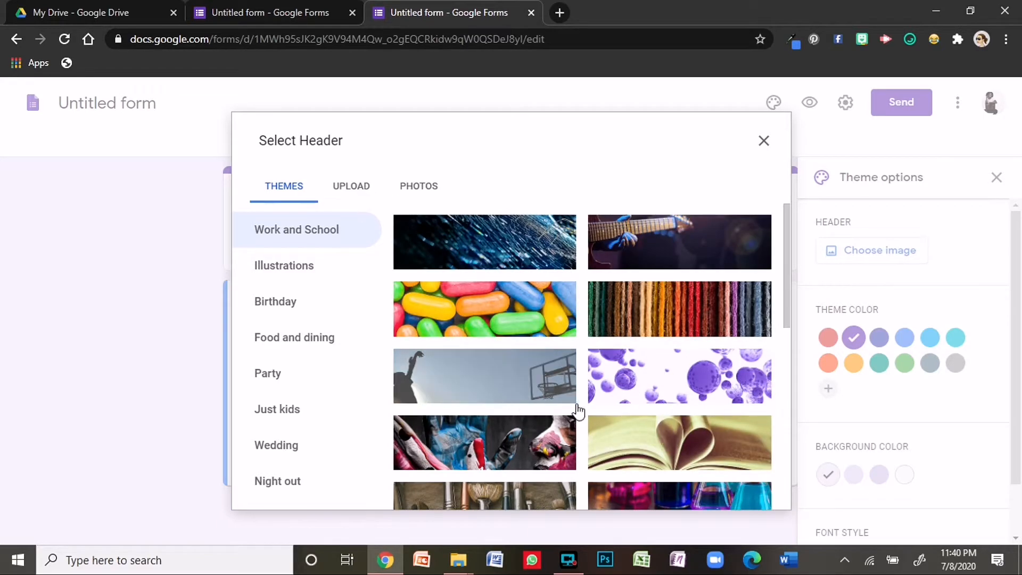
{"action": "left_click", "coordinate": [639, 441]}
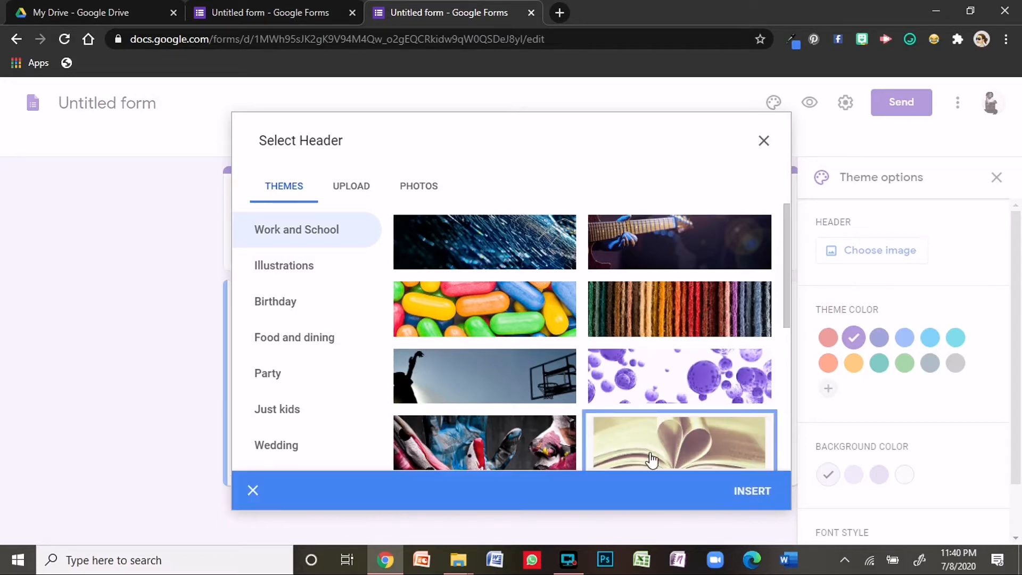
{"action": "left_click", "coordinate": [746, 491]}
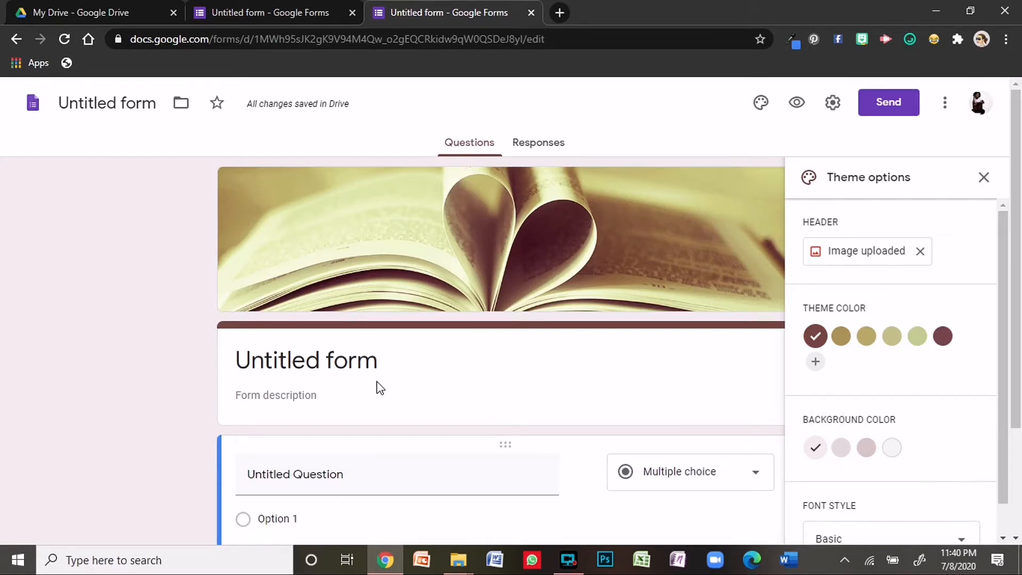
{"action": "left_click", "coordinate": [984, 177]}
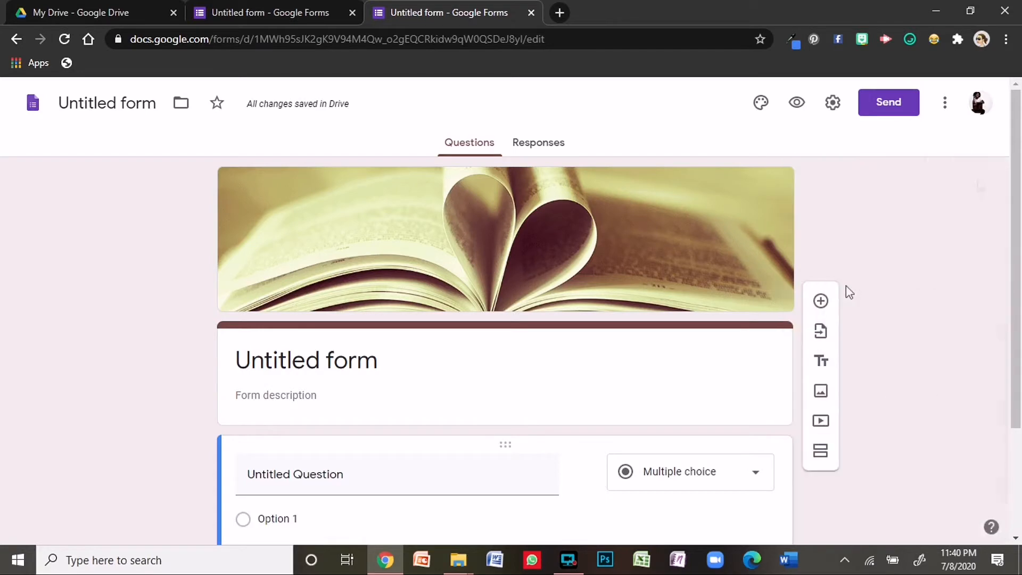
- Collect respondents' email addresses and limit each respondent to one response
{"action": "left_click", "coordinate": [837, 109]}
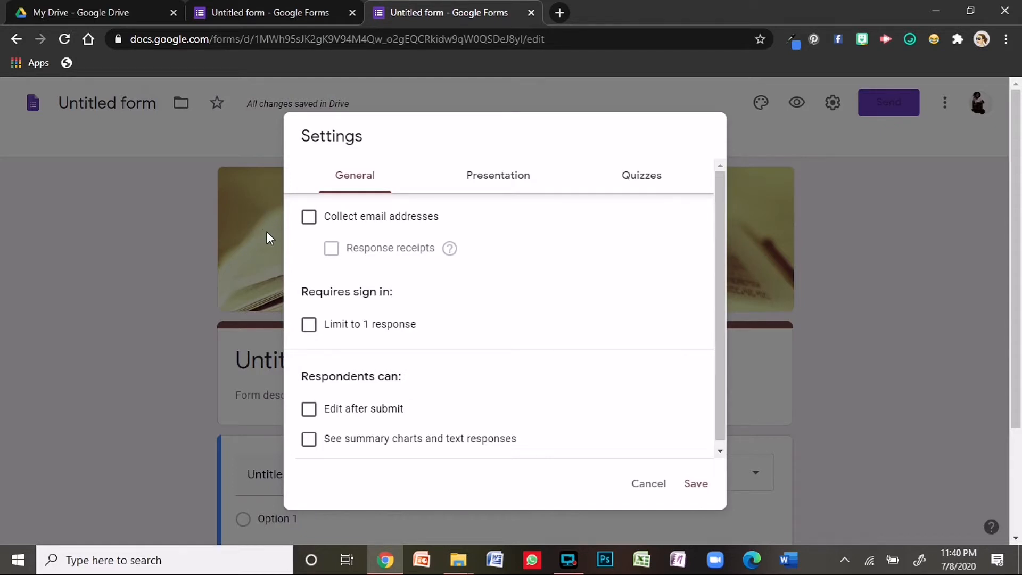
{"action": "left_click", "coordinate": [309, 217]}
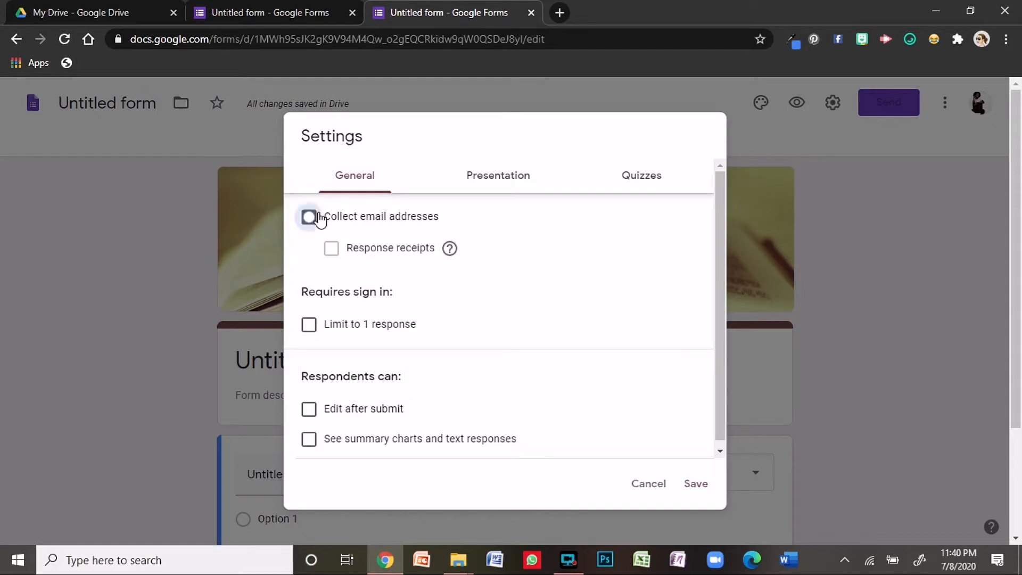
{"action": "left_click", "coordinate": [309, 326]}
{"action": "scroll", "coordinate": [349, 424], "scroll_direction": "down", "scroll_amount": 1}
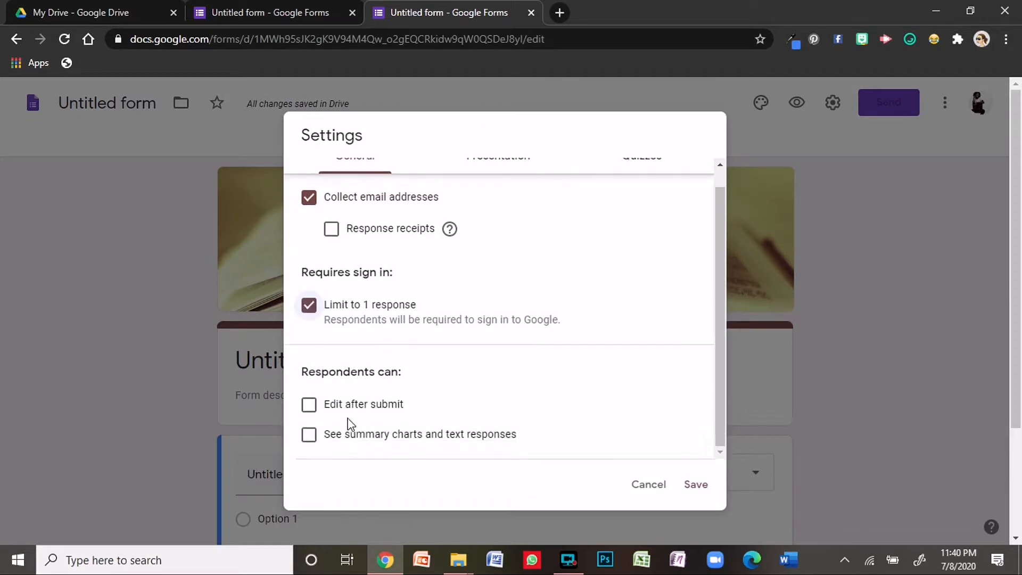
{"action": "scroll", "coordinate": [349, 425], "scroll_direction": "down", "scroll_amount": 3}
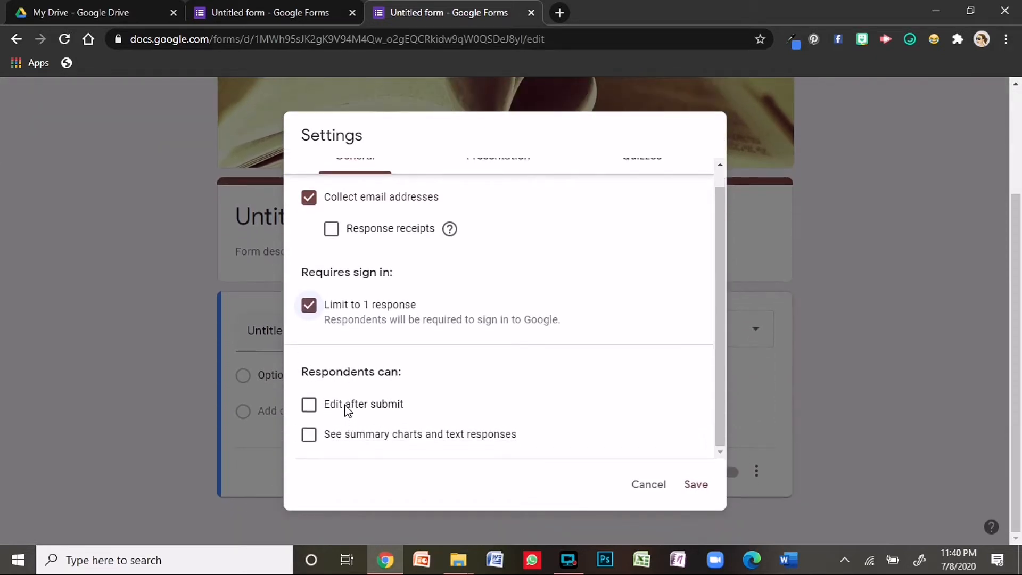
{"action": "scroll", "coordinate": [349, 403], "scroll_direction": "up", "scroll_amount": 1}
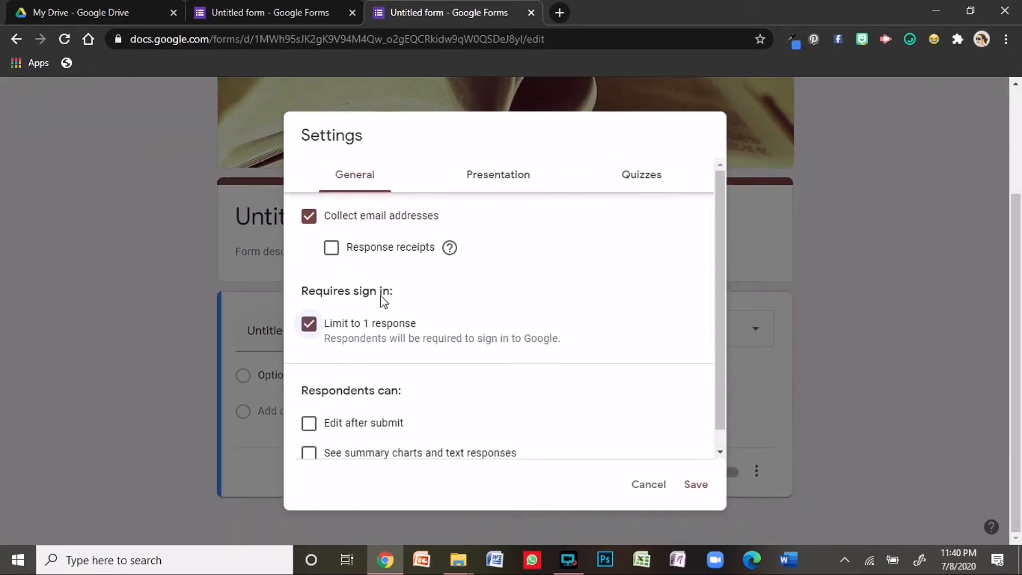
- Set the confirmation message to 'You are awesome!!!!!'
{"action": "left_click", "coordinate": [511, 188]}
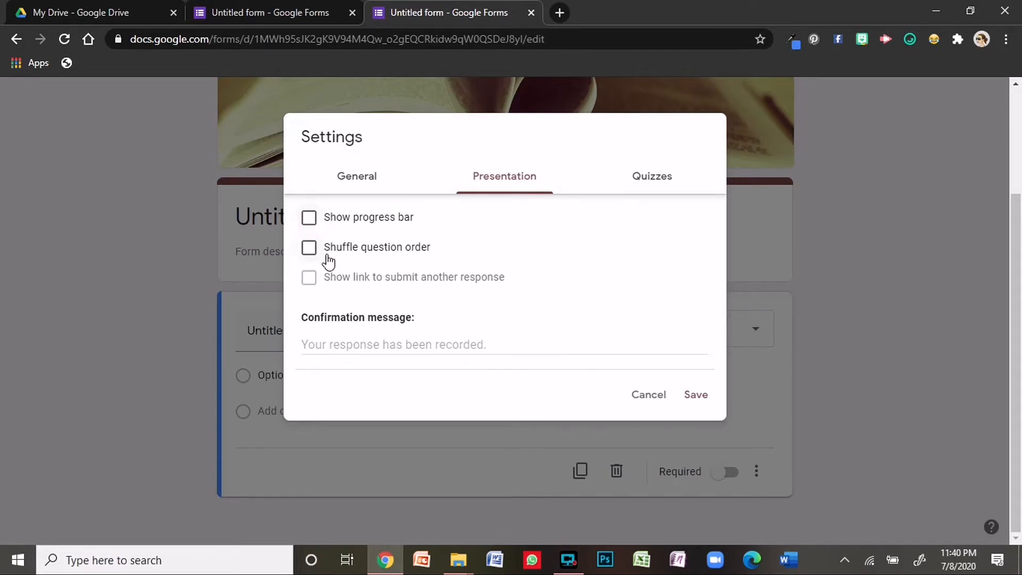
{"action": "left_click", "coordinate": [360, 345]}
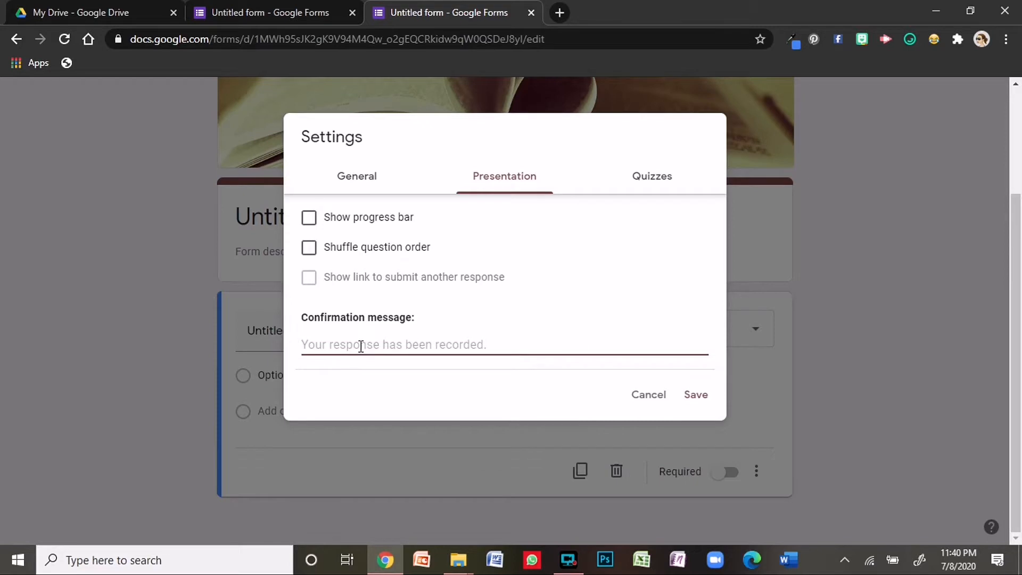
{"action": "type", "text": "You are"}
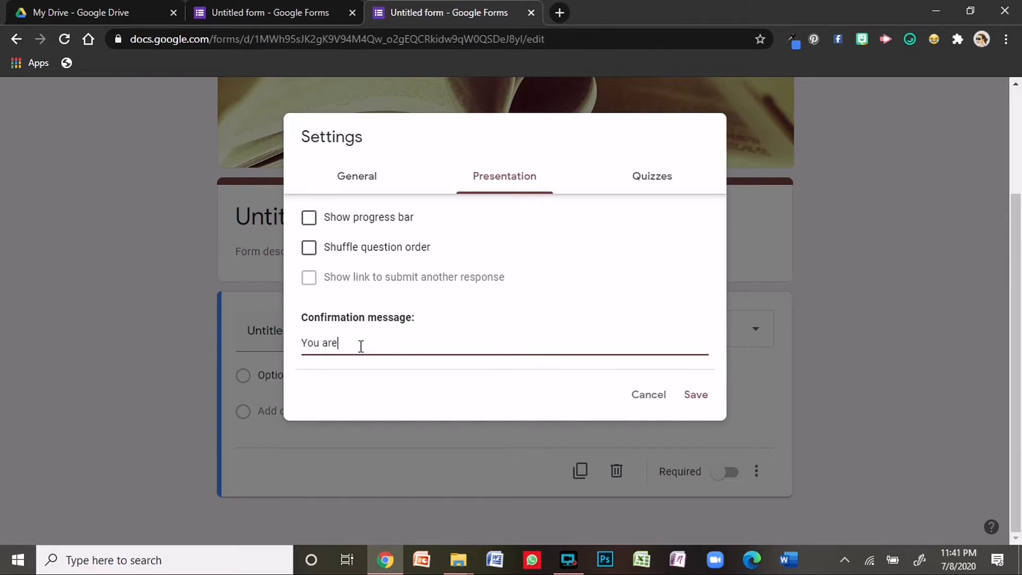
{"action": "type", "text": " awesome!!!!!"}
- Turn the form into a quiz
{"action": "left_click", "coordinate": [648, 182]}
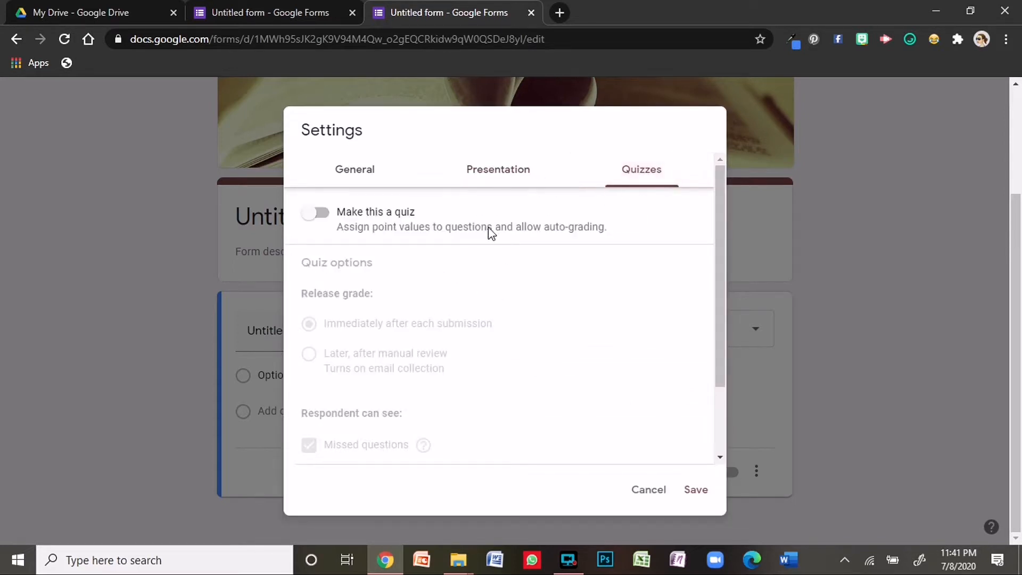
{"action": "left_click", "coordinate": [318, 216]}
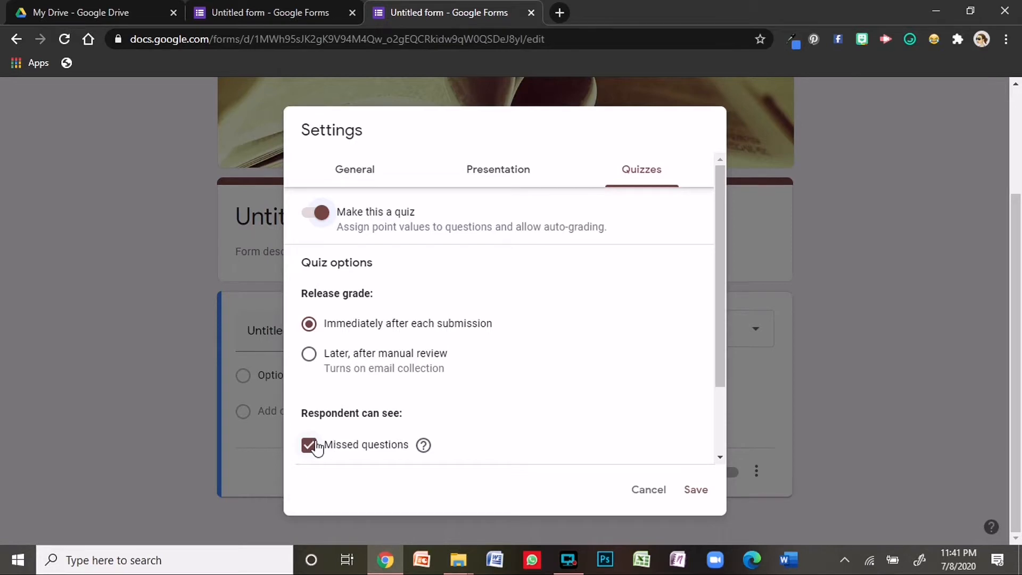
{"action": "scroll", "coordinate": [313, 450], "scroll_direction": "down", "scroll_amount": 2}
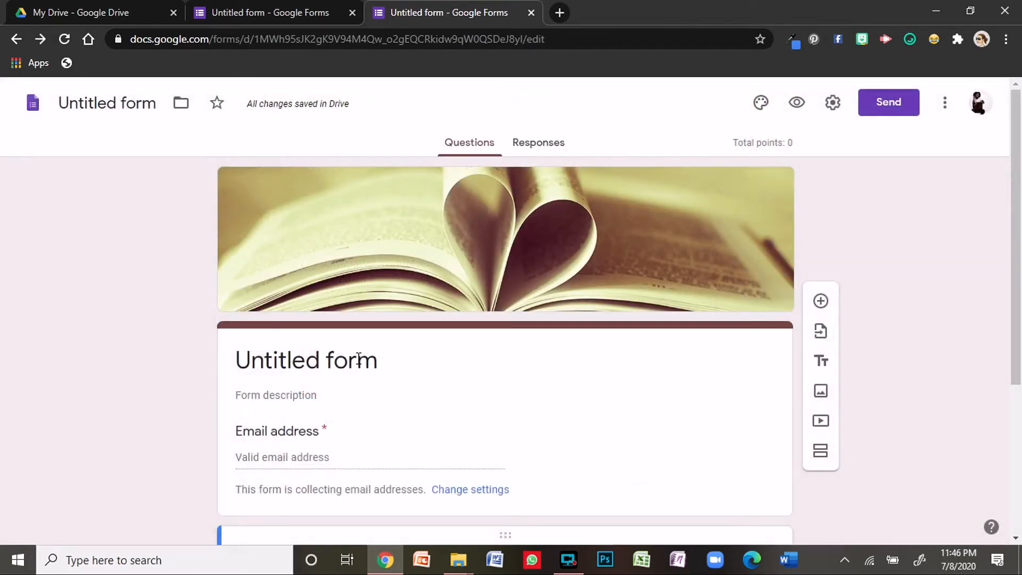
- Retitle the form and document from 'Untitled form' to 'Prepositions 1'
{"action": "left_click", "coordinate": [356, 361]}
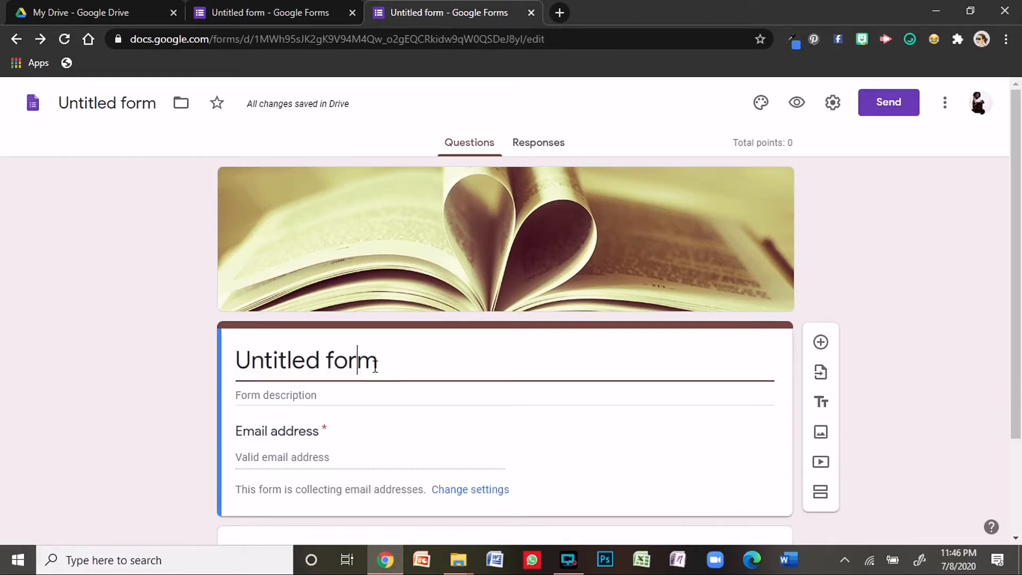
{"action": "left_click", "coordinate": [395, 363]}
{"action": "left_click_drag", "start_coordinate": [395, 363], "coordinate": [230, 356]}
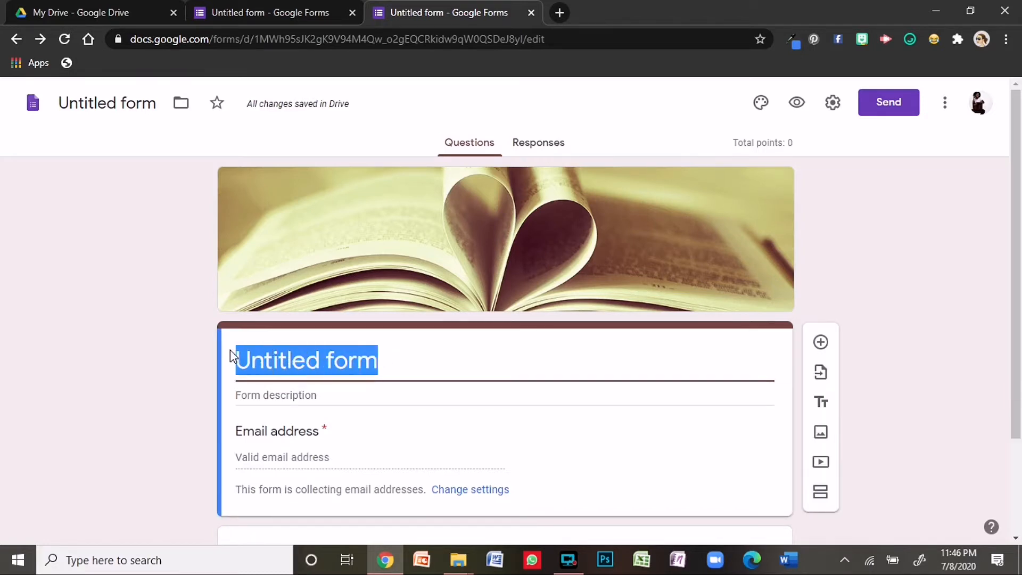
{"action": "type", "text": "P"}
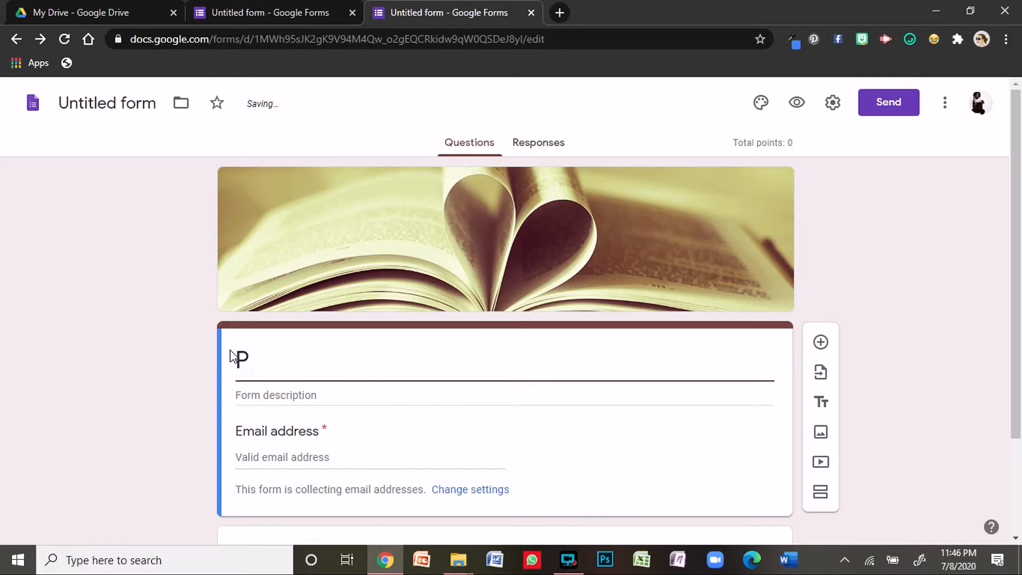
{"action": "type", "text": "repositio"}
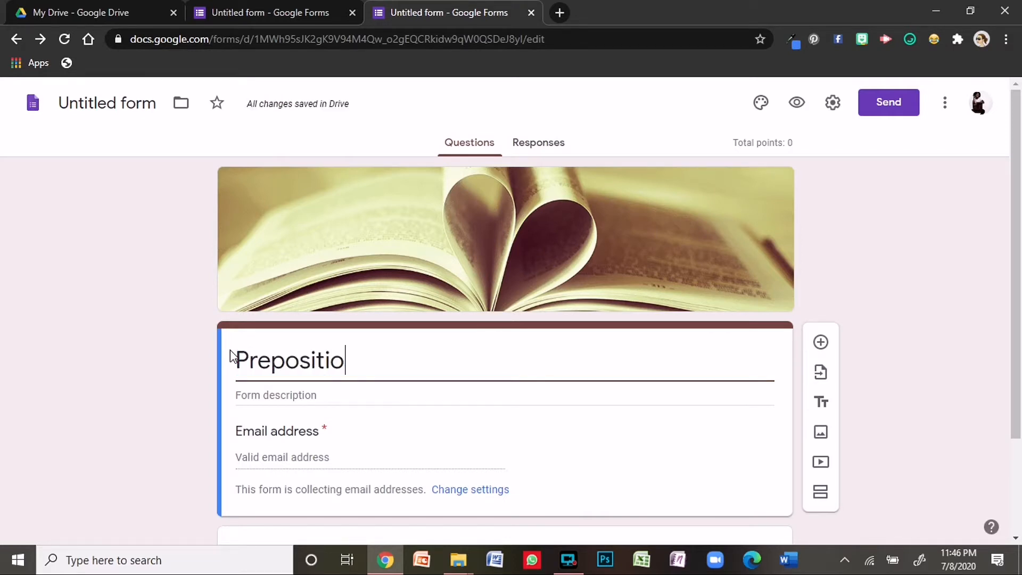
{"action": "type", "text": "ns 1"}
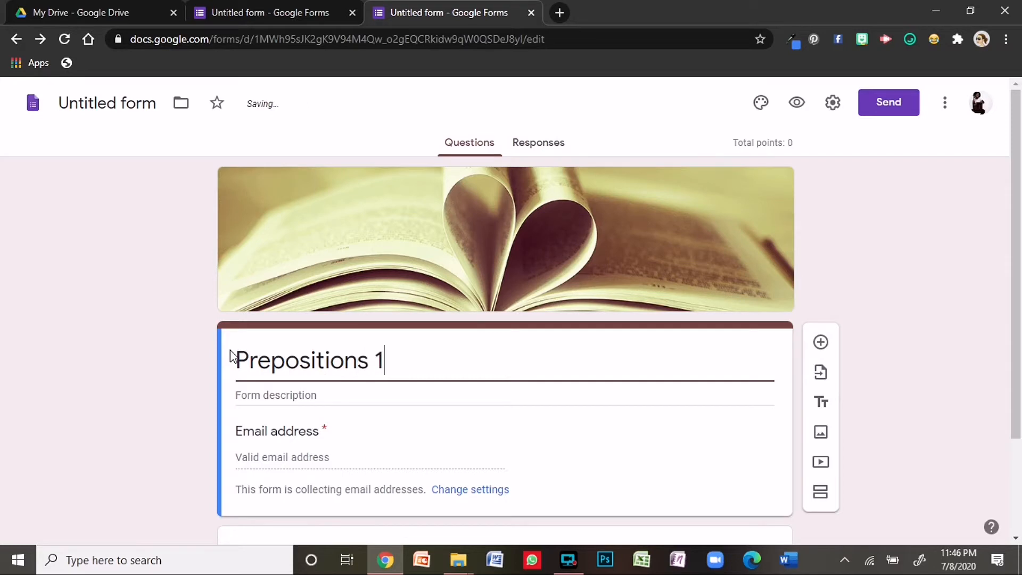
{"action": "left_click", "coordinate": [122, 94]}
{"action": "left_click", "coordinate": [123, 94]}
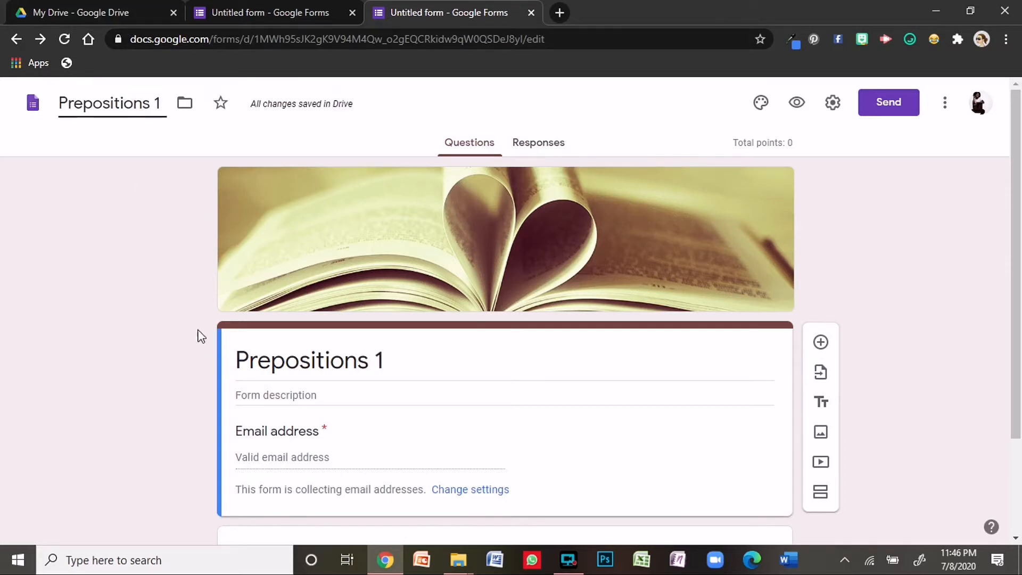
- Add the form description 'Answer all questions.'
{"action": "left_click", "coordinate": [258, 397]}
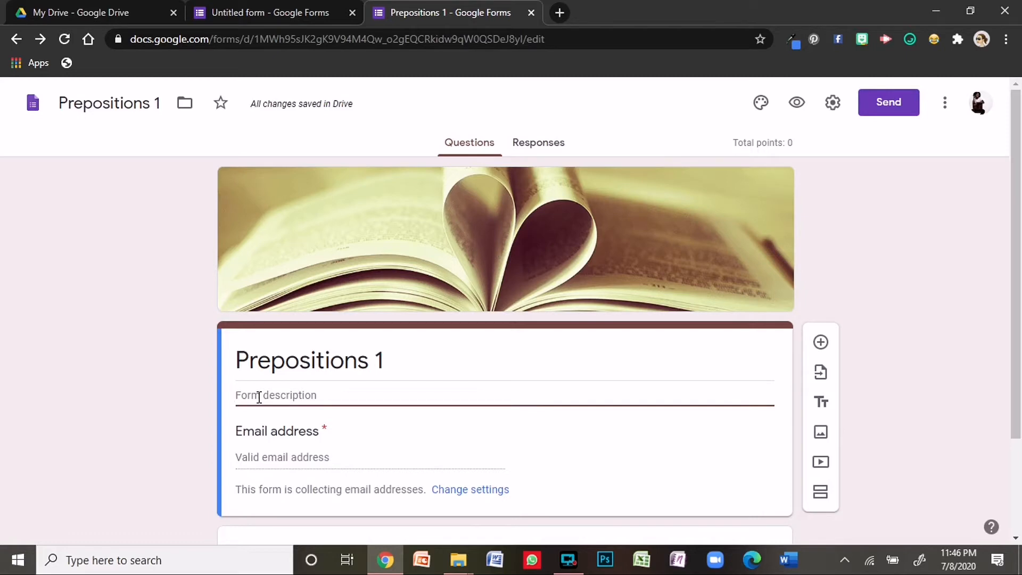
{"action": "type", "text": "Answ"}
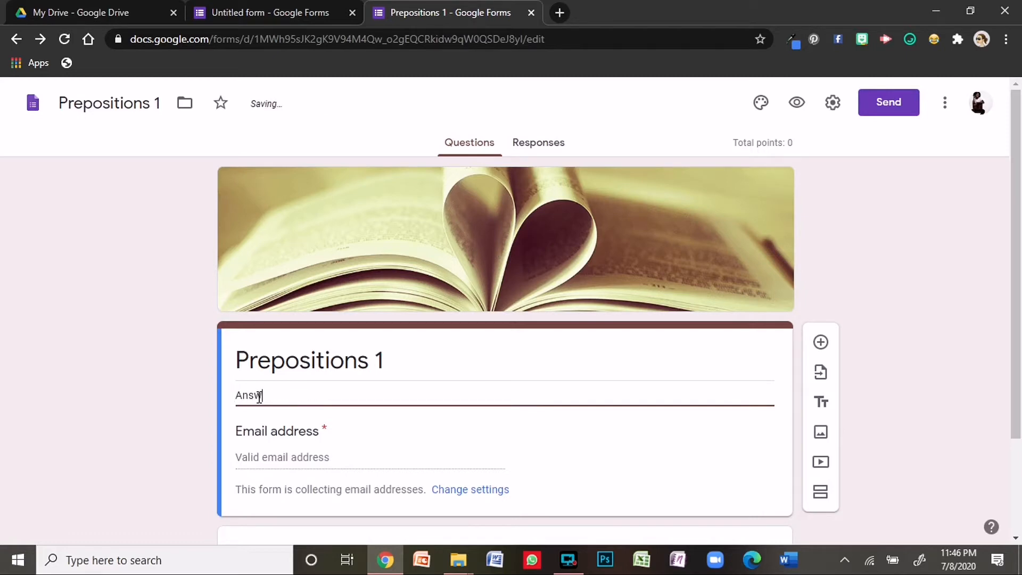
{"action": "type", "text": "er all questions."}
{"action": "scroll", "coordinate": [258, 394], "scroll_direction": "down", "scroll_amount": 2}
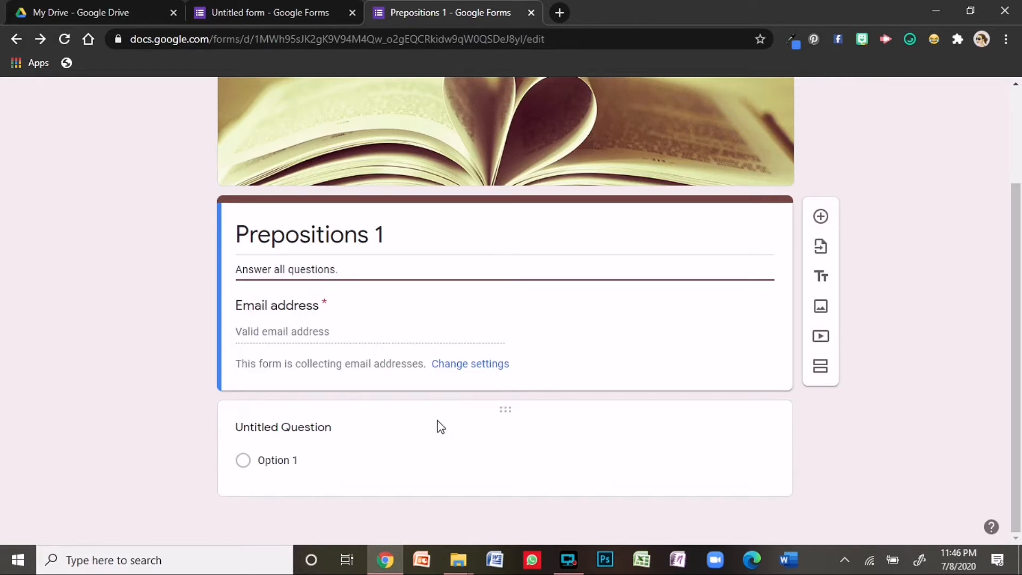
- Title the first question 'Full Name', make it required, and add a new question below
{"action": "left_click", "coordinate": [286, 424]}
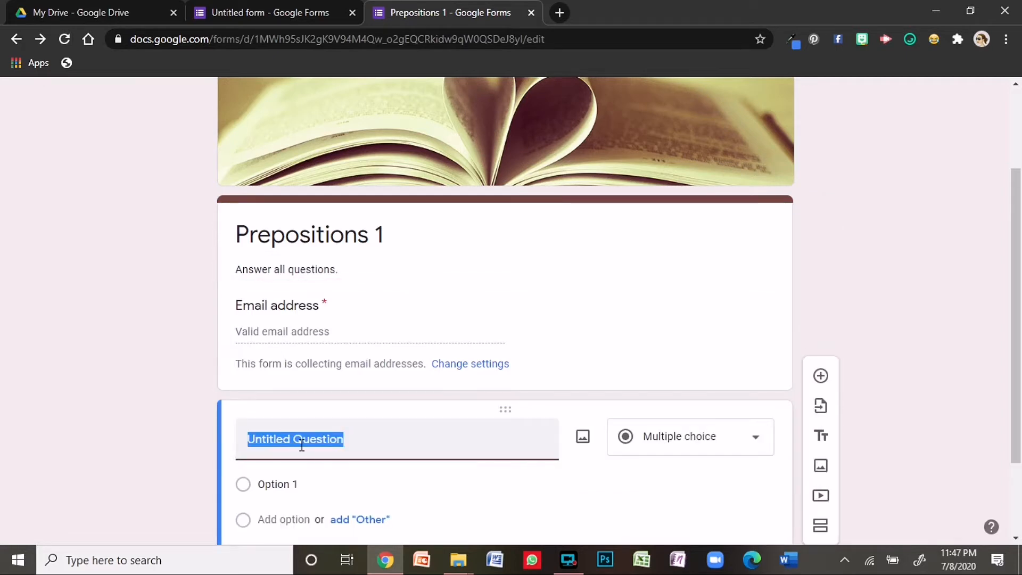
{"action": "type", "text": "Ful"}
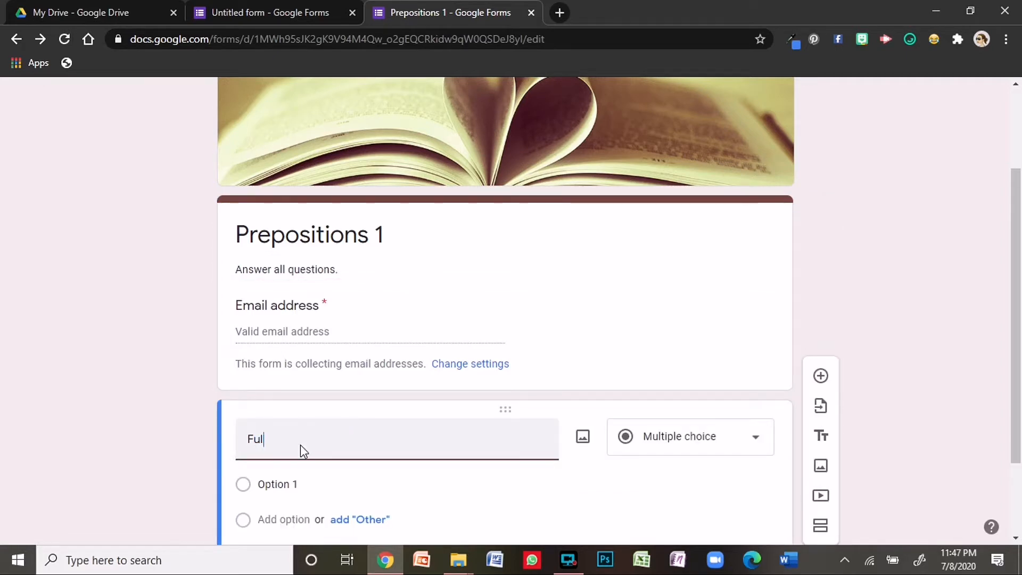
{"action": "type", "text": "l Name"}
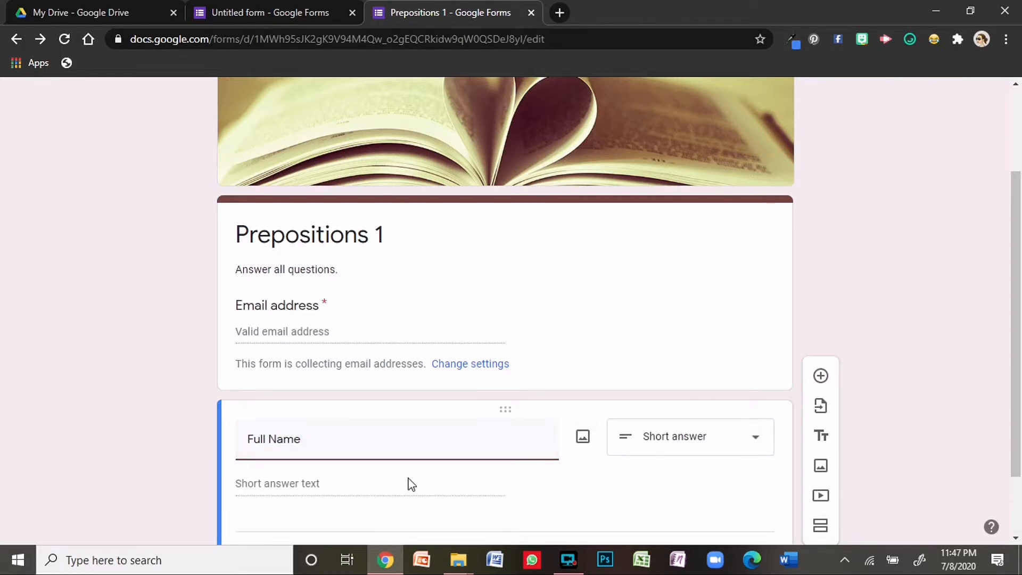
{"action": "scroll", "coordinate": [248, 511], "scroll_direction": "down", "scroll_amount": 1}
{"action": "scroll", "coordinate": [248, 511], "scroll_direction": "down", "scroll_amount": 1}
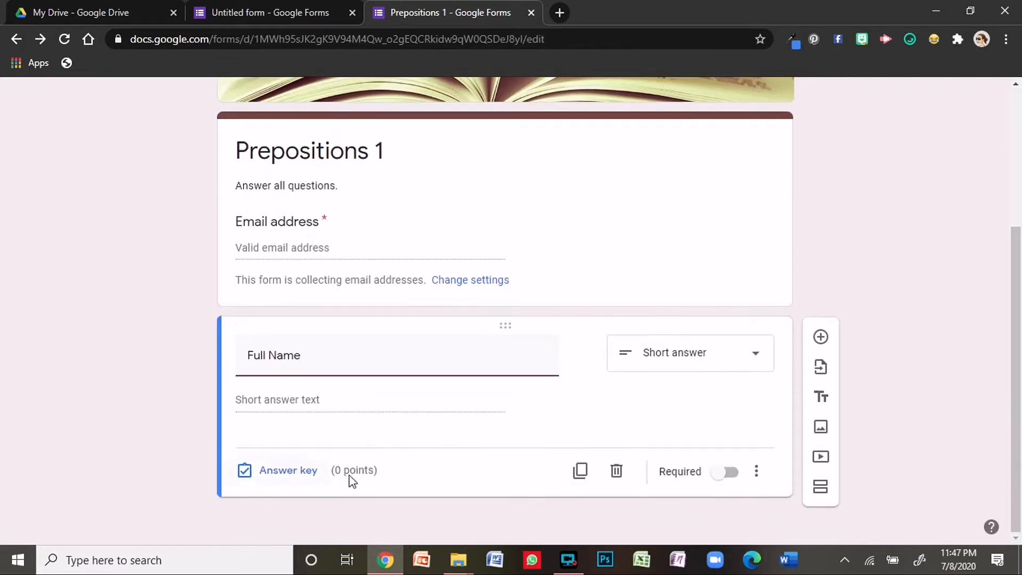
{"action": "left_click", "coordinate": [716, 474]}
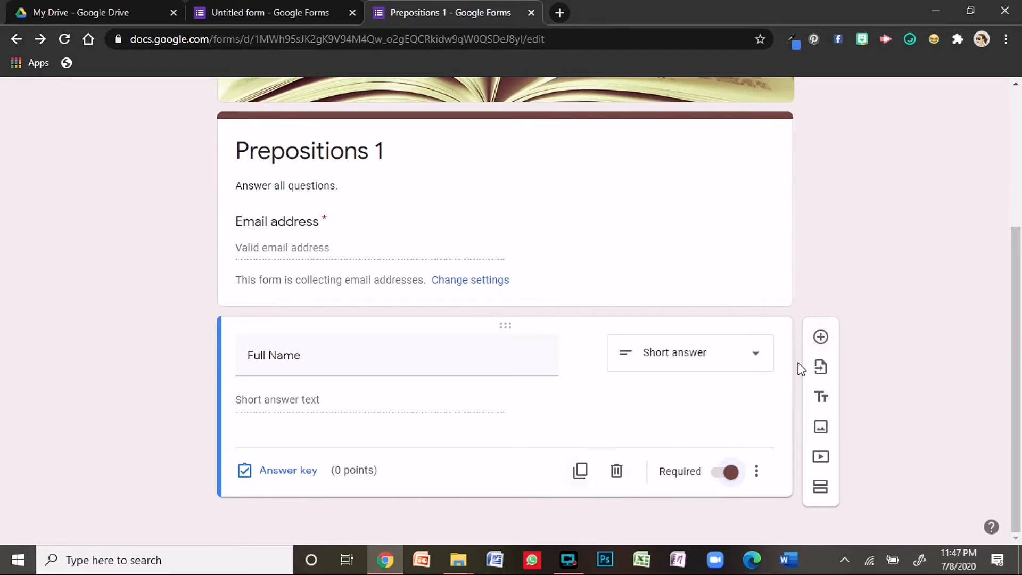
{"action": "left_click", "coordinate": [821, 337]}
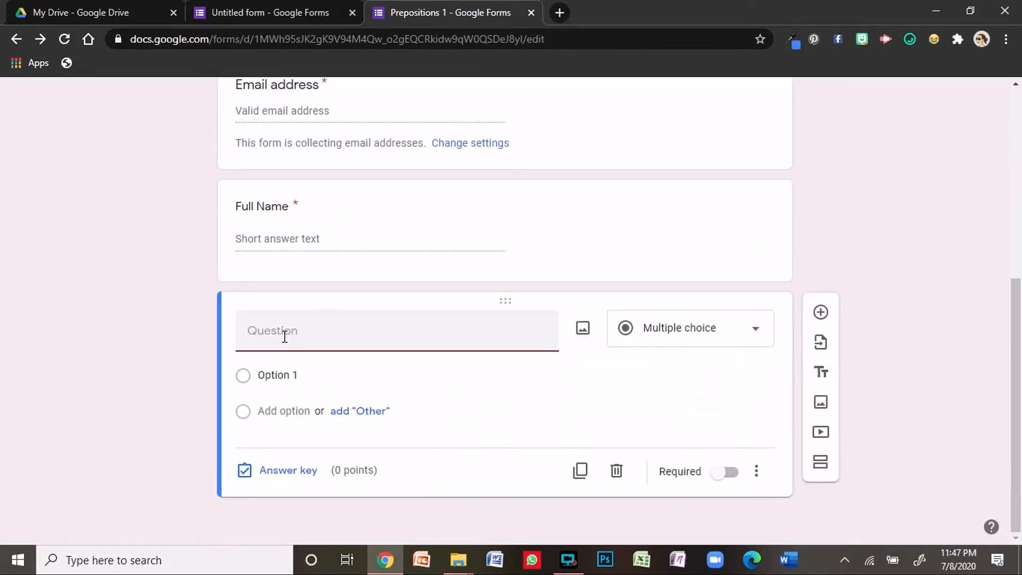
- Write question '1. The book is ……the table.' with choices on, of, to and for
{"action": "type", "text": "1"}
{"action": "type", "text": ". The"}
{"action": "type", "text": " book is ."}
{"action": "type", "text": "..................t"}
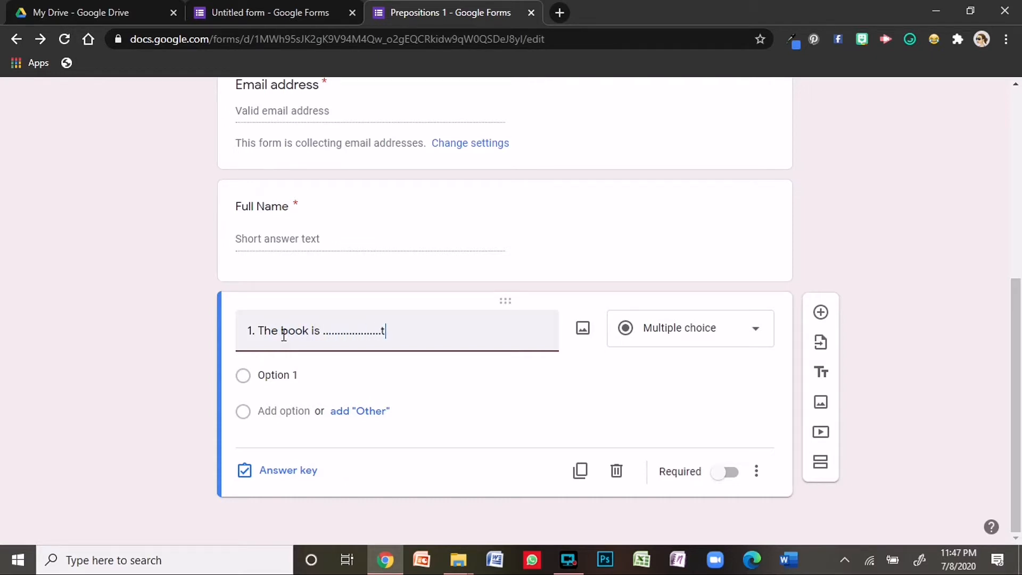
{"action": "type", "text": "he table."}
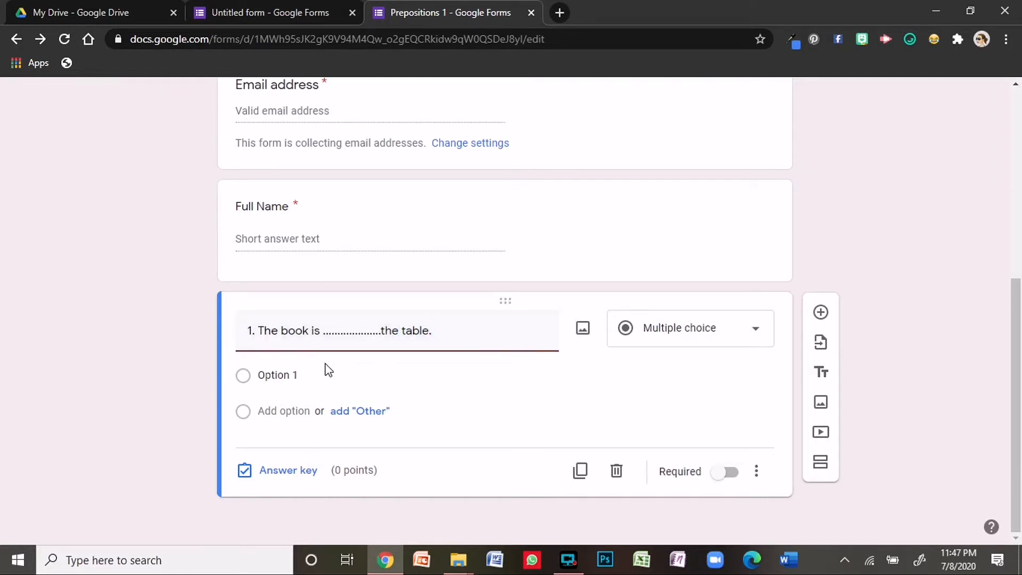
{"action": "left_click", "coordinate": [293, 375]}
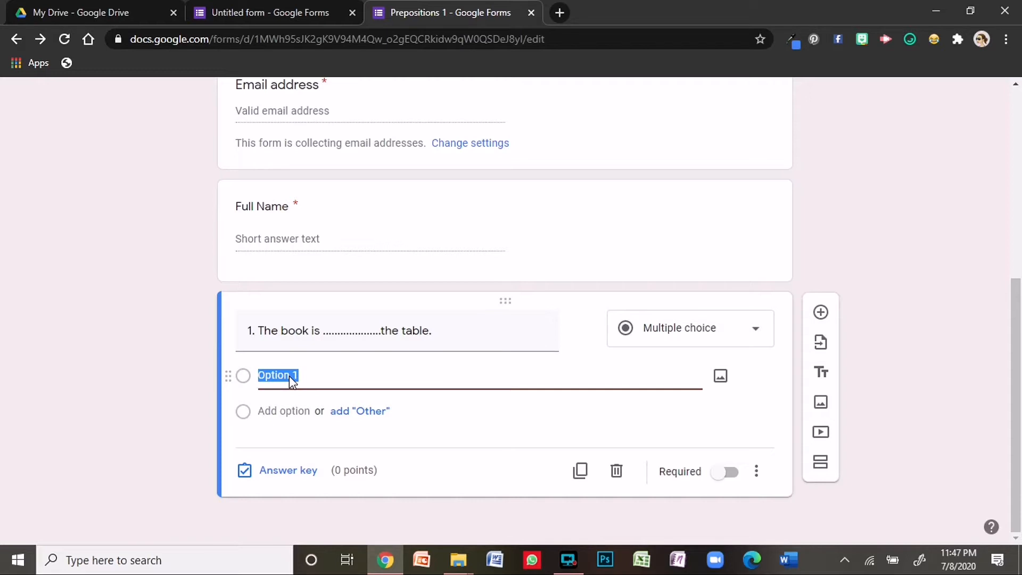
{"action": "type", "text": "On"}
{"action": "left_click", "coordinate": [270, 411]}
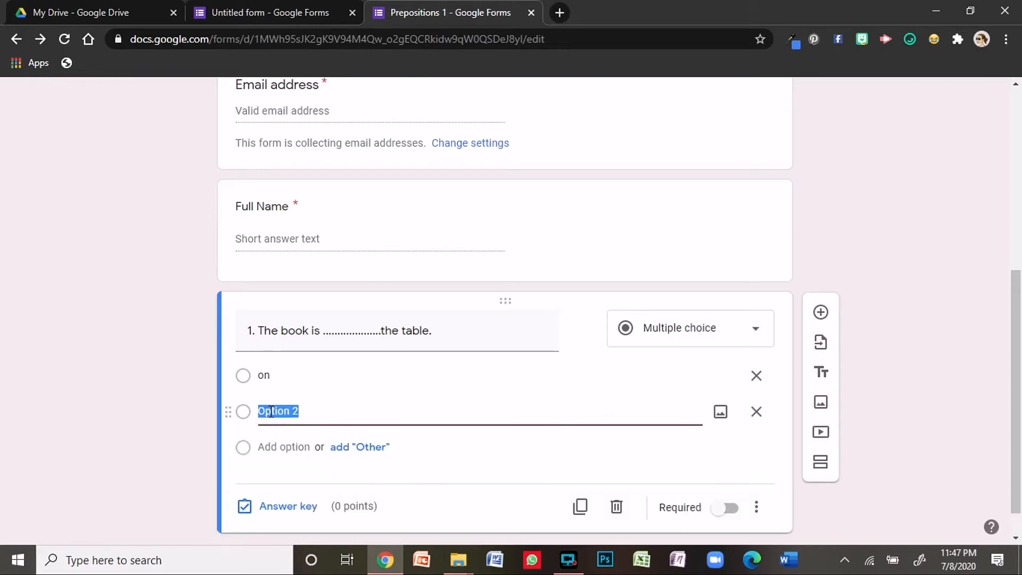
{"action": "type", "text": "of"}
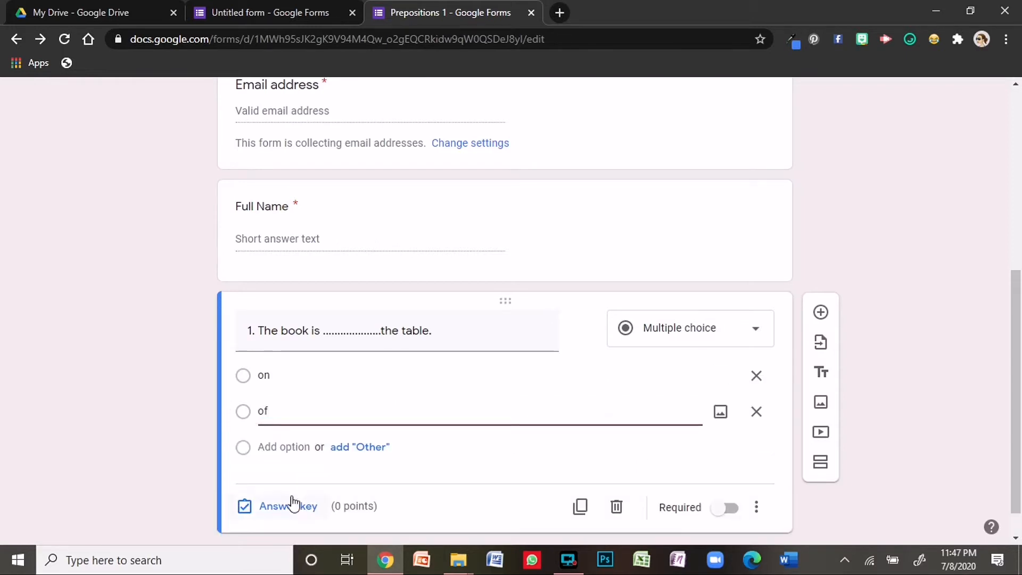
{"action": "left_click", "coordinate": [285, 447]}
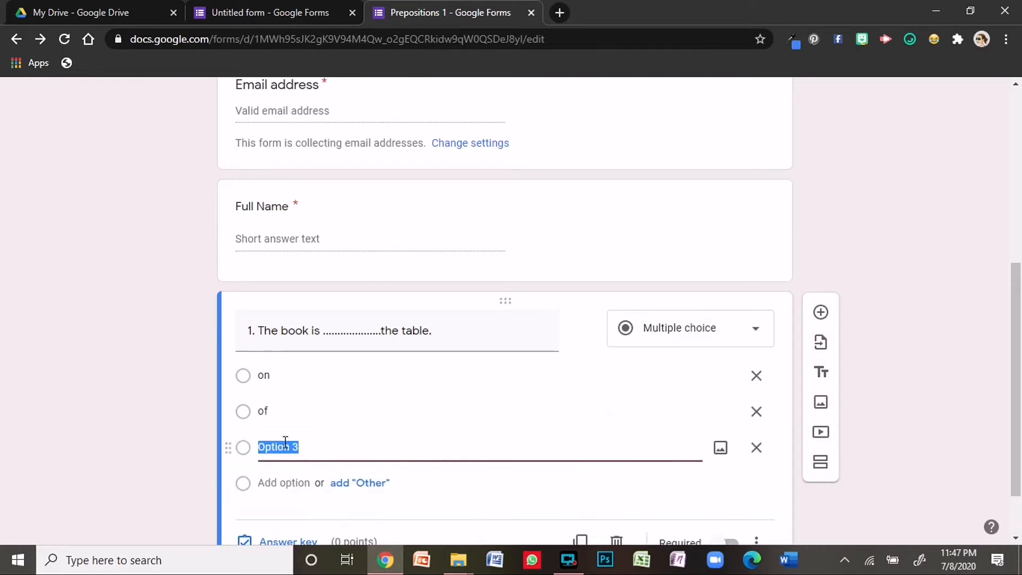
{"action": "type", "text": "to"}
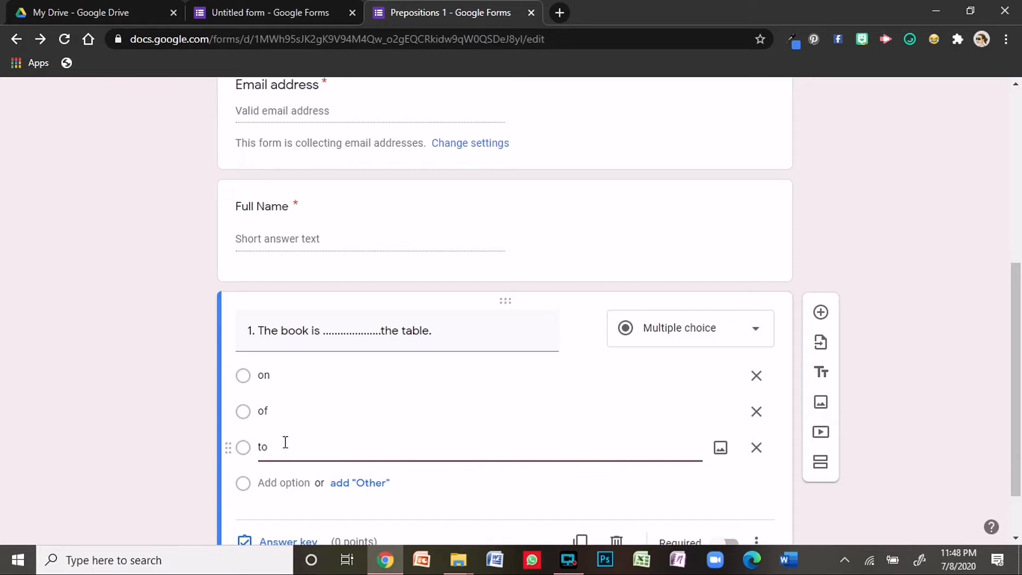
{"action": "left_click", "coordinate": [281, 483]}
{"action": "type", "text": "f"}
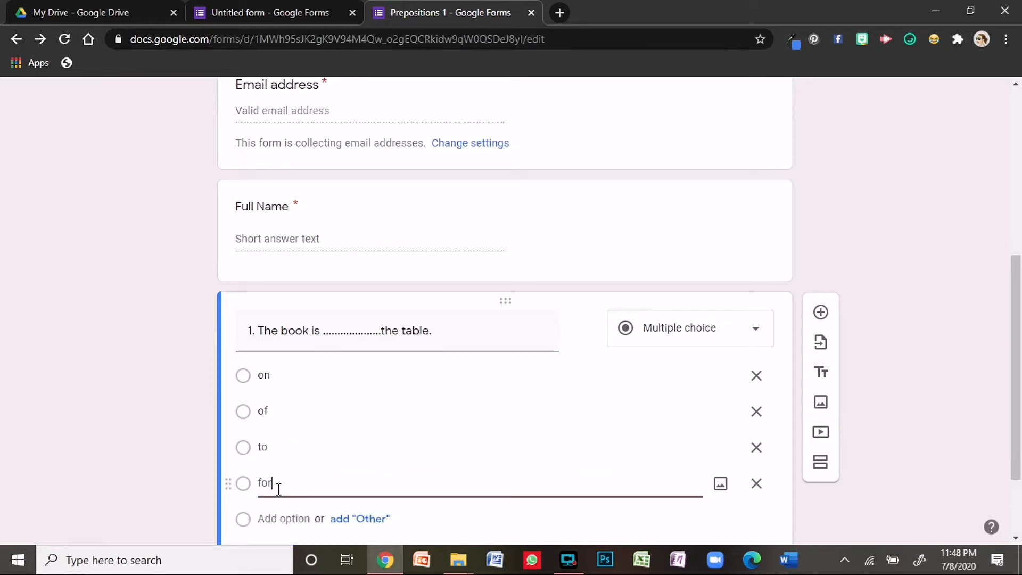
{"action": "type", "text": "or"}
{"action": "scroll", "coordinate": [638, 369], "scroll_direction": "down", "scroll_amount": 1}
{"action": "scroll", "coordinate": [638, 369], "scroll_direction": "down", "scroll_amount": 2}
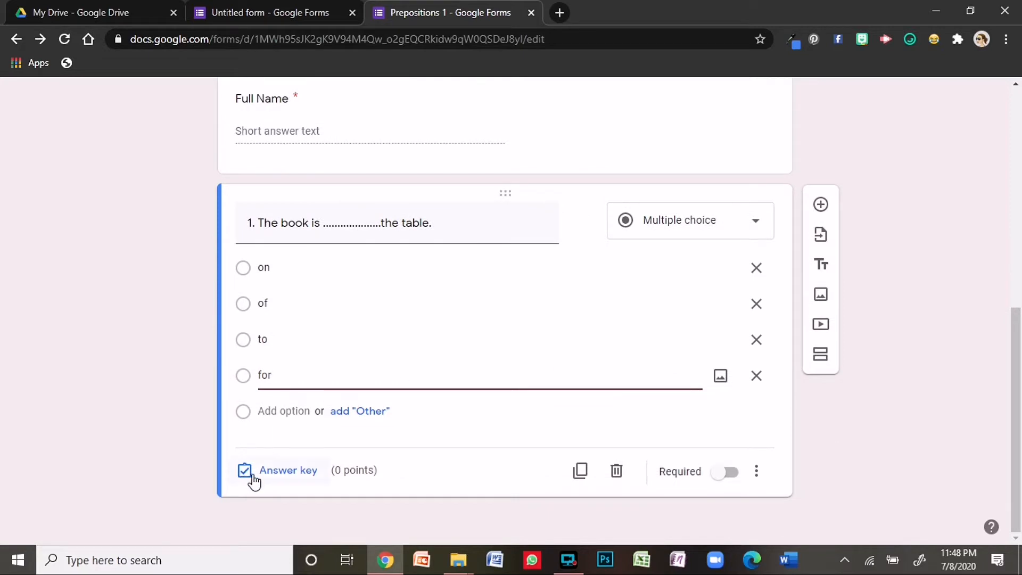
- Set question 1's answer key to 'on', worth 2 points
{"action": "left_click", "coordinate": [294, 479]}
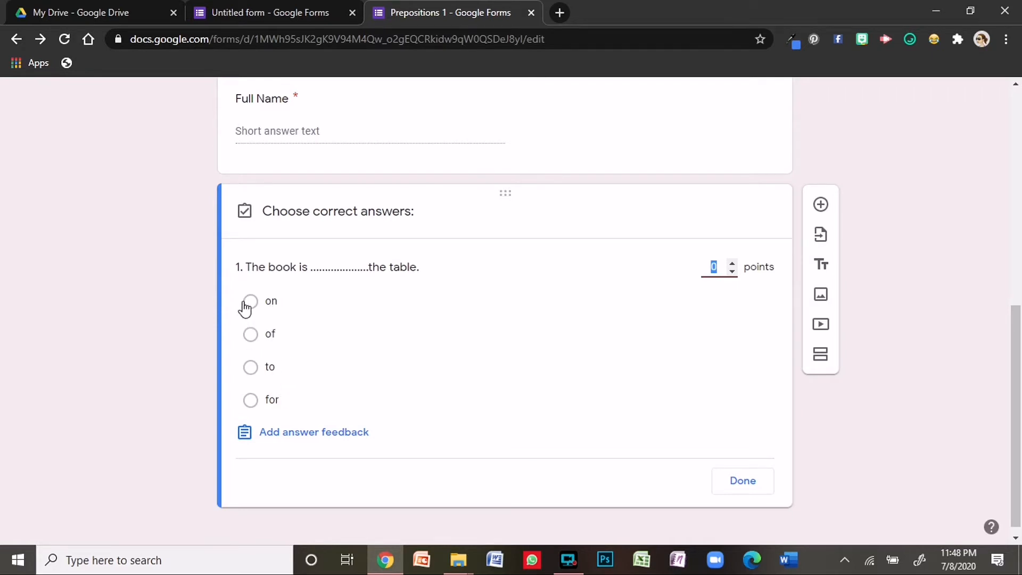
{"action": "left_click", "coordinate": [261, 305]}
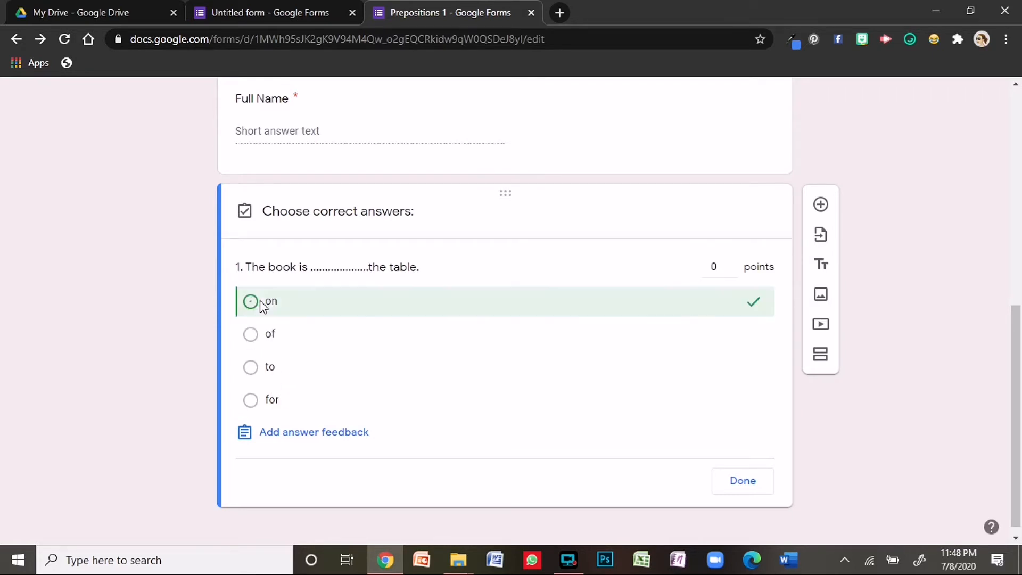
{"action": "left_click", "coordinate": [733, 263]}
{"action": "left_click", "coordinate": [732, 262]}
{"action": "left_click", "coordinate": [739, 488]}
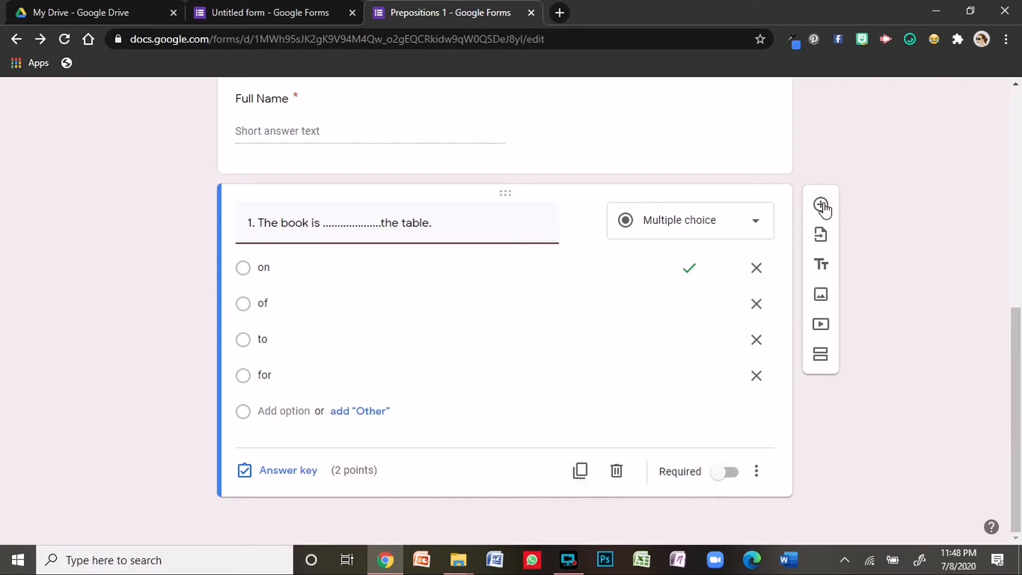
- Make question 1 required and duplicate it as '2. He jumped……the pool.' with 'into' replacing 'for'
{"action": "left_click", "coordinate": [718, 474]}
{"action": "left_click", "coordinate": [580, 471]}
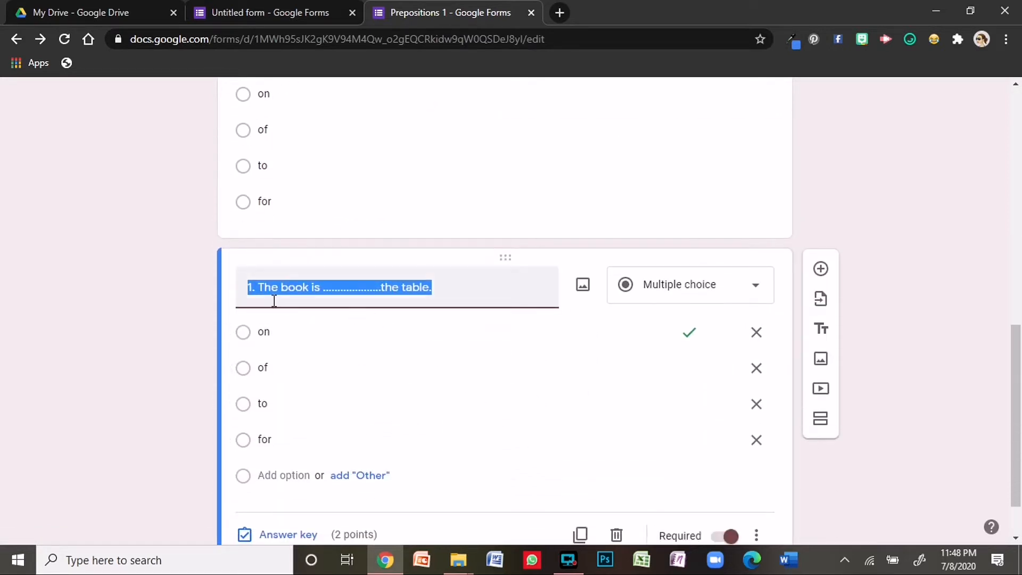
{"action": "type", "text": "2. He"}
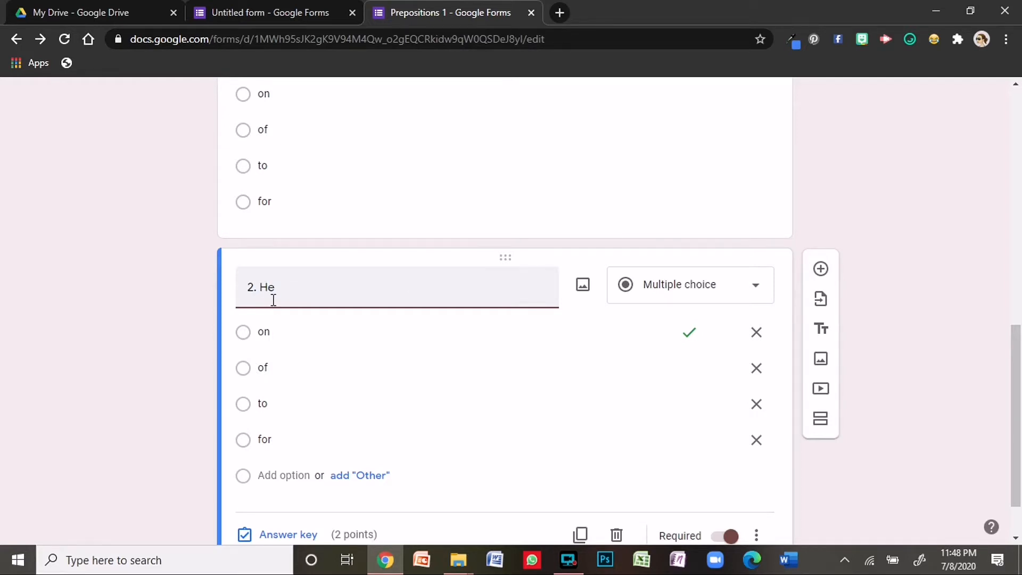
{"action": "type", "text": "jumpmed............"}
{"action": "key", "text": "BackSpace"}
{"action": "key", "text": "BackSpace"}
{"action": "key", "text": "BackSpace"}
{"action": "type", "text": "d........................the pool."}
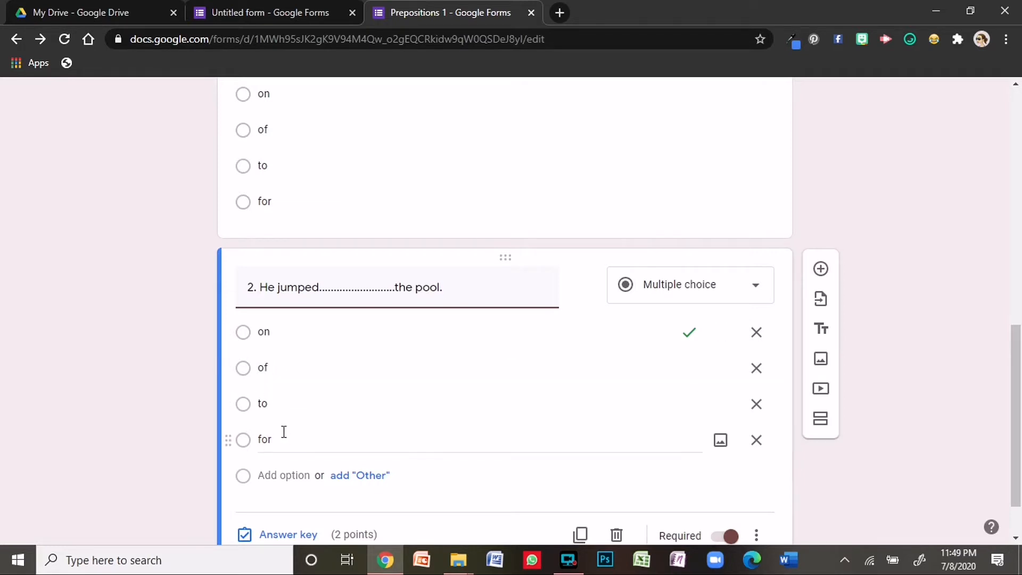
{"action": "double_click", "coordinate": [264, 439]}
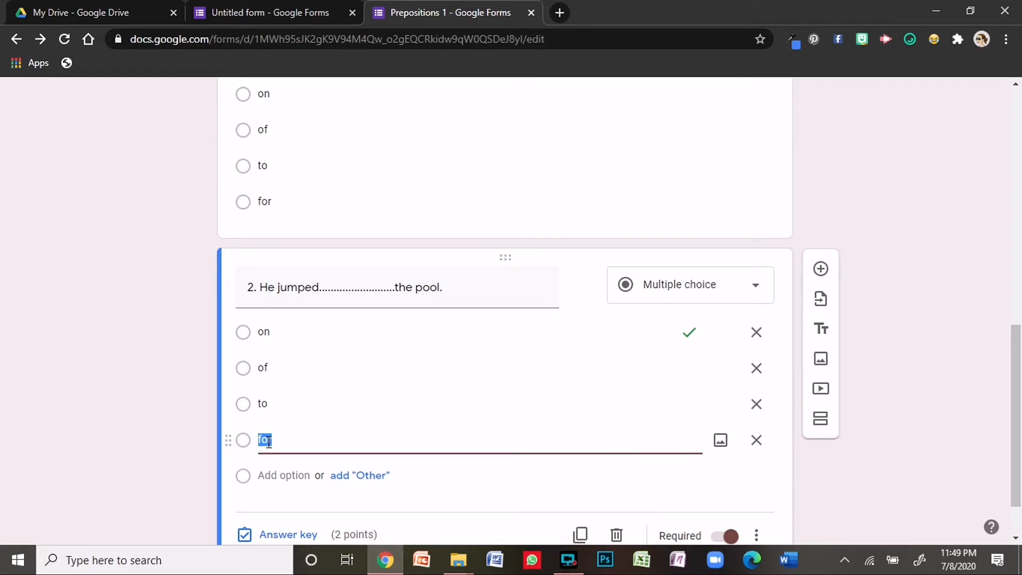
{"action": "type", "text": "into"}
{"action": "scroll", "coordinate": [330, 477], "scroll_direction": "down", "scroll_amount": 1}
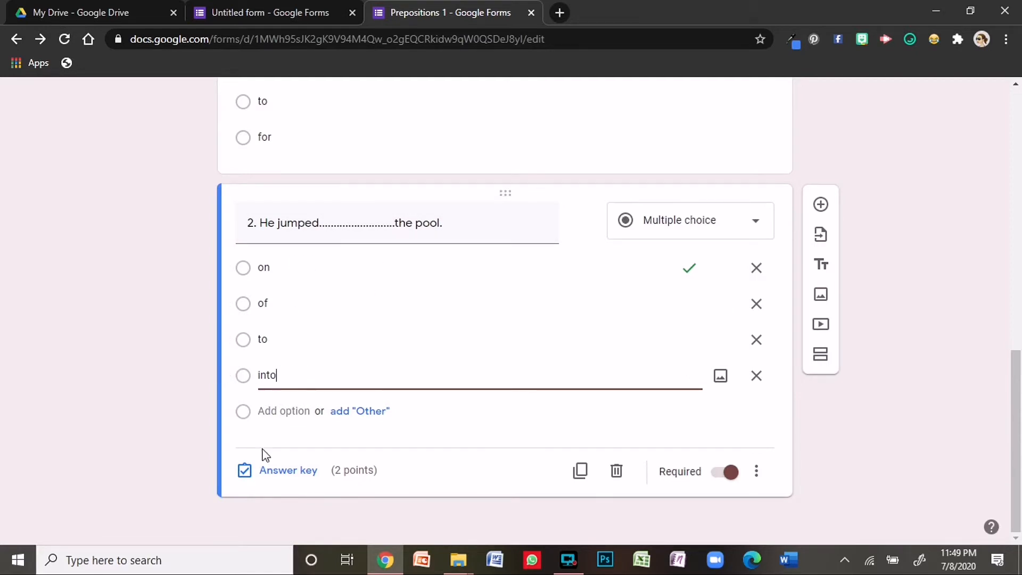
- Mark 'into' as question 2's only correct answer, then duplicate question 2
{"action": "left_click", "coordinate": [290, 476]}
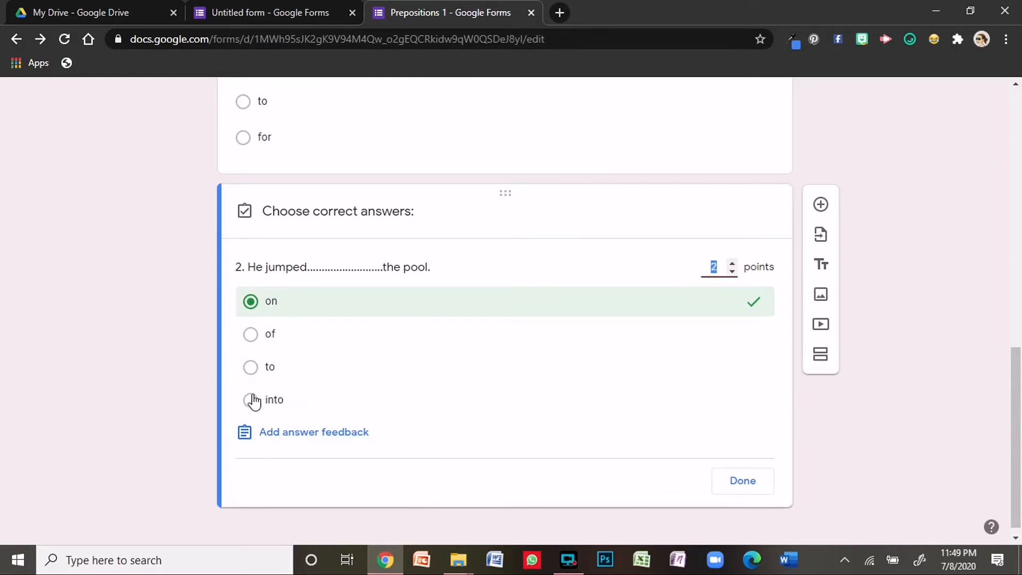
{"action": "left_click", "coordinate": [250, 400]}
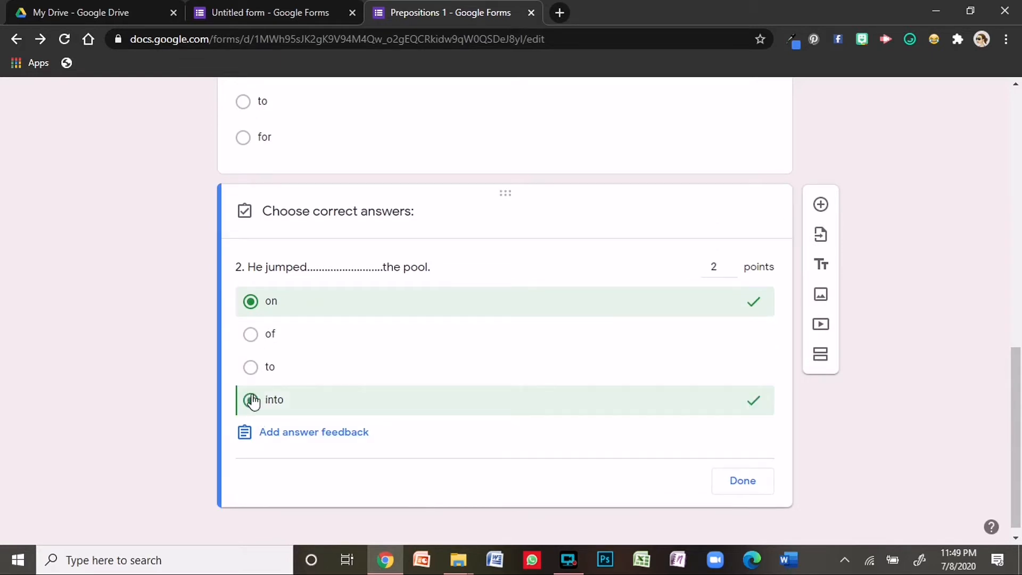
{"action": "left_click", "coordinate": [692, 303]}
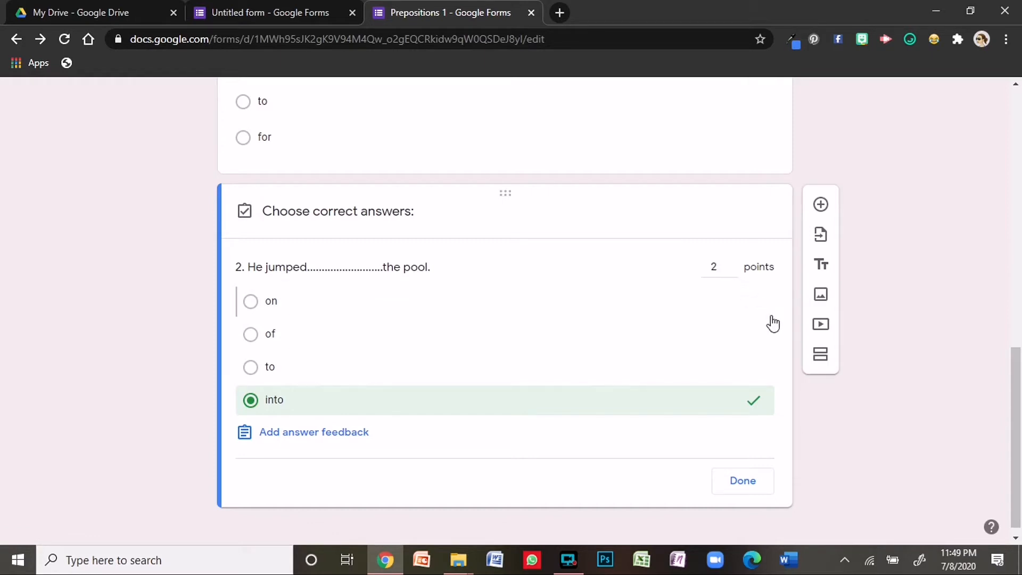
{"action": "left_click", "coordinate": [743, 481]}
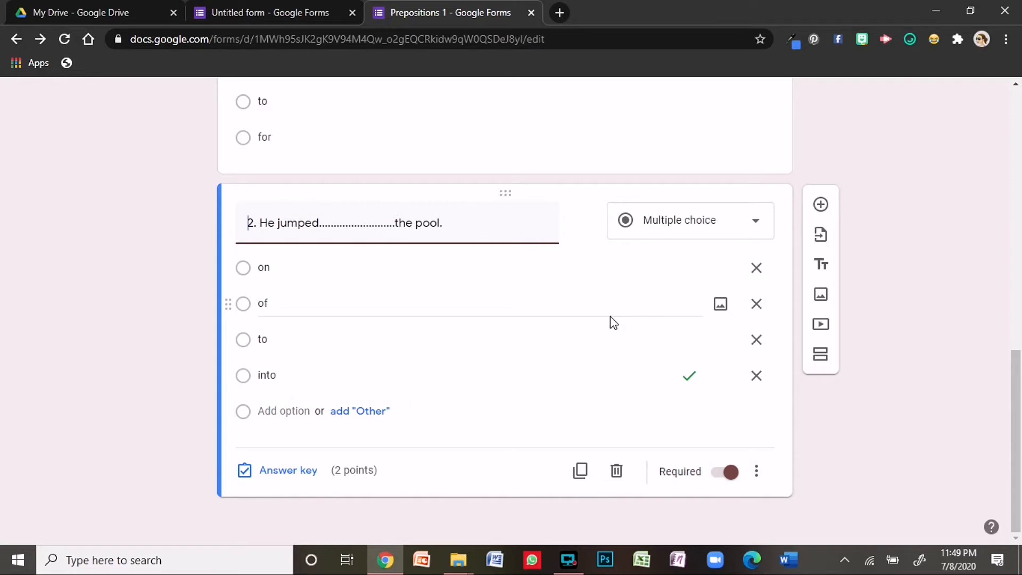
{"action": "left_click", "coordinate": [584, 470]}
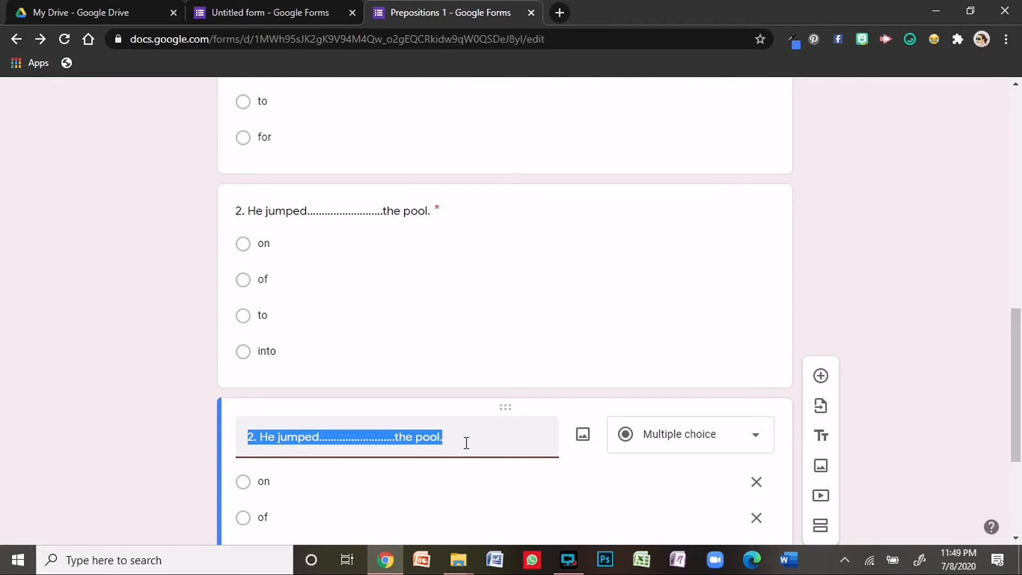
- Retitle the copy '3. The plant is……the vase.' and start inserting an image for it
{"action": "type", "text": "3. The plant is.............."}
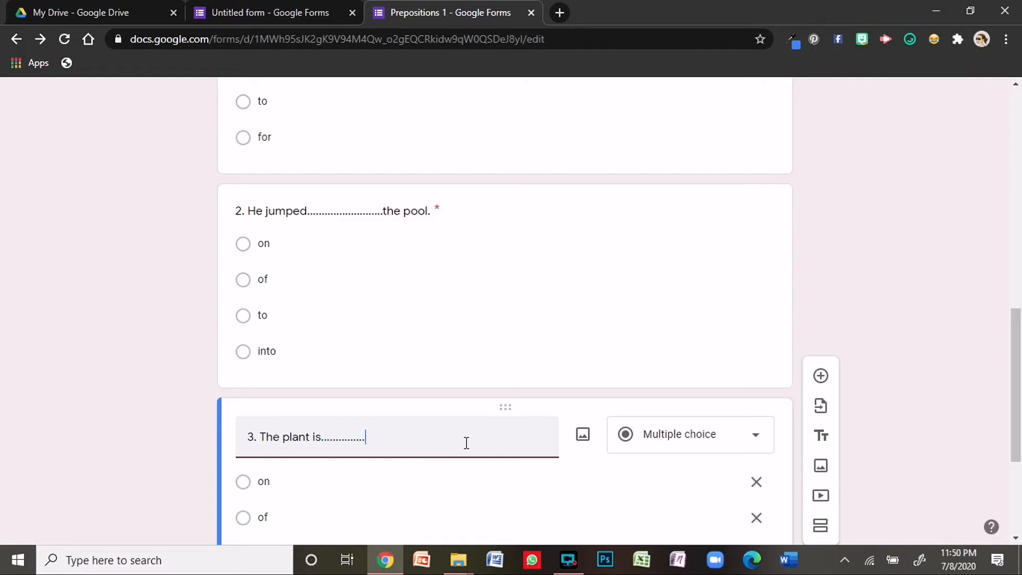
{"action": "type", "text": "vase."}
{"action": "left_click", "coordinate": [583, 436]}
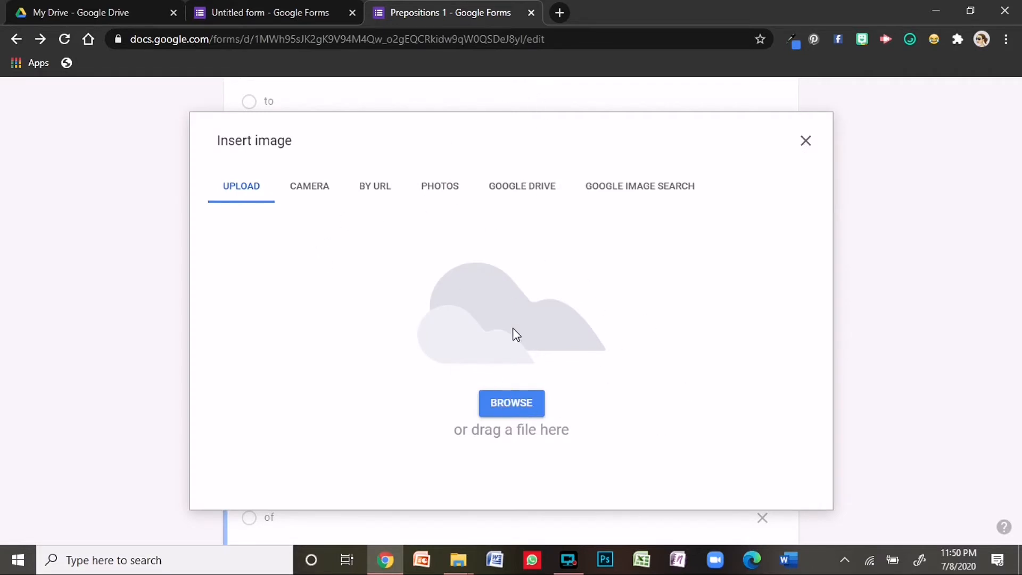
- Upload image-removebg-preview from Downloads as question 3's potted-plant picture
{"action": "left_click", "coordinate": [521, 408]}
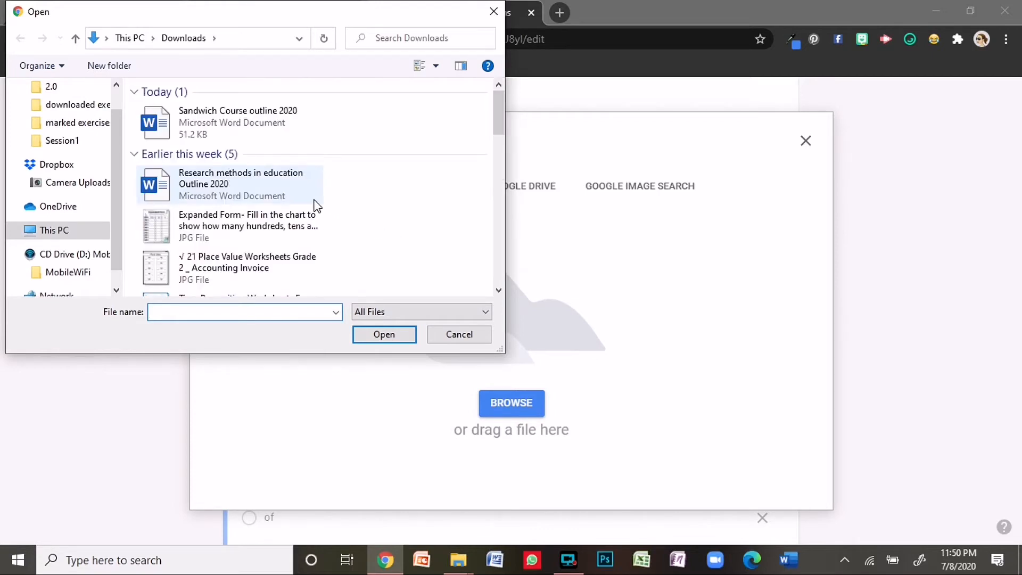
{"action": "scroll", "coordinate": [286, 166], "scroll_direction": "down", "scroll_amount": 2}
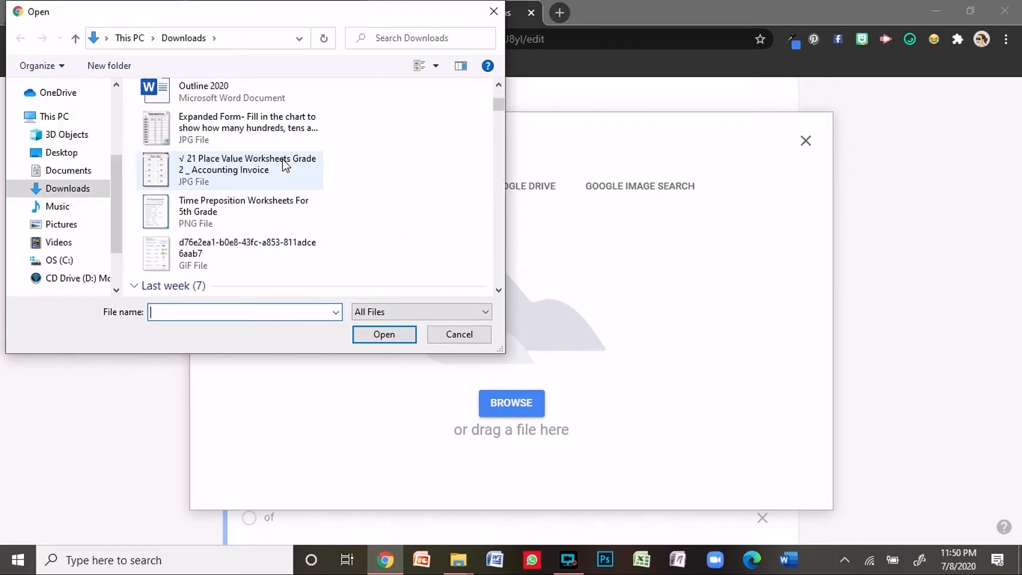
{"action": "scroll", "coordinate": [286, 165], "scroll_direction": "up", "scroll_amount": 2}
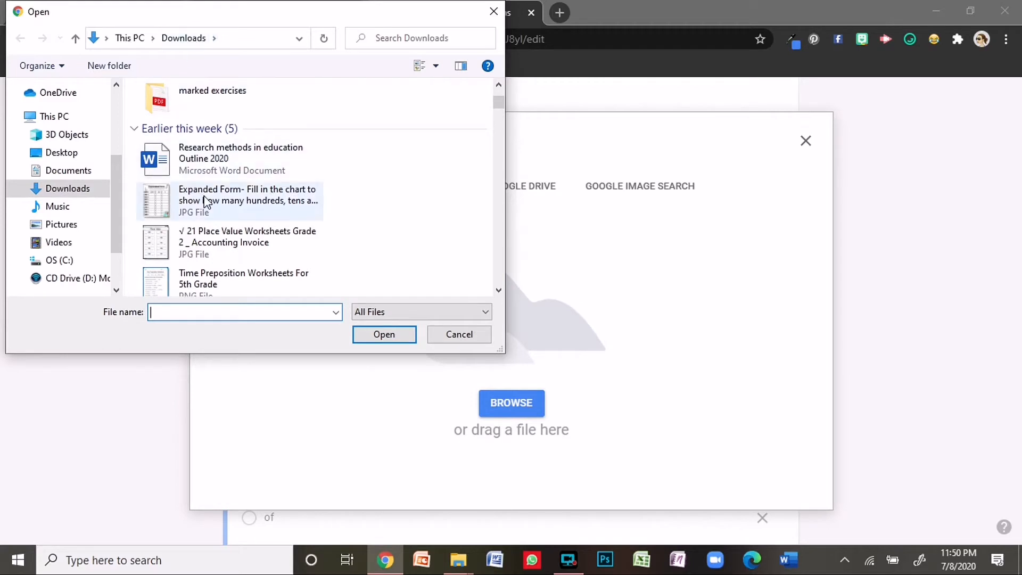
{"action": "scroll", "coordinate": [207, 203], "scroll_direction": "down", "scroll_amount": 6}
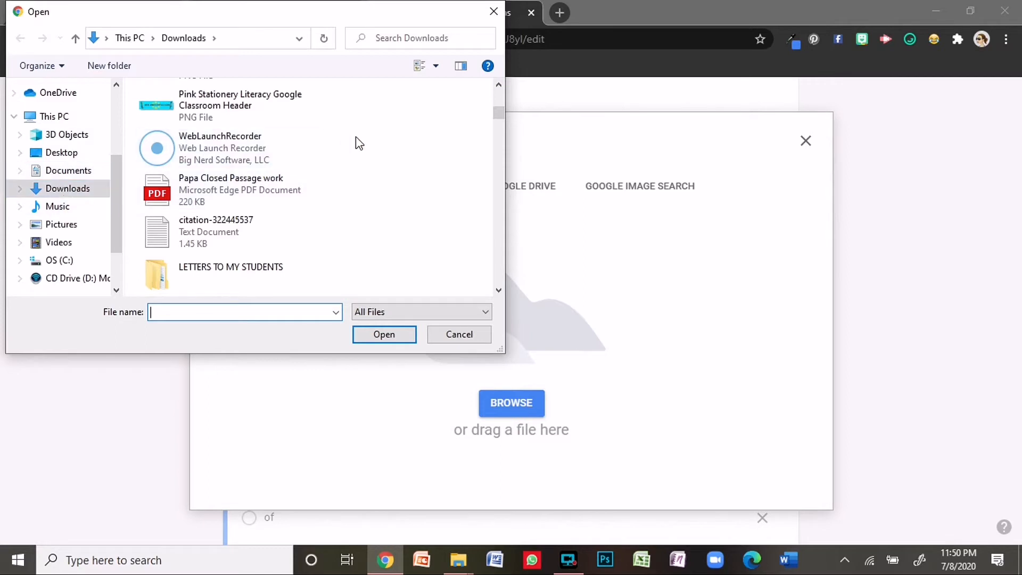
{"action": "scroll", "coordinate": [278, 187], "scroll_direction": "down", "scroll_amount": 3}
{"action": "scroll", "coordinate": [277, 183], "scroll_direction": "down", "scroll_amount": 10}
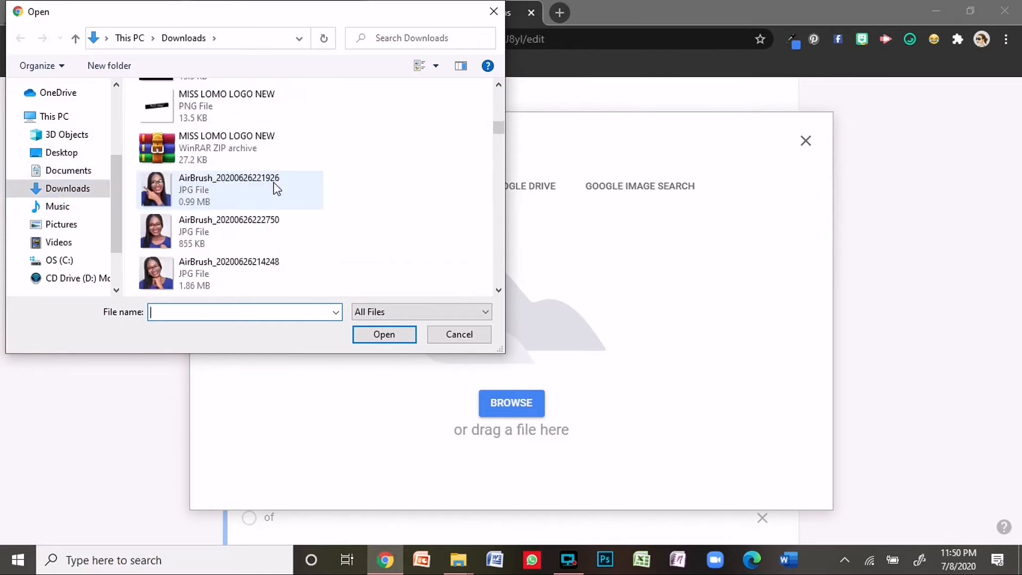
{"action": "scroll", "coordinate": [271, 186], "scroll_direction": "down", "scroll_amount": 12}
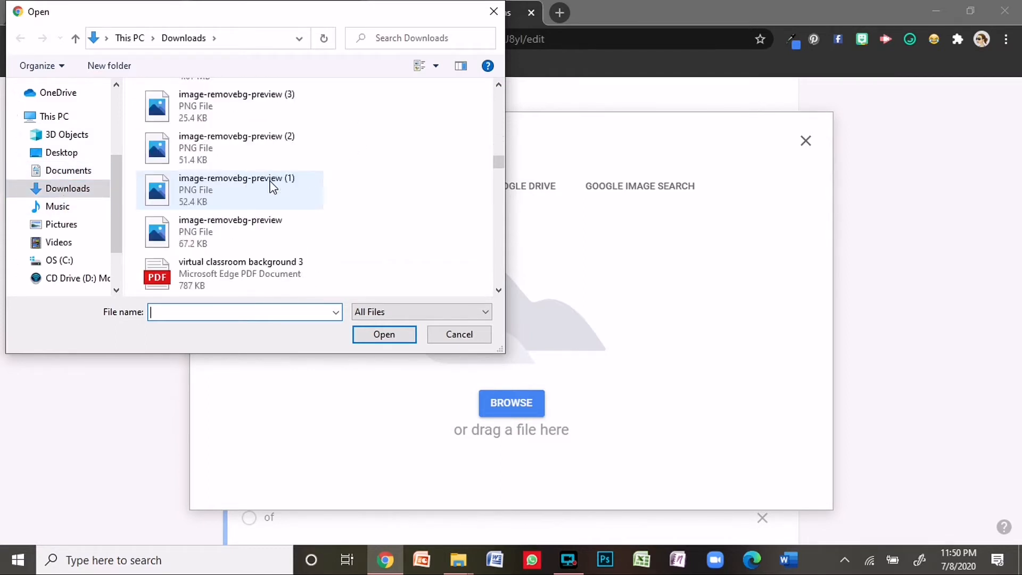
{"action": "scroll", "coordinate": [272, 187], "scroll_direction": "down", "scroll_amount": 12}
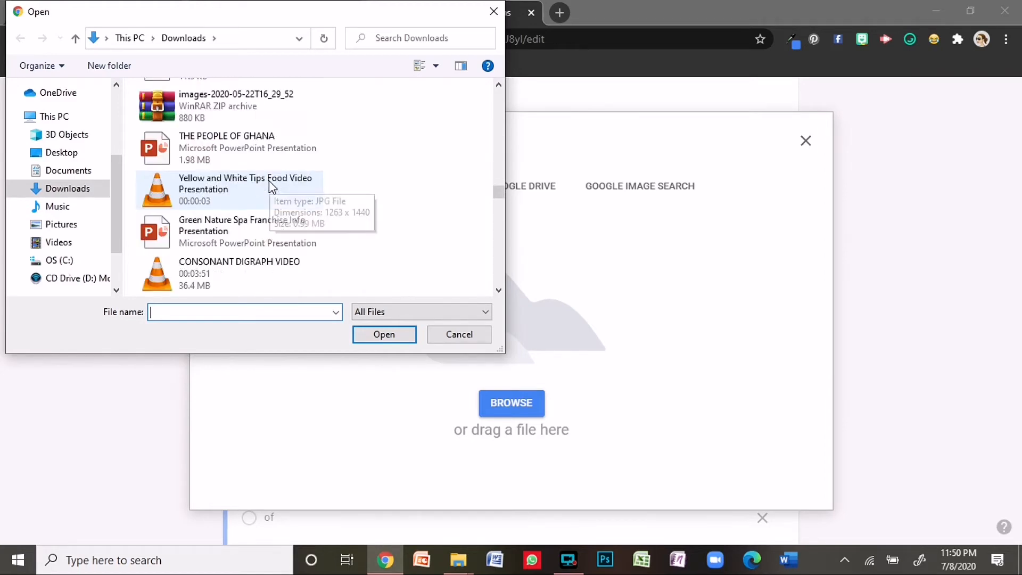
{"action": "scroll", "coordinate": [270, 185], "scroll_direction": "down", "scroll_amount": 12}
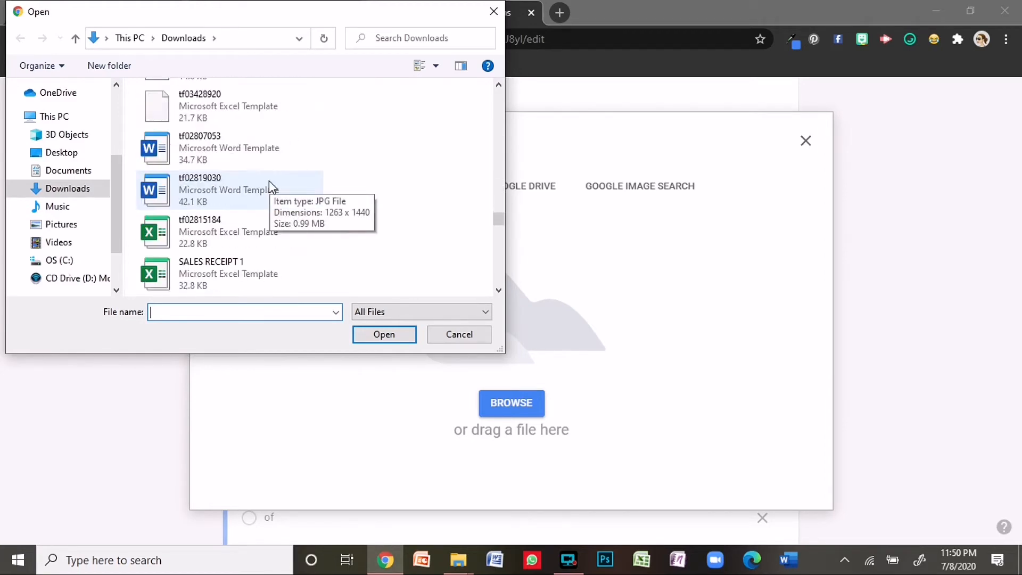
{"action": "scroll", "coordinate": [271, 184], "scroll_direction": "up", "scroll_amount": 12}
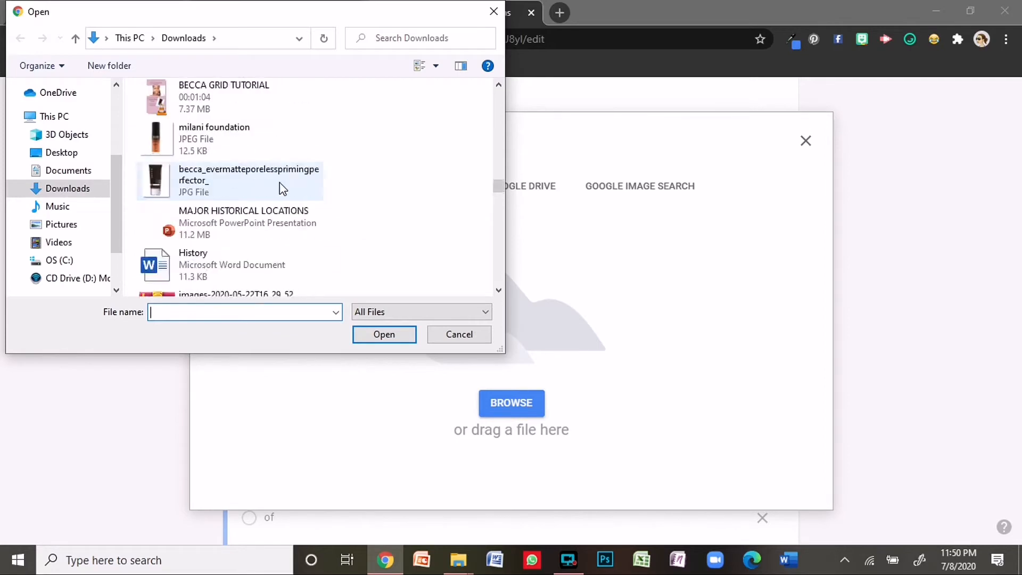
{"action": "scroll", "coordinate": [290, 189], "scroll_direction": "up", "scroll_amount": 12}
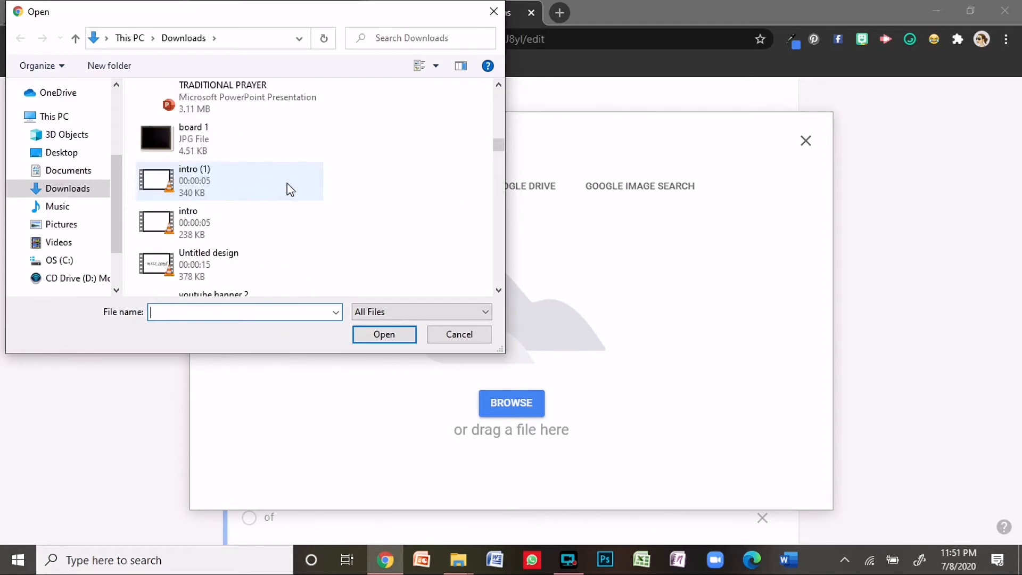
{"action": "scroll", "coordinate": [290, 189], "scroll_direction": "down", "scroll_amount": 12}
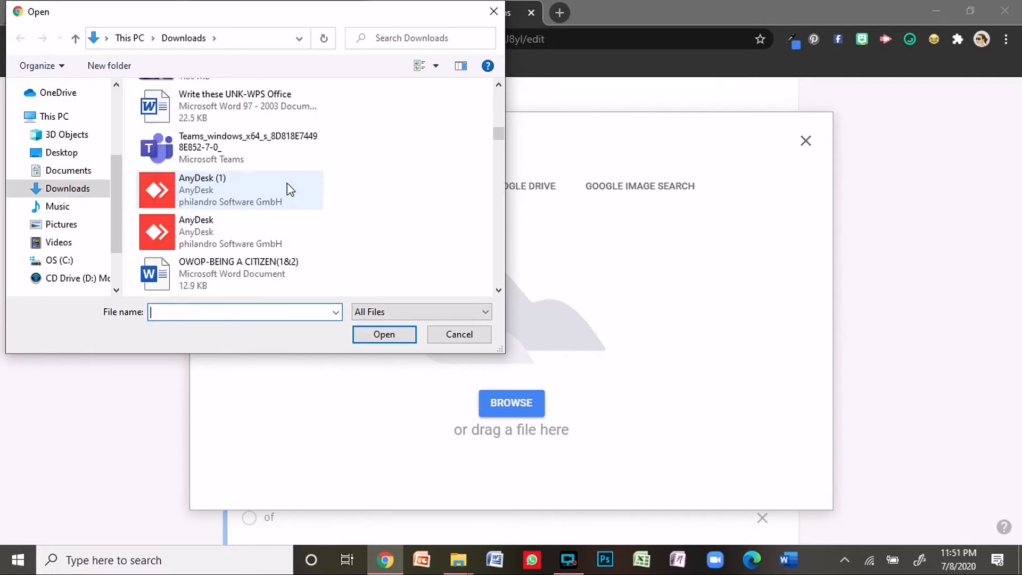
{"action": "scroll", "coordinate": [290, 189], "scroll_direction": "up", "scroll_amount": 3}
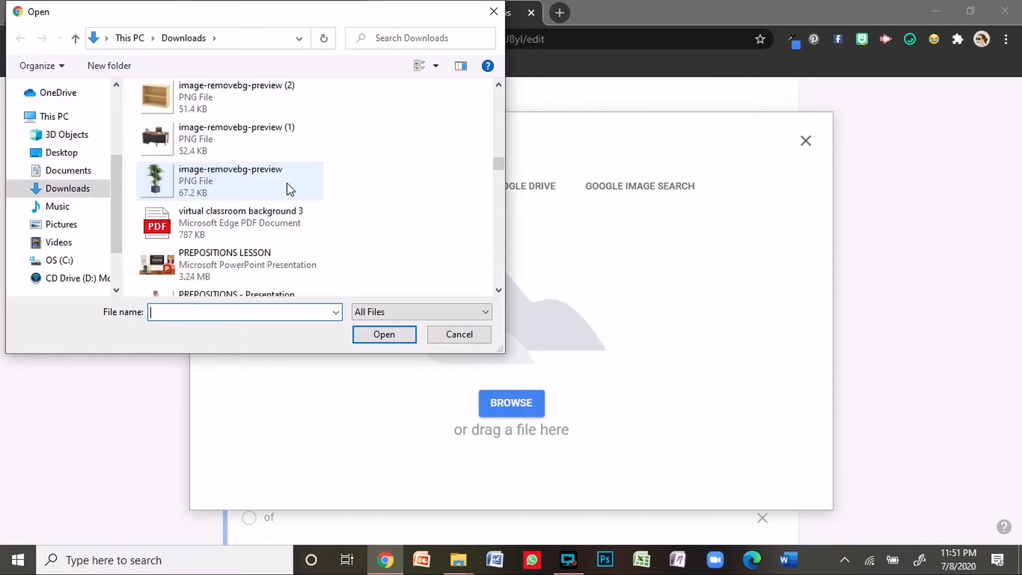
{"action": "left_click", "coordinate": [245, 198]}
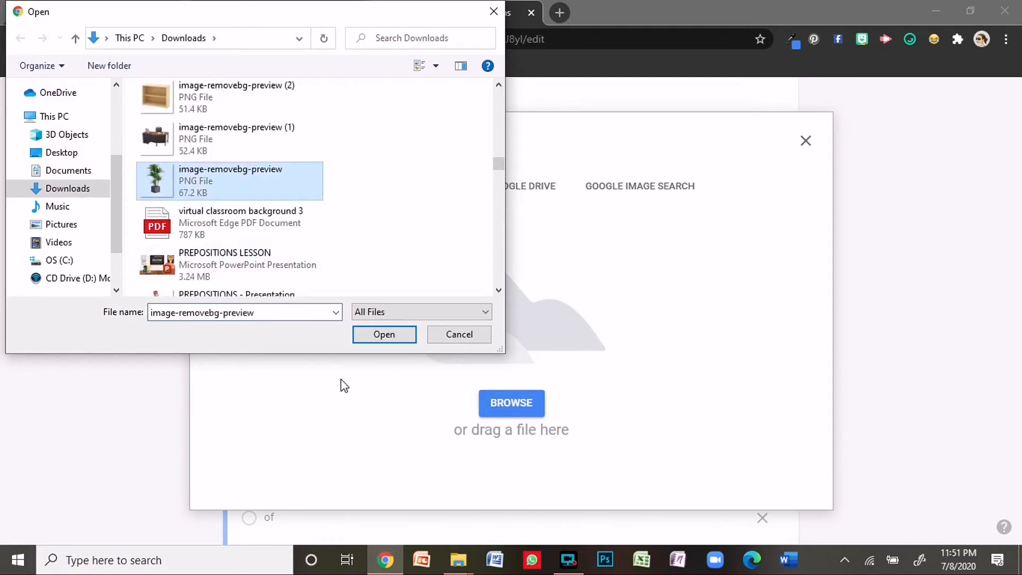
{"action": "left_click", "coordinate": [379, 335]}
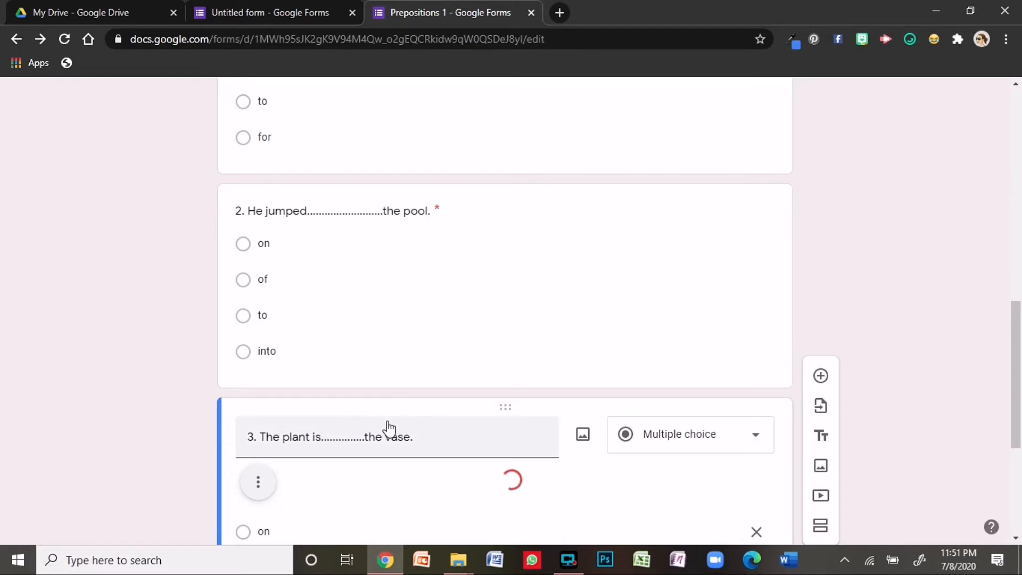
- Change question 3's option "of" to "in"
{"action": "scroll", "coordinate": [388, 427], "scroll_direction": "down", "scroll_amount": 4}
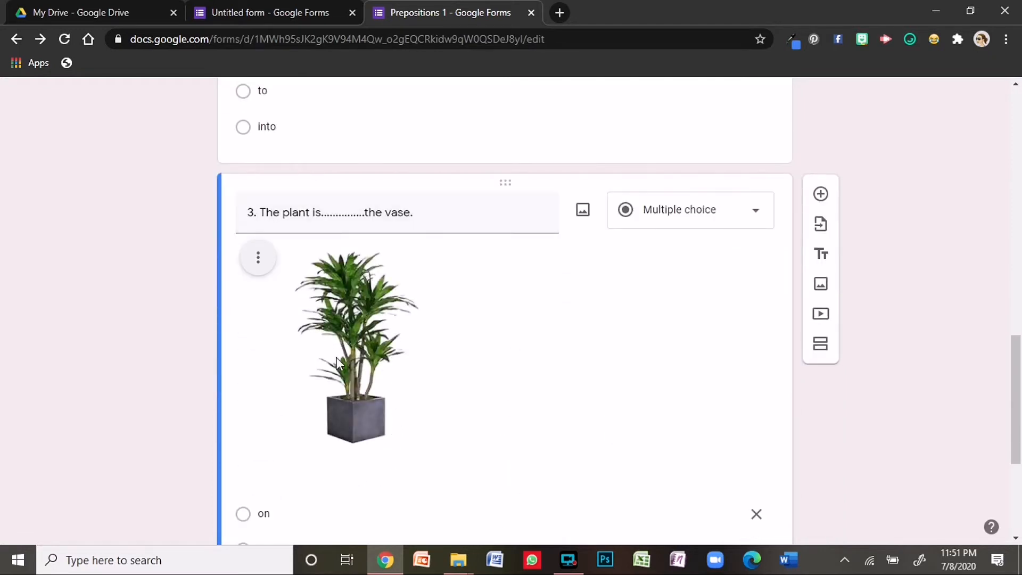
{"action": "scroll", "coordinate": [350, 340], "scroll_direction": "down", "scroll_amount": 4}
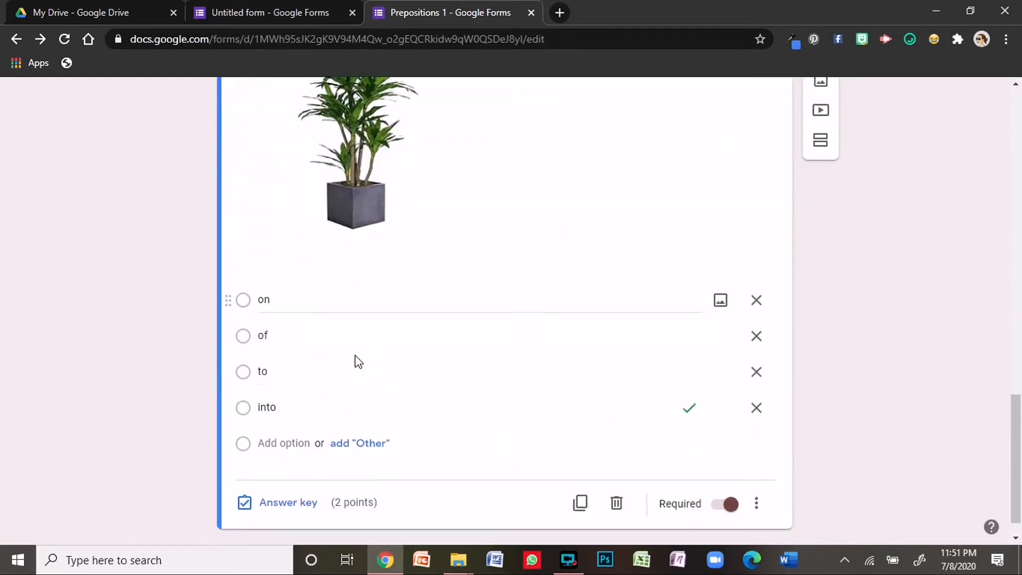
{"action": "double_click", "coordinate": [263, 326]}
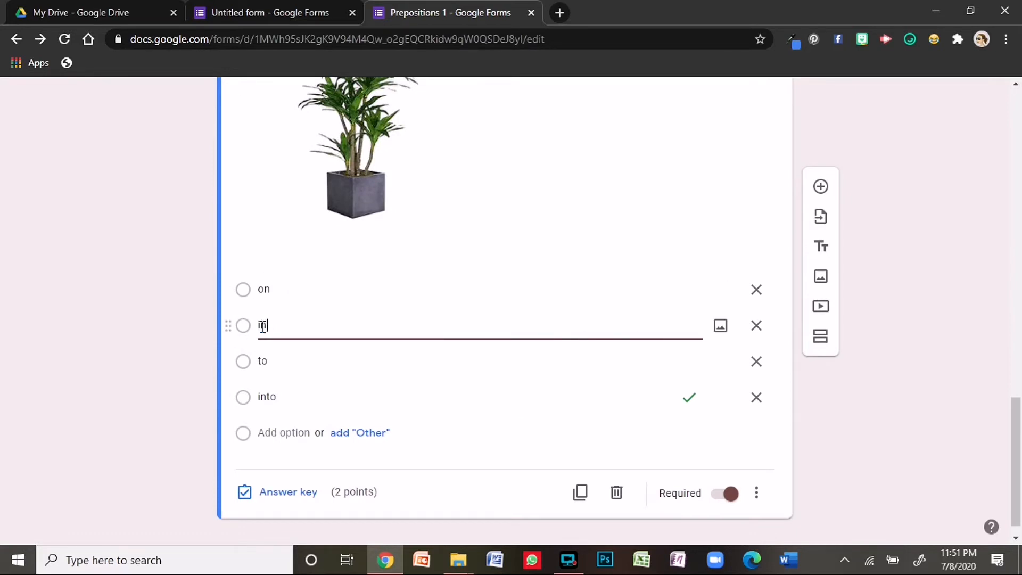
{"action": "type", "text": "in"}
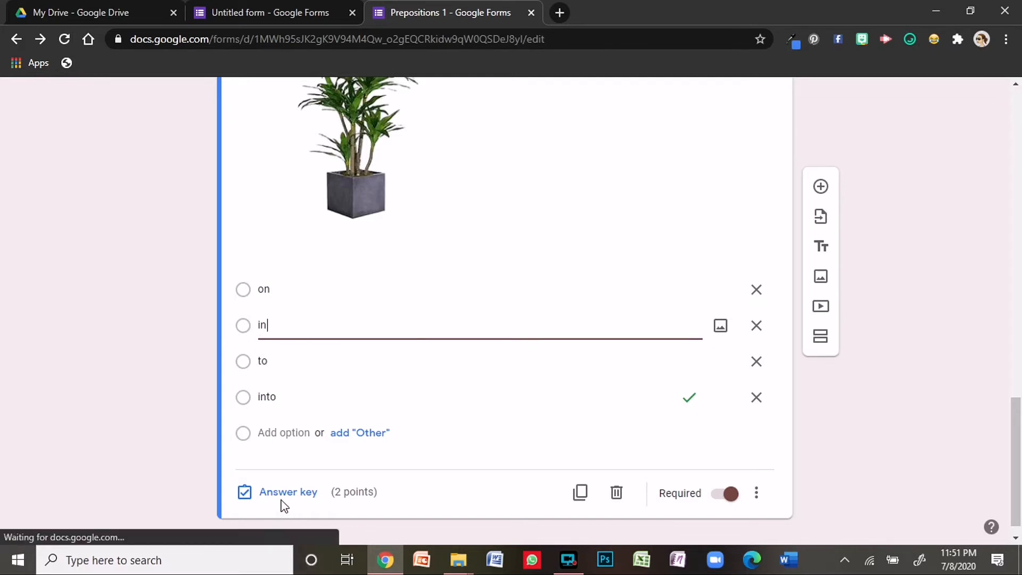
- In question 3's answer key, mark "in" correct instead of "into" and save it
{"action": "left_click", "coordinate": [279, 492]}
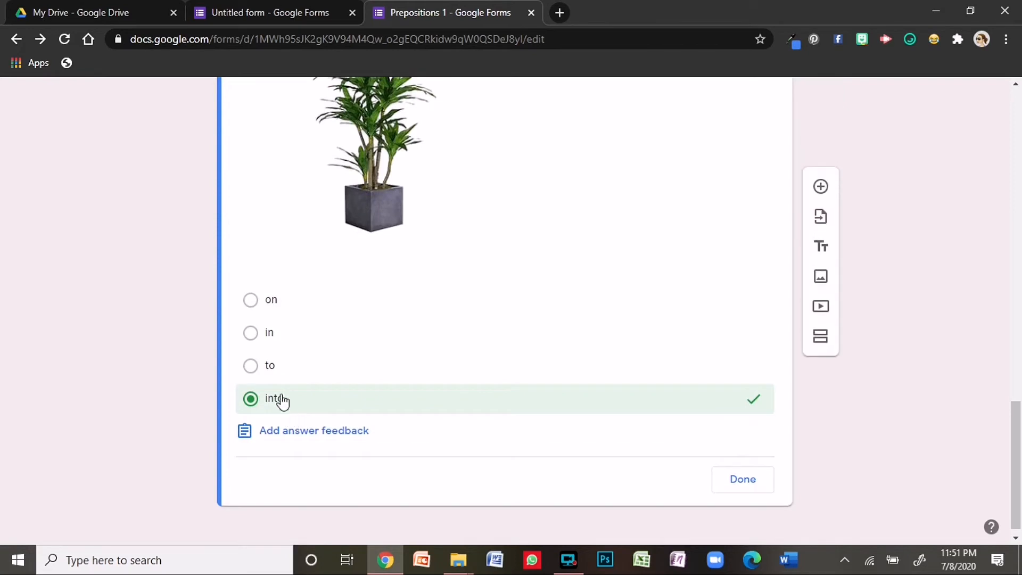
{"action": "left_click", "coordinate": [256, 335]}
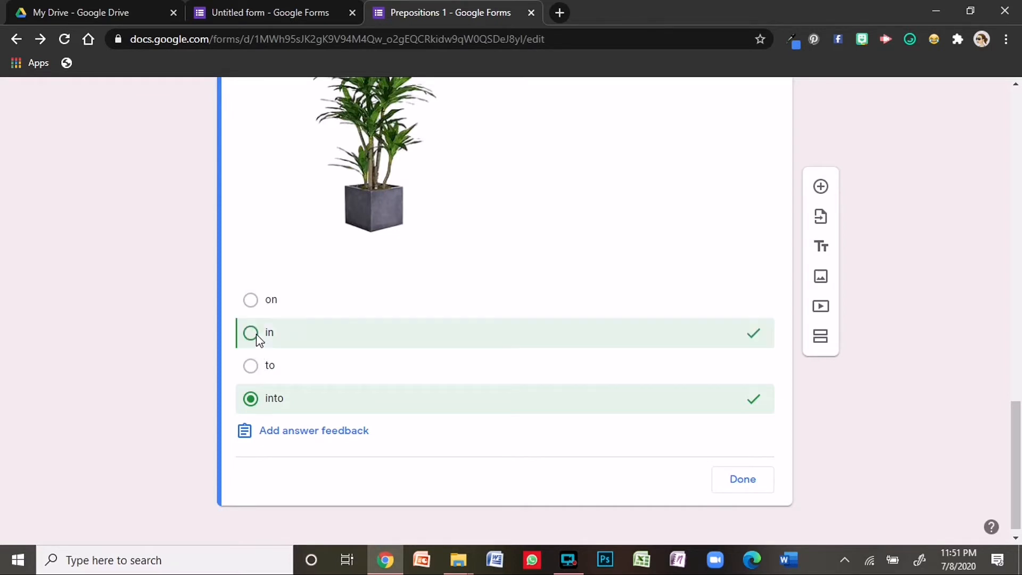
{"action": "left_click", "coordinate": [686, 408]}
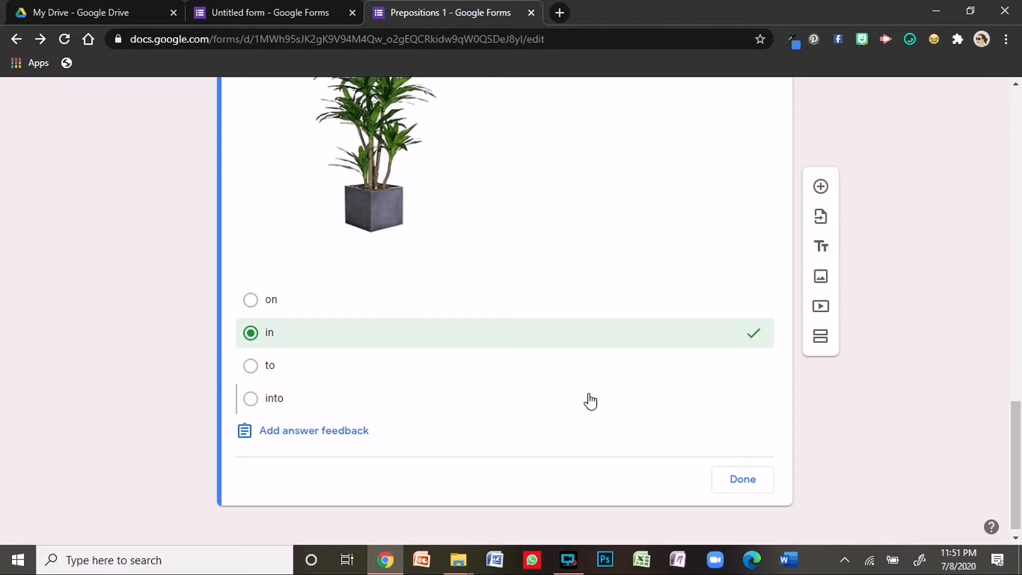
{"action": "scroll", "coordinate": [740, 420], "scroll_direction": "up", "scroll_amount": 6}
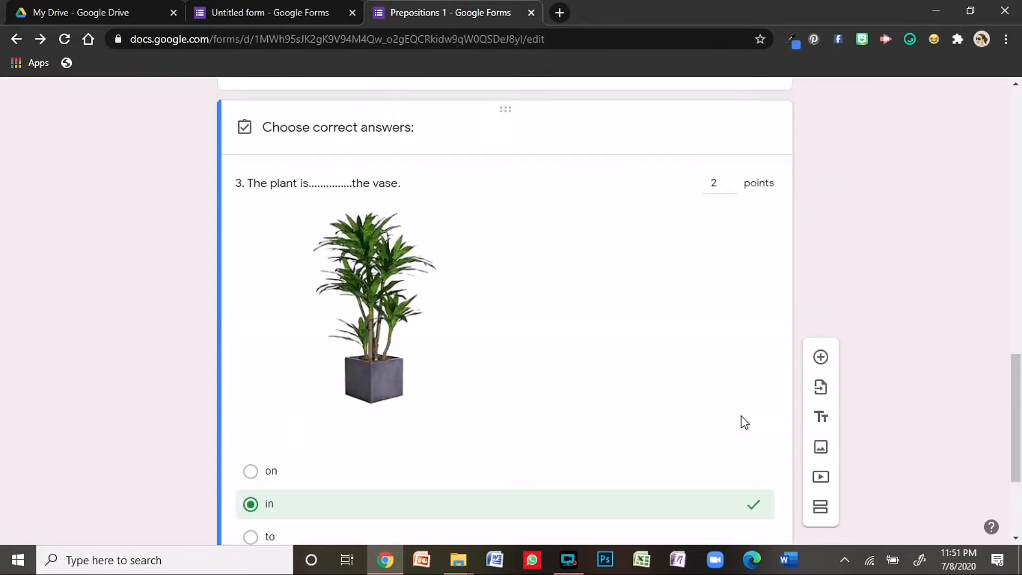
{"action": "scroll", "coordinate": [731, 394], "scroll_direction": "down", "scroll_amount": 6}
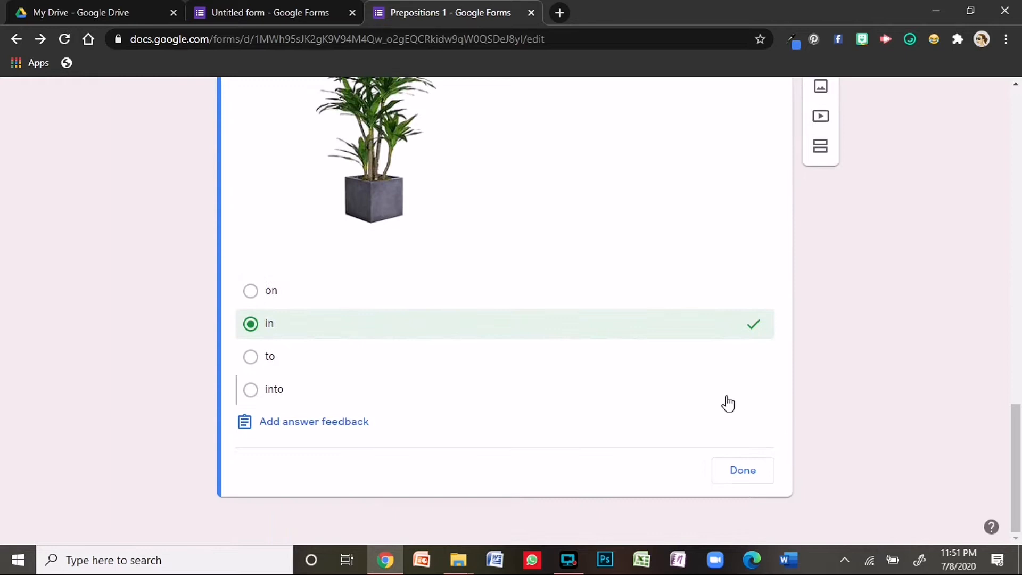
{"action": "left_click", "coordinate": [756, 471]}
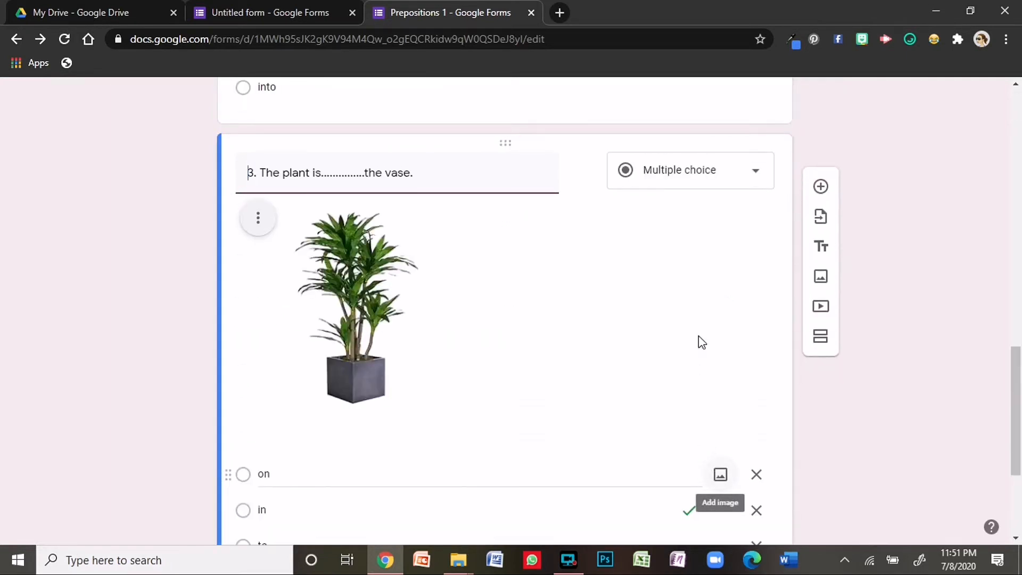
{"action": "scroll", "coordinate": [701, 343], "scroll_direction": "up", "scroll_amount": 10}
{"action": "scroll", "coordinate": [593, 271], "scroll_direction": "up", "scroll_amount": 7}
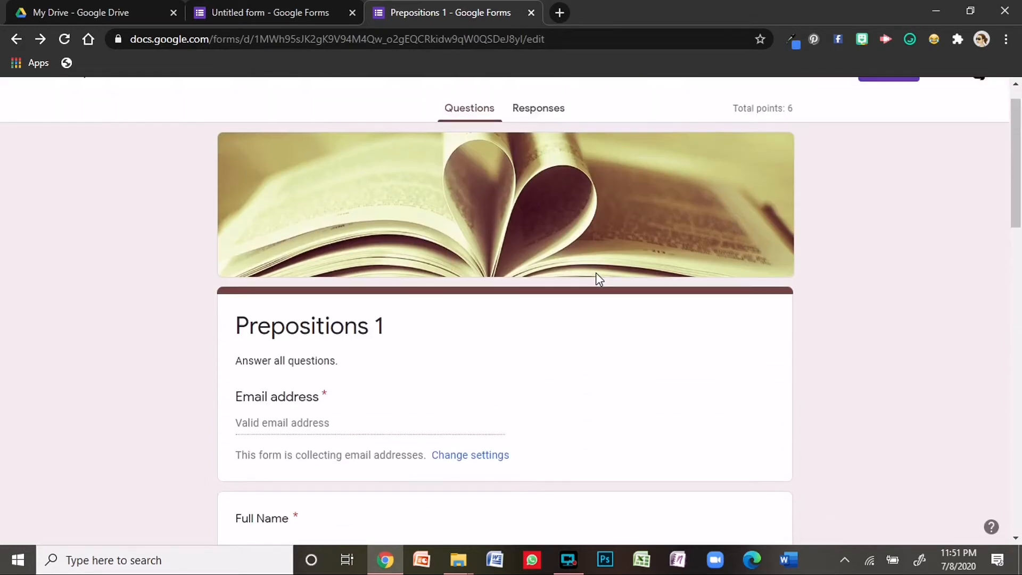
{"action": "scroll", "coordinate": [578, 304], "scroll_direction": "up", "scroll_amount": 1}
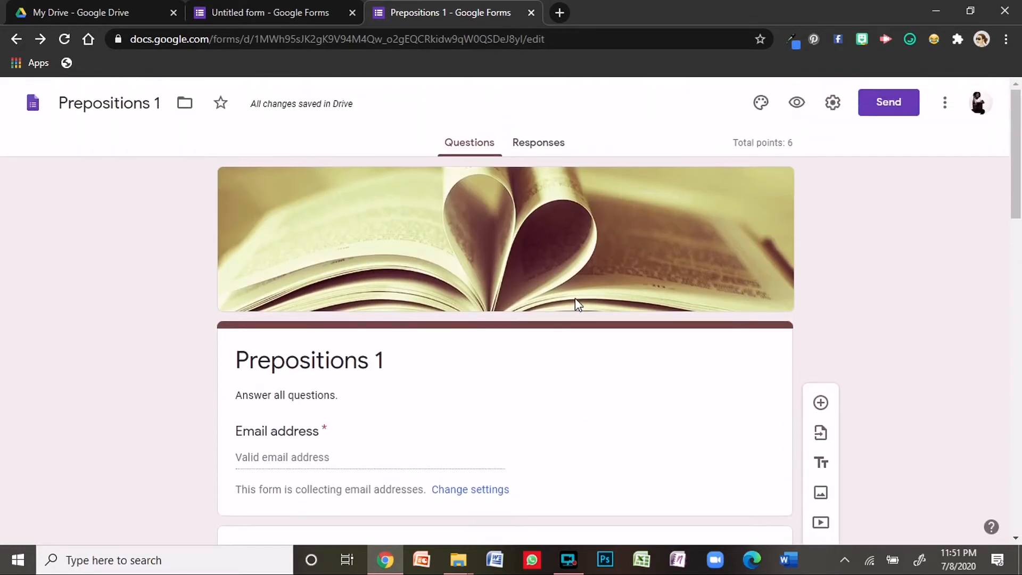
- Preview the live quiz down to the Submit button, then return to the Prepositions 1 editor
{"action": "left_click", "coordinate": [797, 103]}
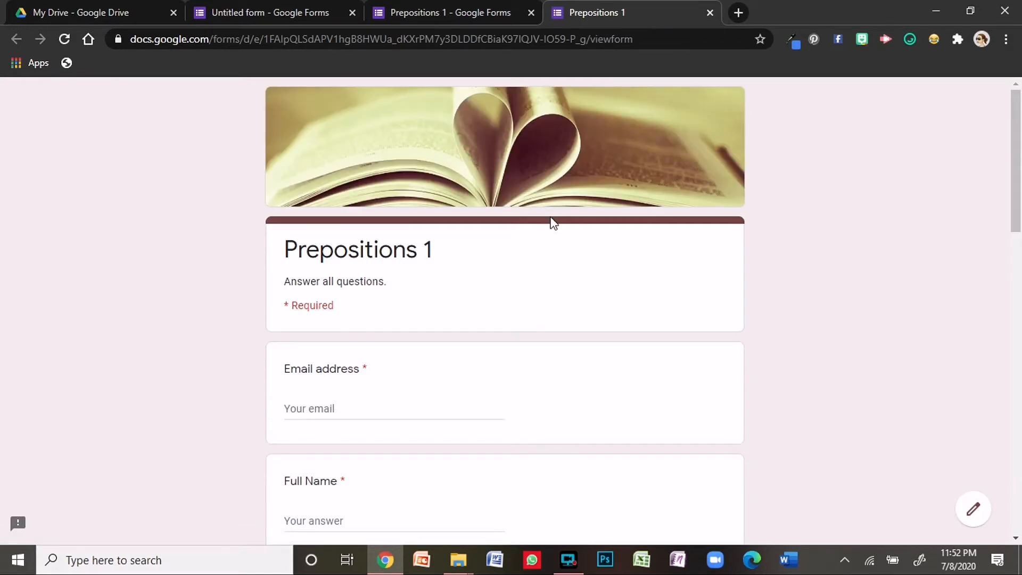
{"action": "scroll", "coordinate": [330, 277], "scroll_direction": "down", "scroll_amount": 1}
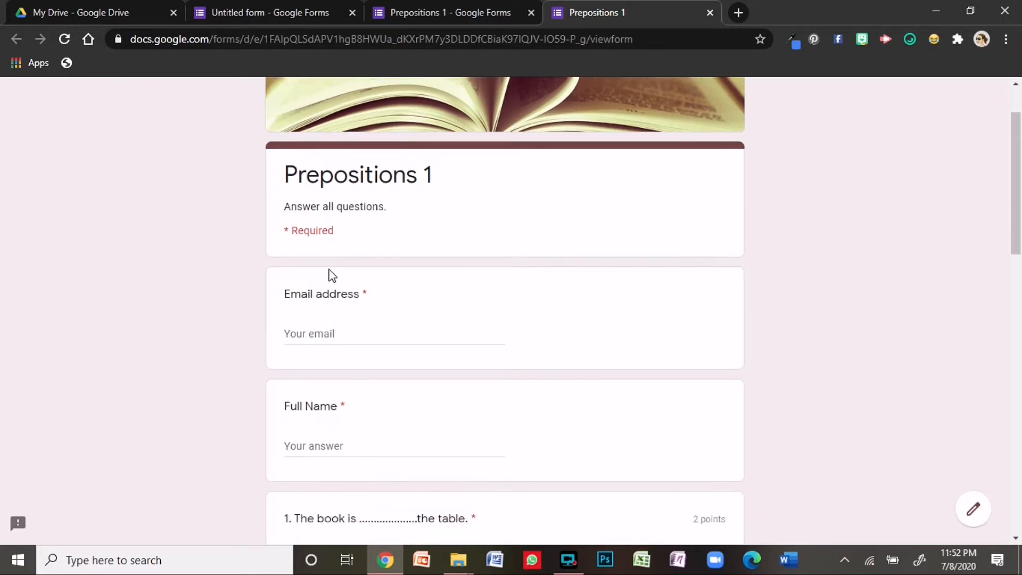
{"action": "scroll", "coordinate": [336, 283], "scroll_direction": "down", "scroll_amount": 1}
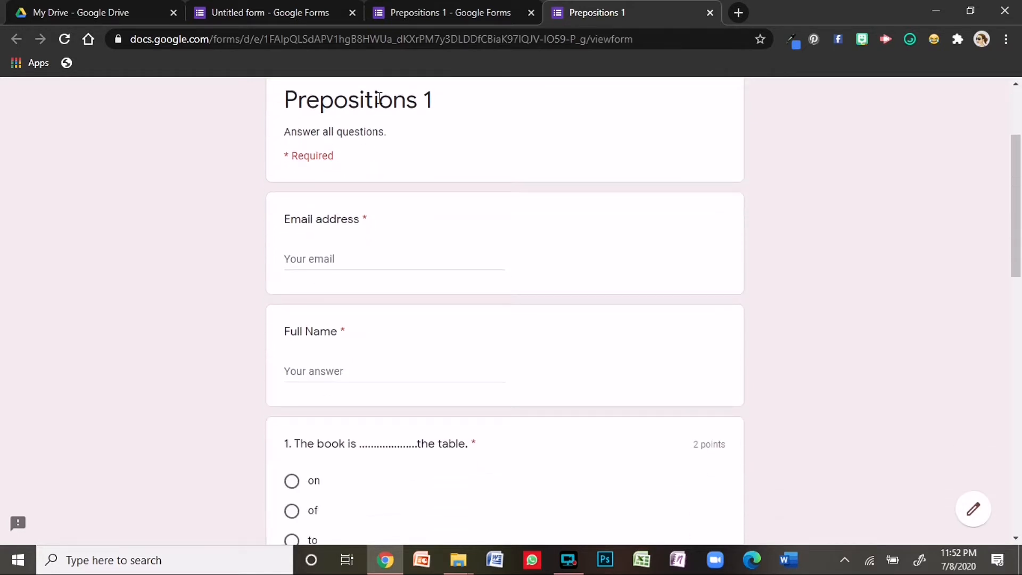
{"action": "scroll", "coordinate": [378, 99], "scroll_direction": "down", "scroll_amount": 1}
{"action": "scroll", "coordinate": [356, 160], "scroll_direction": "down", "scroll_amount": 6}
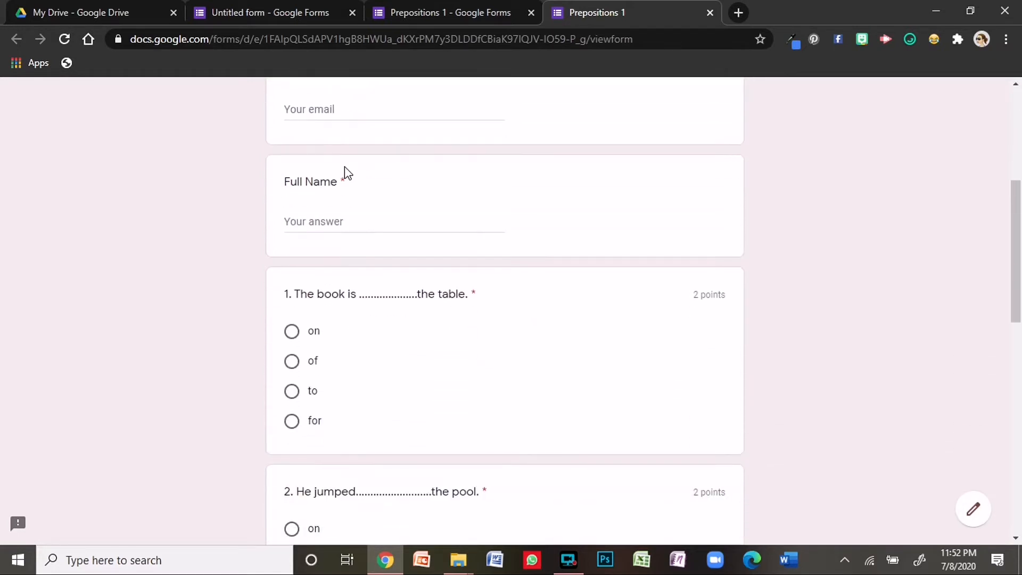
{"action": "scroll", "coordinate": [358, 194], "scroll_direction": "down", "scroll_amount": 5}
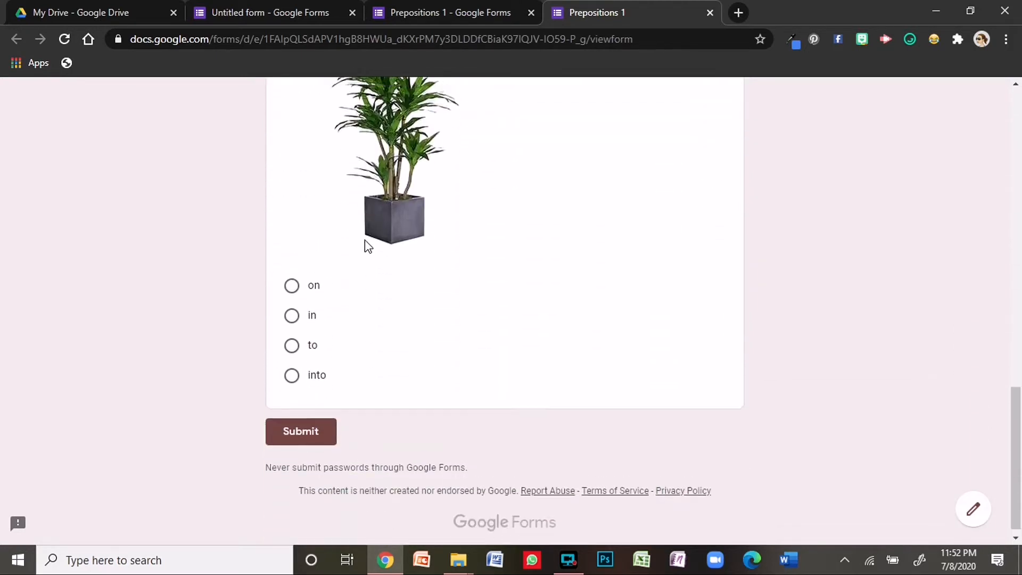
{"action": "scroll", "coordinate": [366, 243], "scroll_direction": "up", "scroll_amount": 5}
{"action": "scroll", "coordinate": [297, 246], "scroll_direction": "down", "scroll_amount": 5}
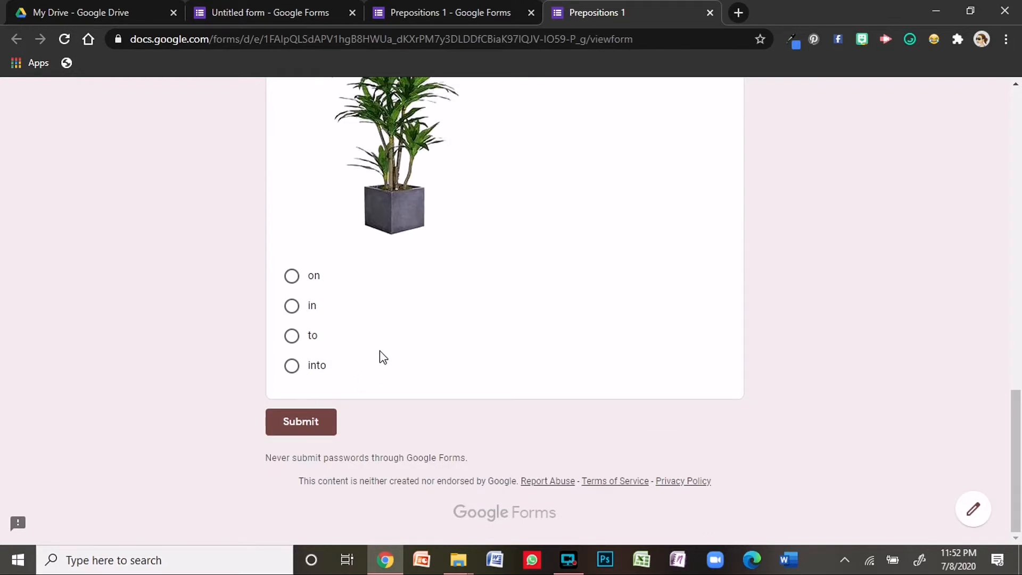
{"action": "scroll", "coordinate": [381, 357], "scroll_direction": "up", "scroll_amount": 12}
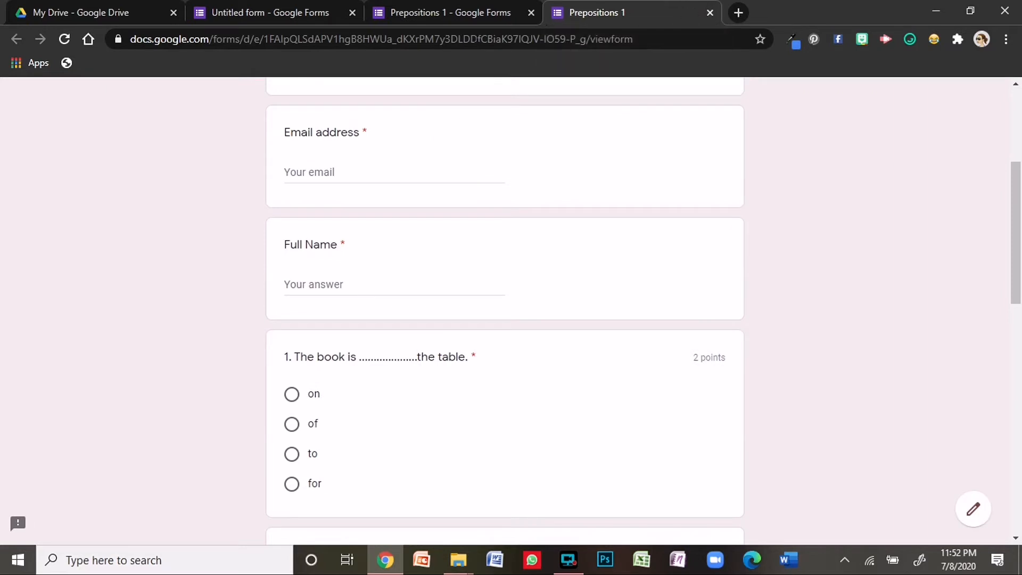
{"action": "left_click", "coordinate": [454, 7]}
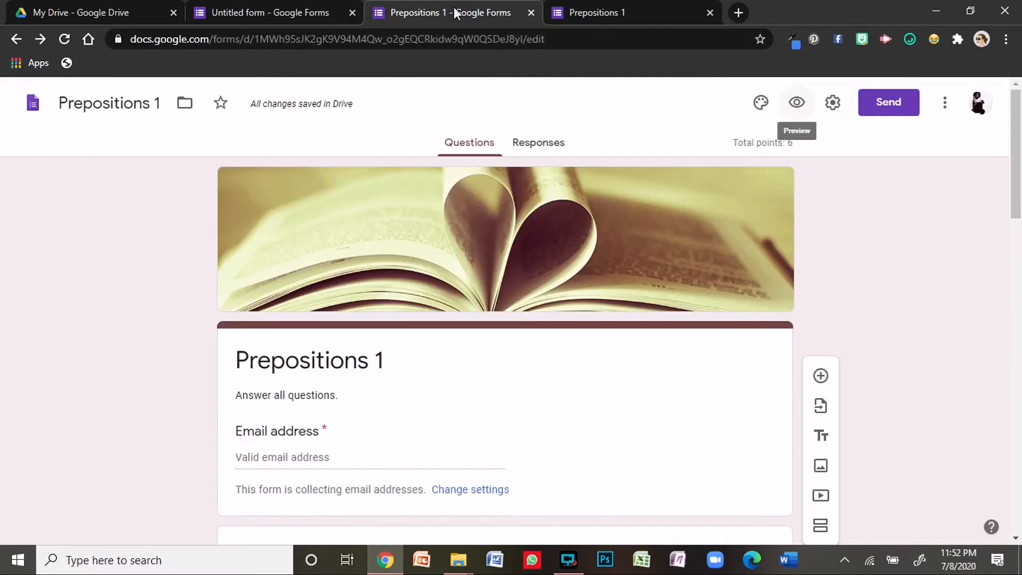
- Close the preview tab, view the form's shareable link in Send, then dismiss it
{"action": "left_click", "coordinate": [707, 14]}
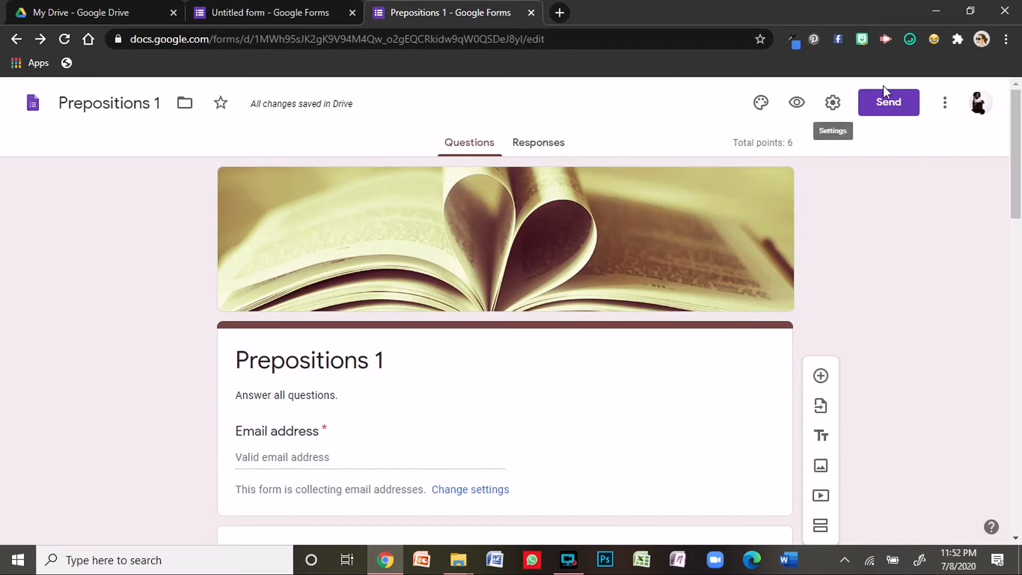
{"action": "left_click", "coordinate": [892, 107]}
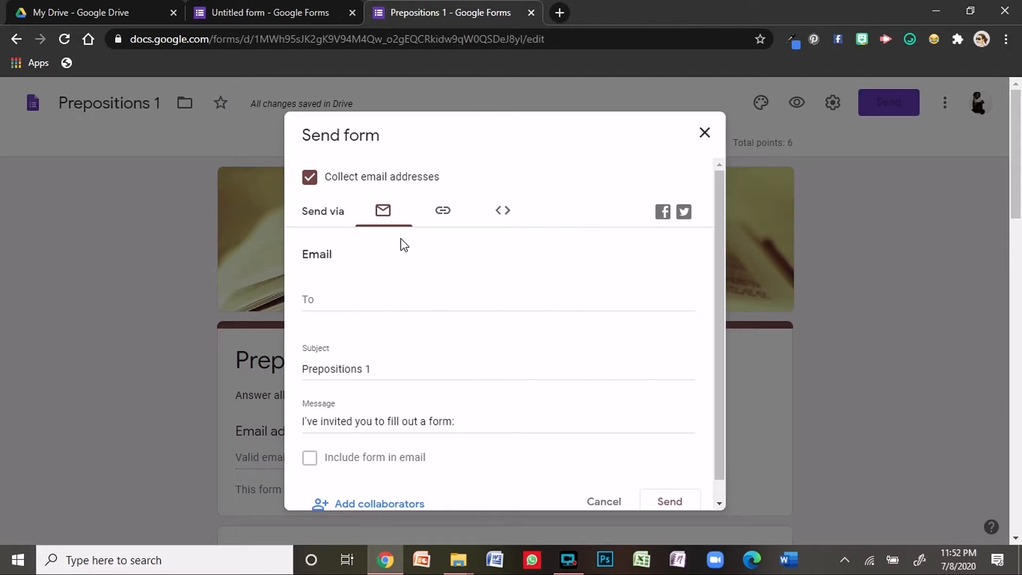
{"action": "left_click", "coordinate": [443, 219]}
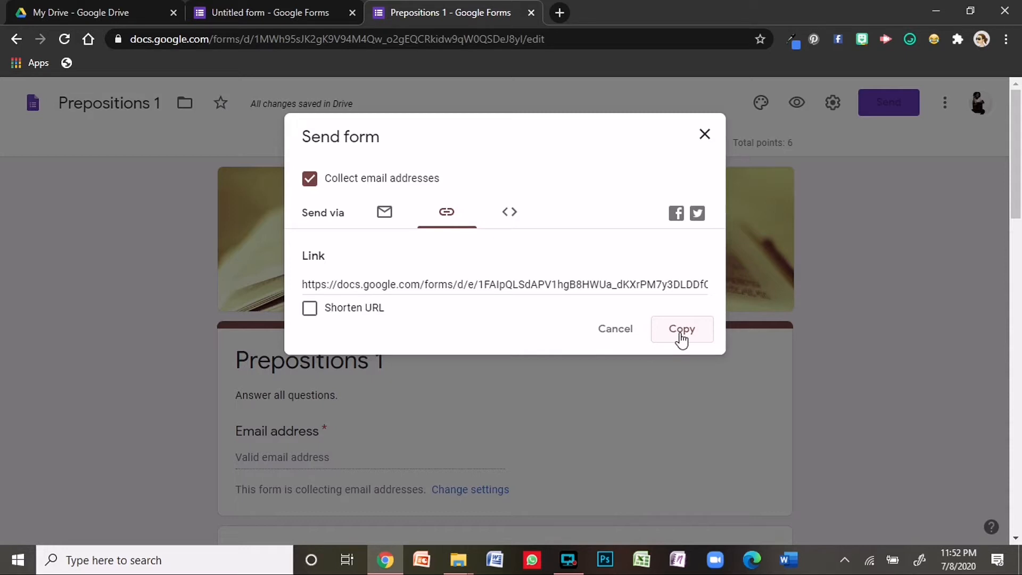
{"action": "left_click", "coordinate": [705, 134]}
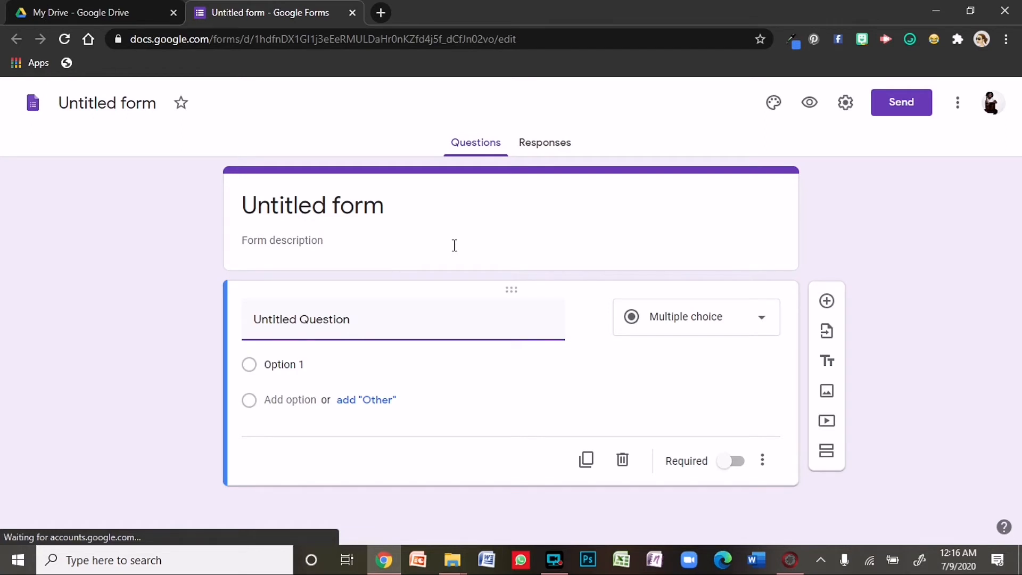
- Open the new form's theme options and the header image picker
{"action": "left_click", "coordinate": [772, 104]}
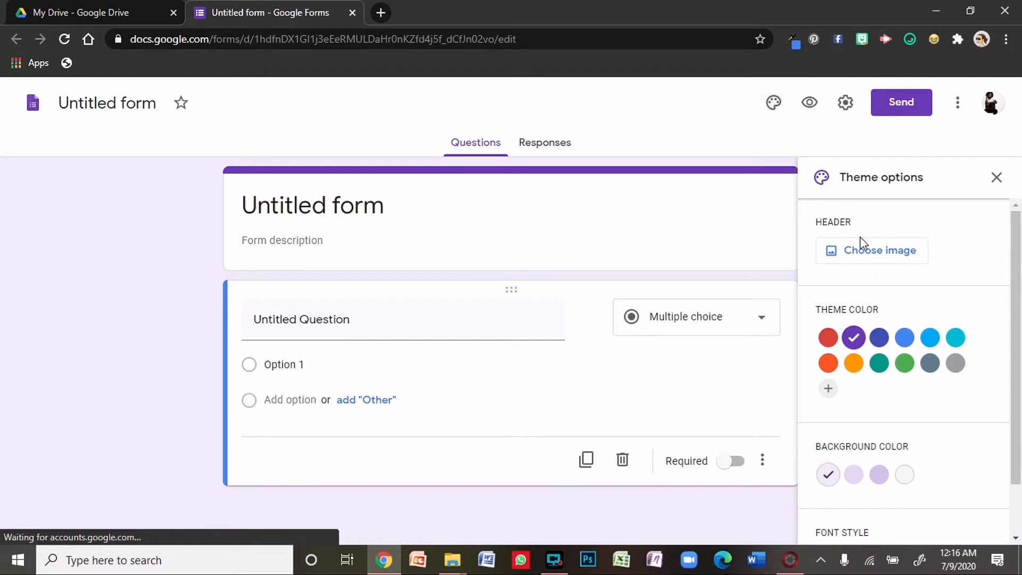
{"action": "left_click", "coordinate": [861, 254]}
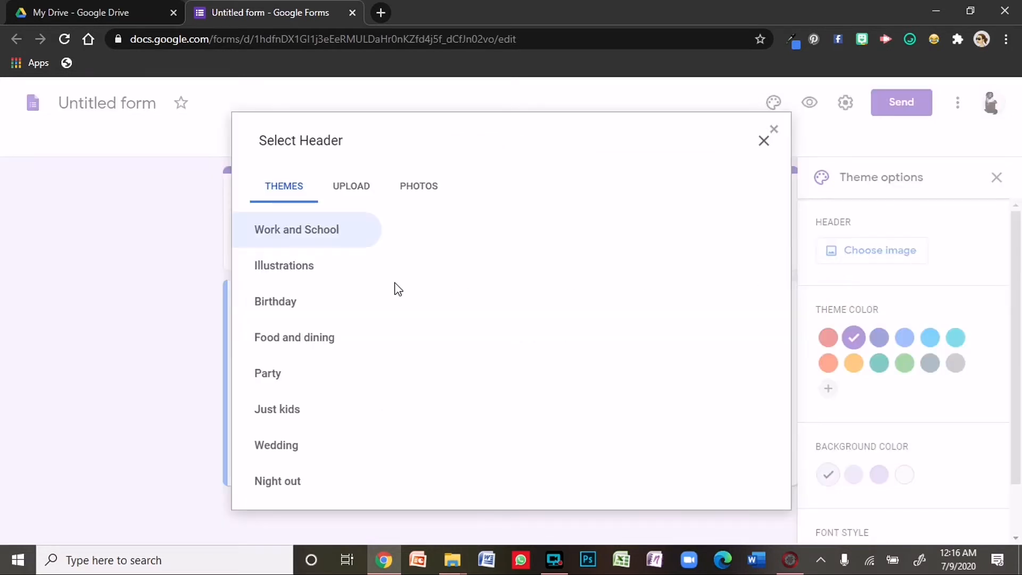
- Upload the virtual-class banner PNG from Downloads as the form's header image
{"action": "left_click", "coordinate": [354, 193]}
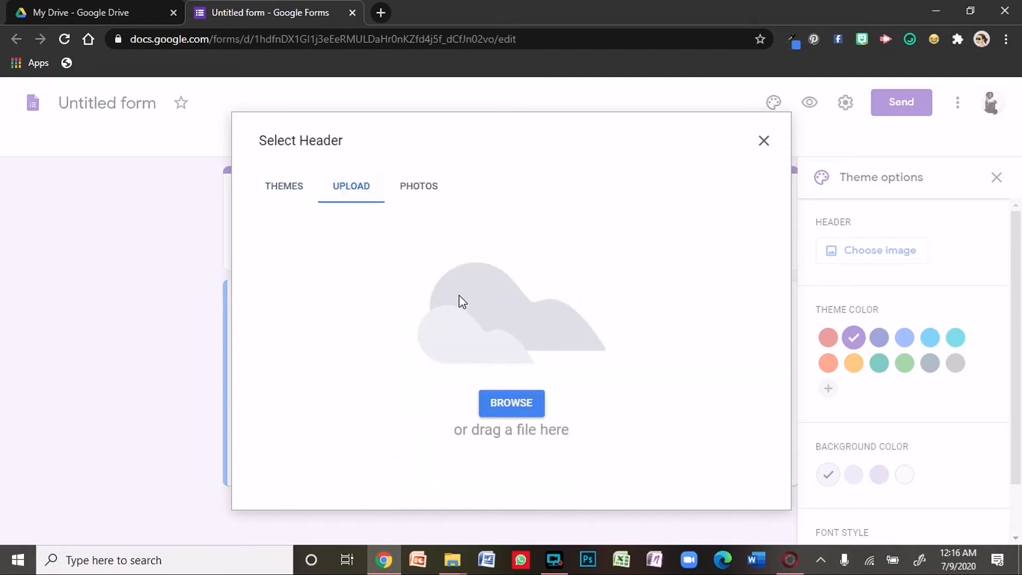
{"action": "left_click", "coordinate": [507, 400]}
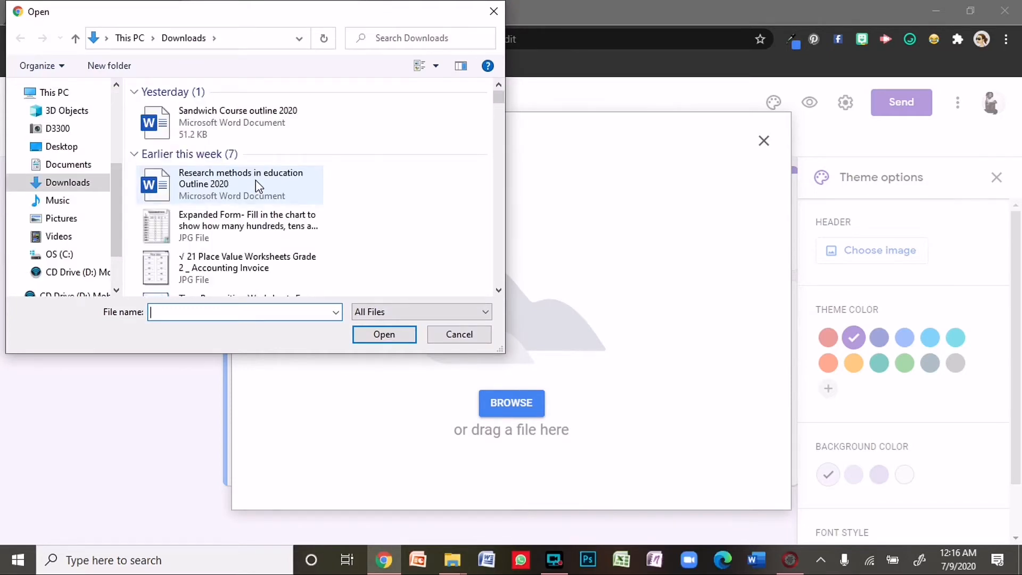
{"action": "scroll", "coordinate": [256, 187], "scroll_direction": "down", "scroll_amount": 4}
{"action": "scroll", "coordinate": [256, 187], "scroll_direction": "up", "scroll_amount": 1}
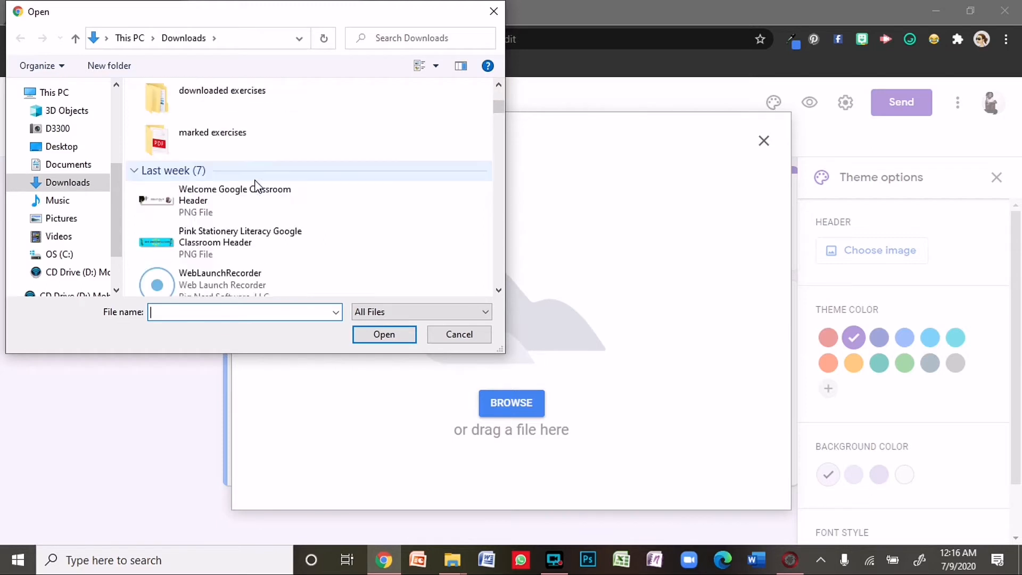
{"action": "left_click", "coordinate": [208, 242]}
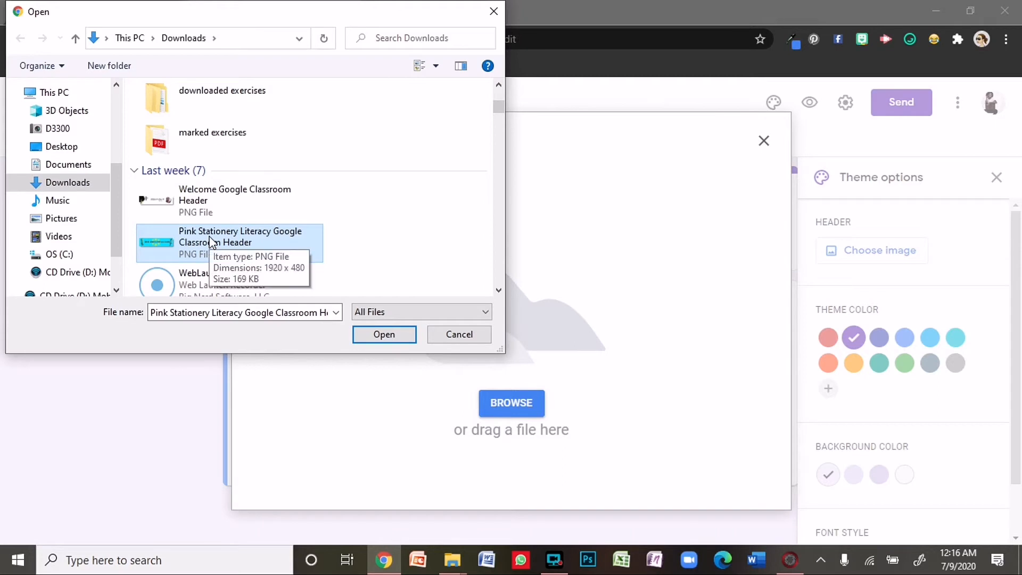
{"action": "left_click", "coordinate": [380, 335]}
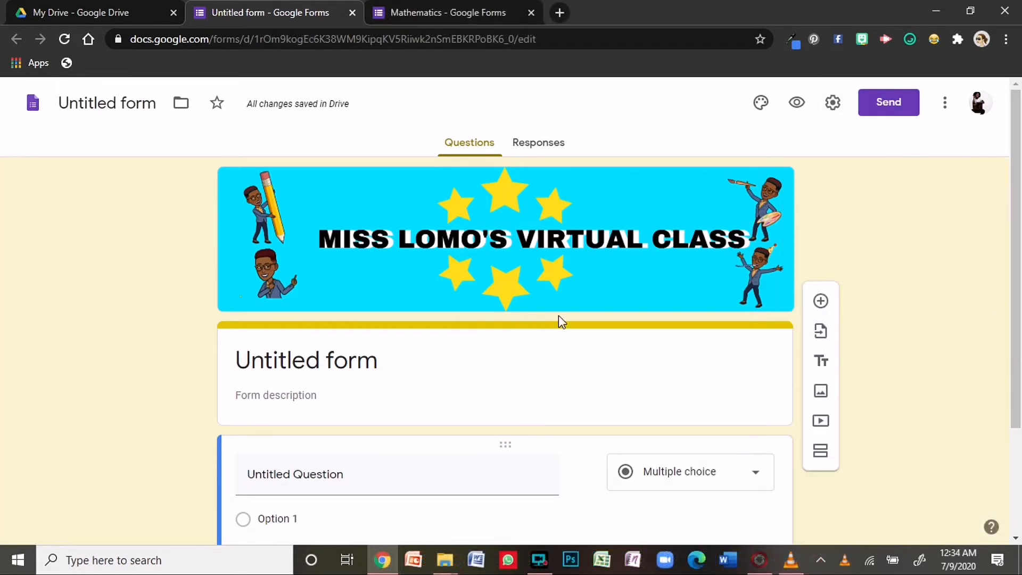
- Turn on Collect email addresses and Limit to 1 response in settings
{"action": "left_click", "coordinate": [833, 103]}
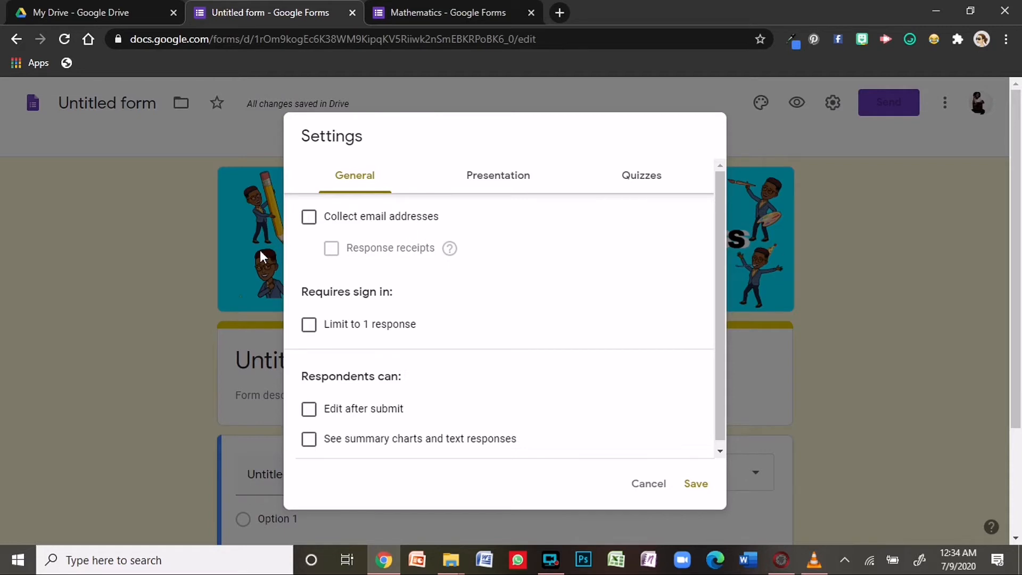
{"action": "left_click", "coordinate": [309, 218]}
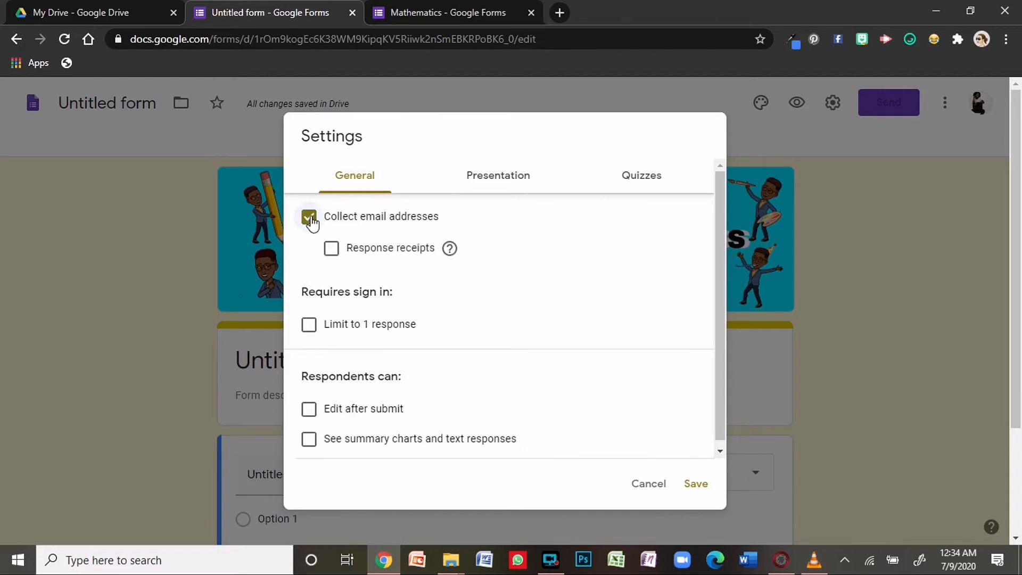
{"action": "left_click", "coordinate": [310, 325]}
{"action": "scroll", "coordinate": [356, 412], "scroll_direction": "down", "scroll_amount": 2}
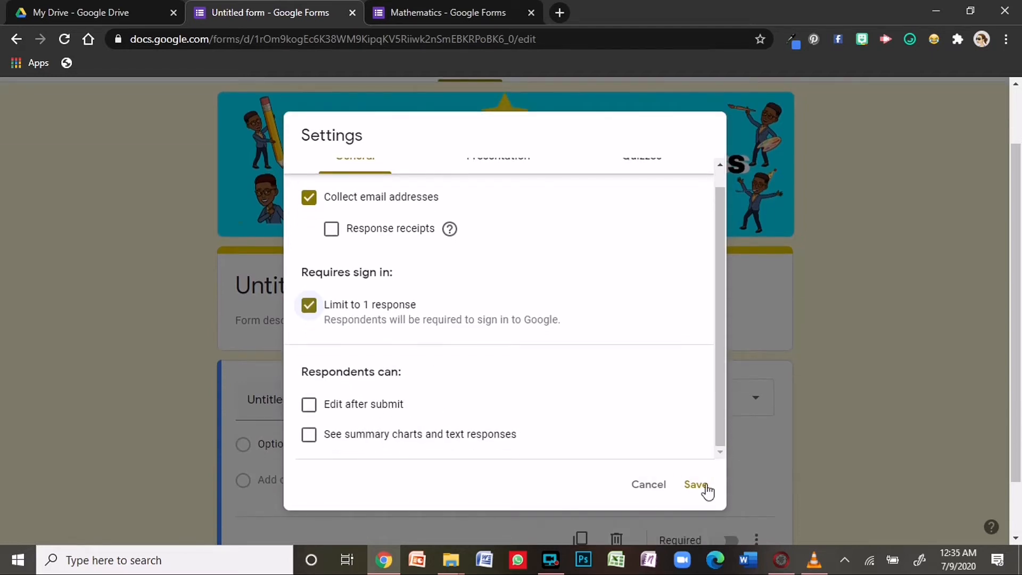
{"action": "scroll", "coordinate": [479, 213], "scroll_direction": "up", "scroll_amount": 2}
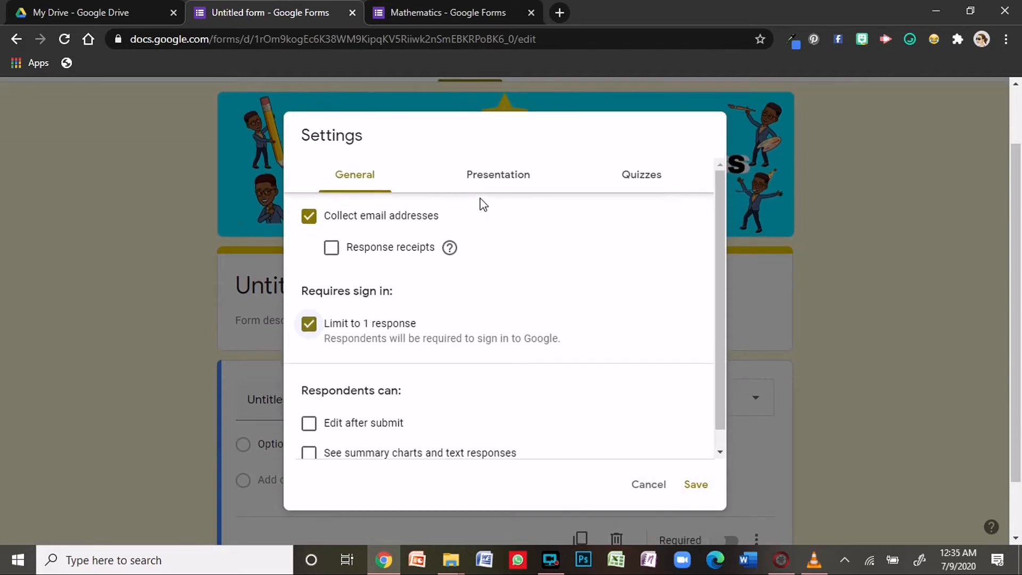
- Set the Presentation confirmation message to "You are awesome"
{"action": "left_click", "coordinate": [495, 174]}
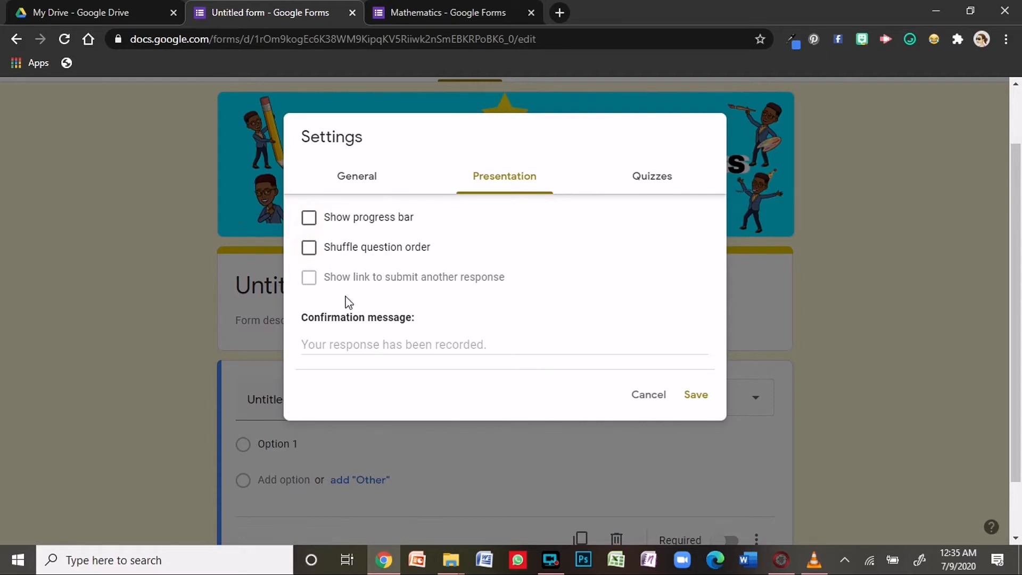
{"action": "left_click", "coordinate": [362, 341]}
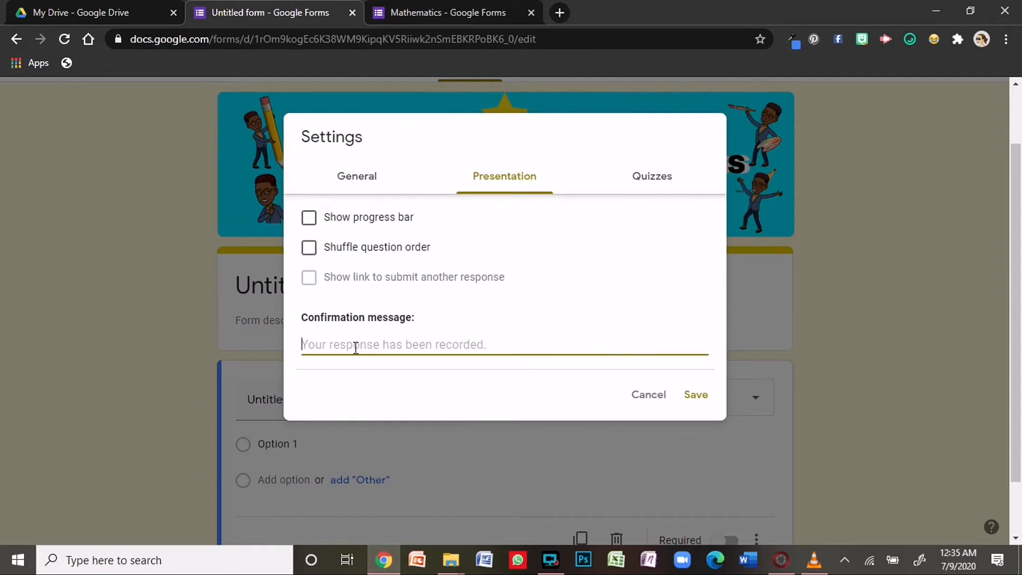
{"action": "type", "text": "Y"}
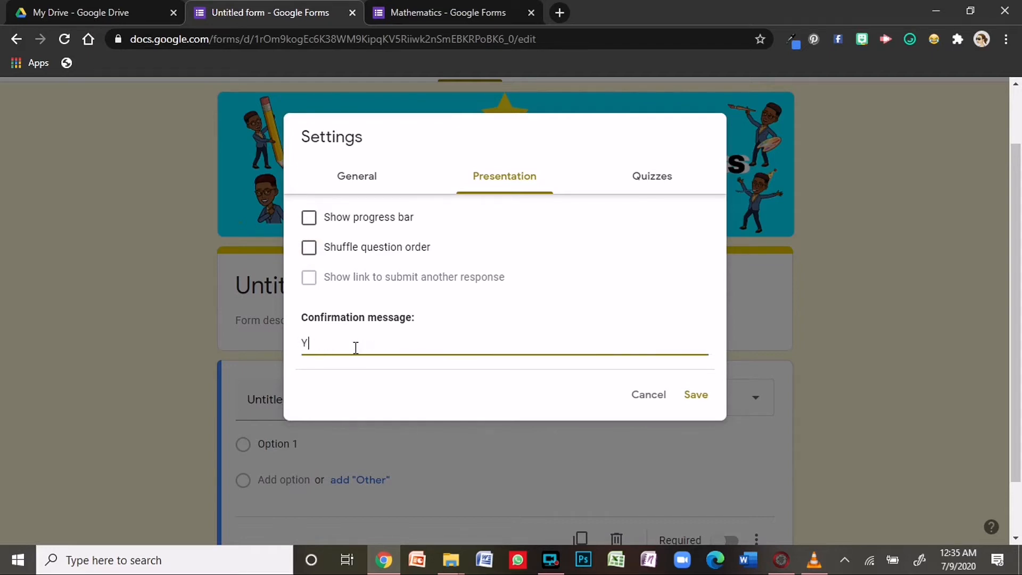
{"action": "type", "text": "ou are awesome!!!!"}
- Make the form a quiz with grades released later after manual review, and save
{"action": "left_click", "coordinate": [660, 174]}
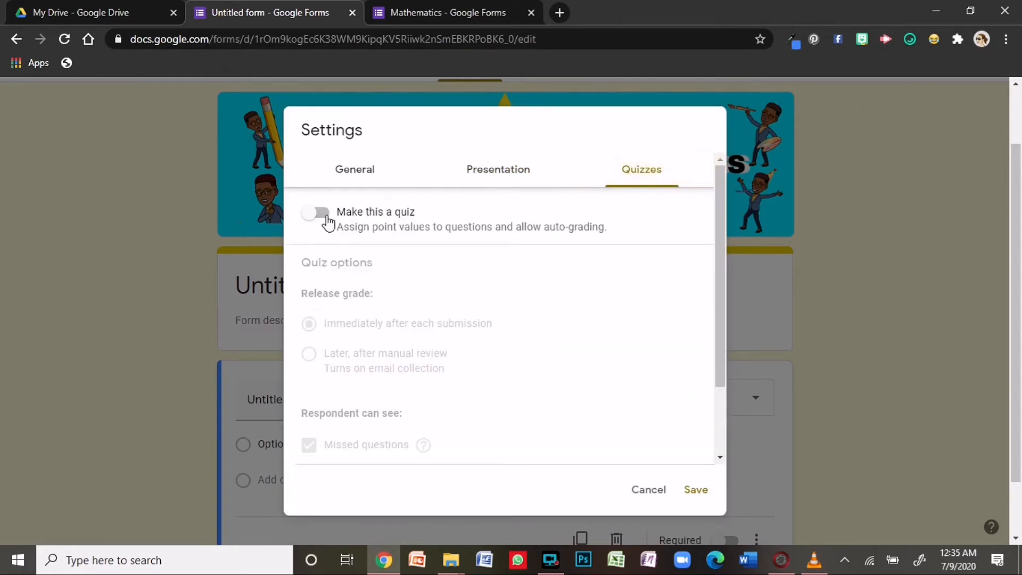
{"action": "left_click", "coordinate": [308, 222]}
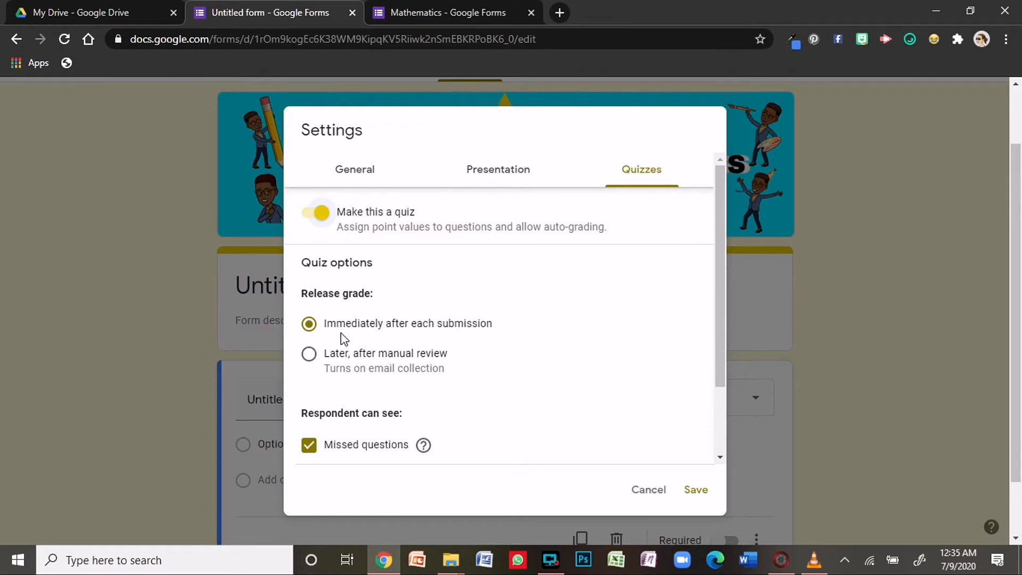
{"action": "left_click", "coordinate": [310, 355]}
{"action": "scroll", "coordinate": [366, 442], "scroll_direction": "down", "scroll_amount": 3}
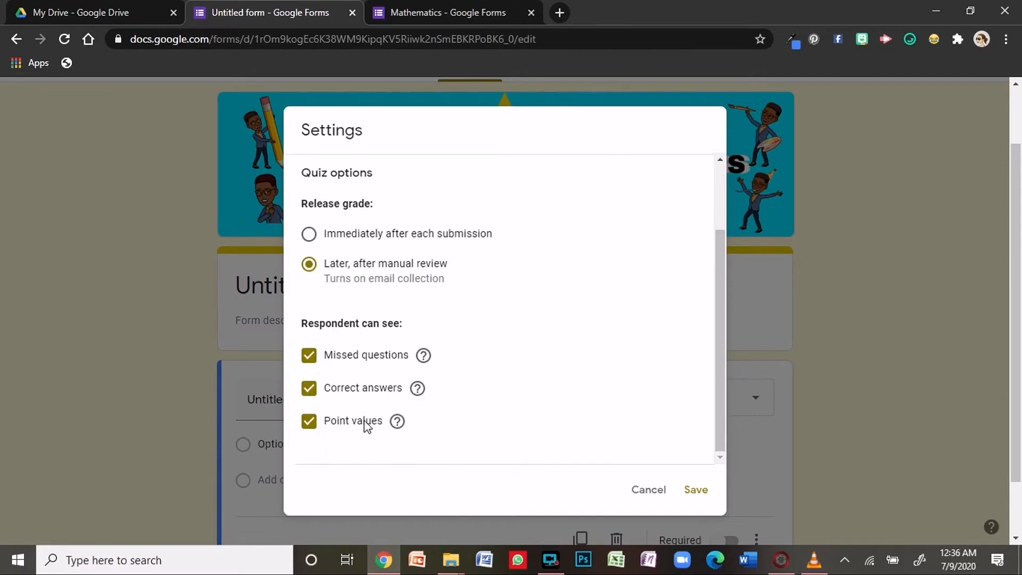
{"action": "left_click", "coordinate": [696, 490]}
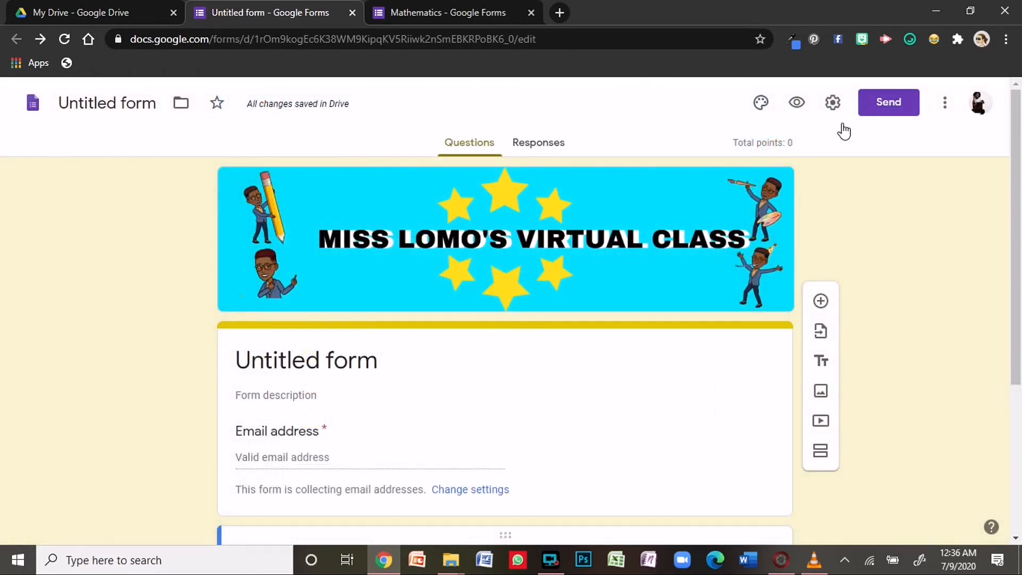
- Retitle the form from "Untitled form" to "Mathematics"
{"action": "left_click", "coordinate": [335, 358]}
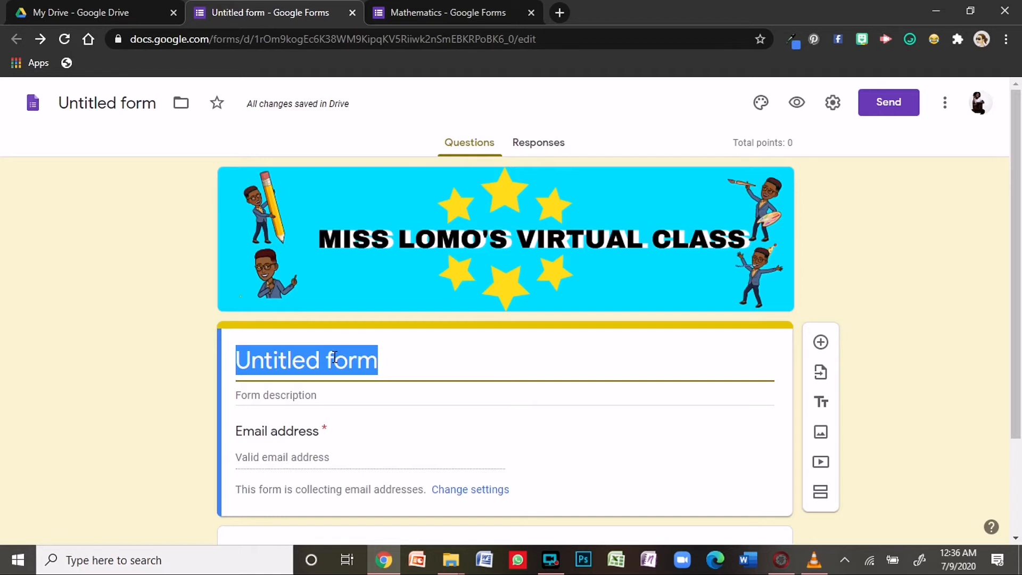
{"action": "type", "text": "Ma"}
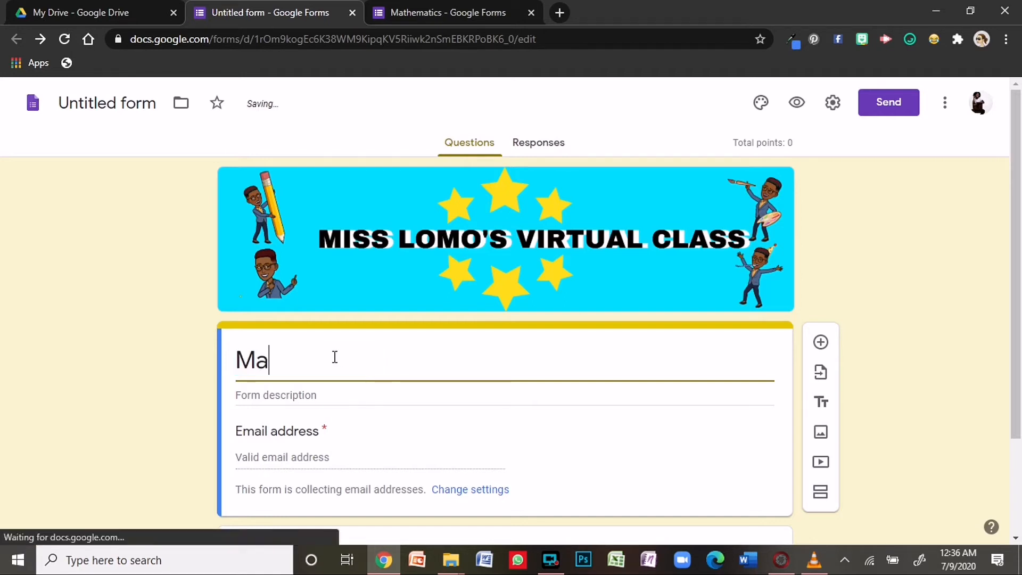
{"action": "type", "text": "themati"}
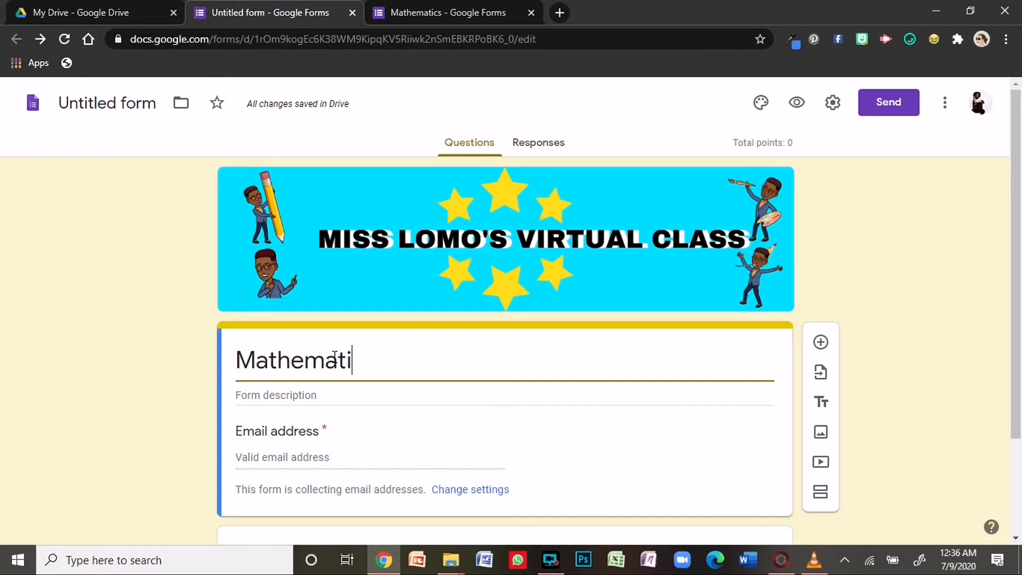
{"action": "type", "text": "cs"}
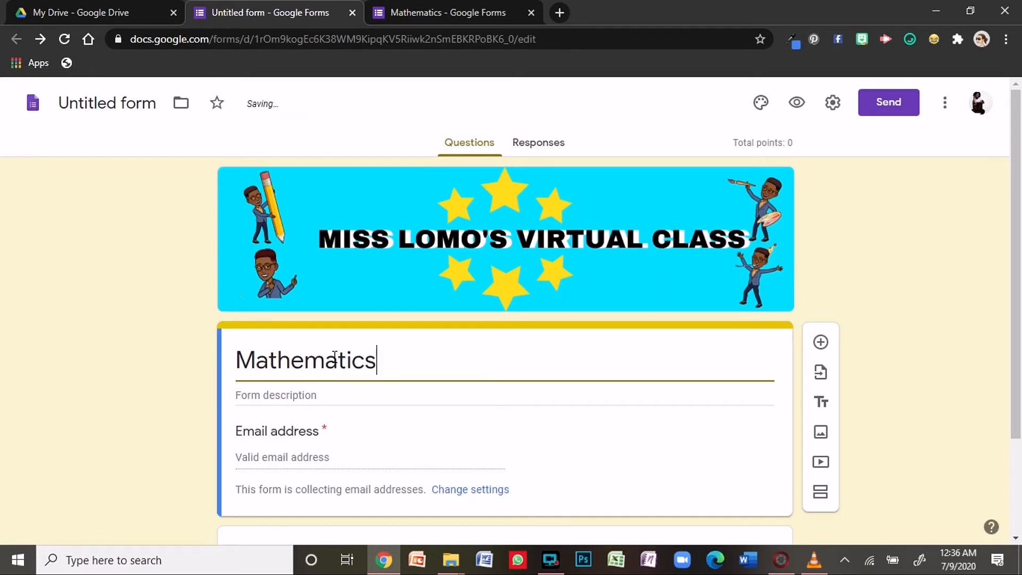
- Name the file Mathematics and add the description "Answer all questions."
{"action": "left_click", "coordinate": [130, 103]}
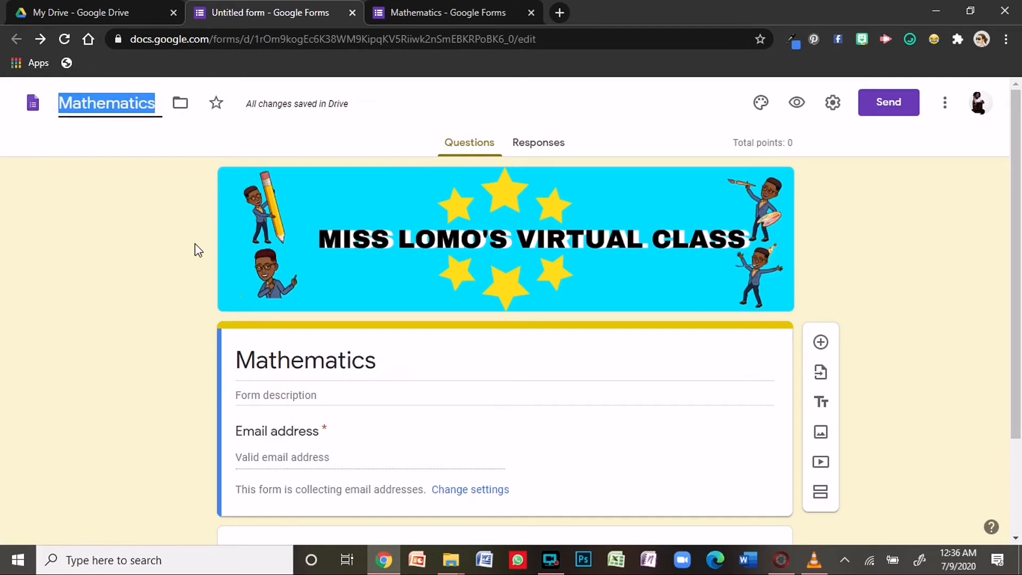
{"action": "left_click", "coordinate": [283, 395]}
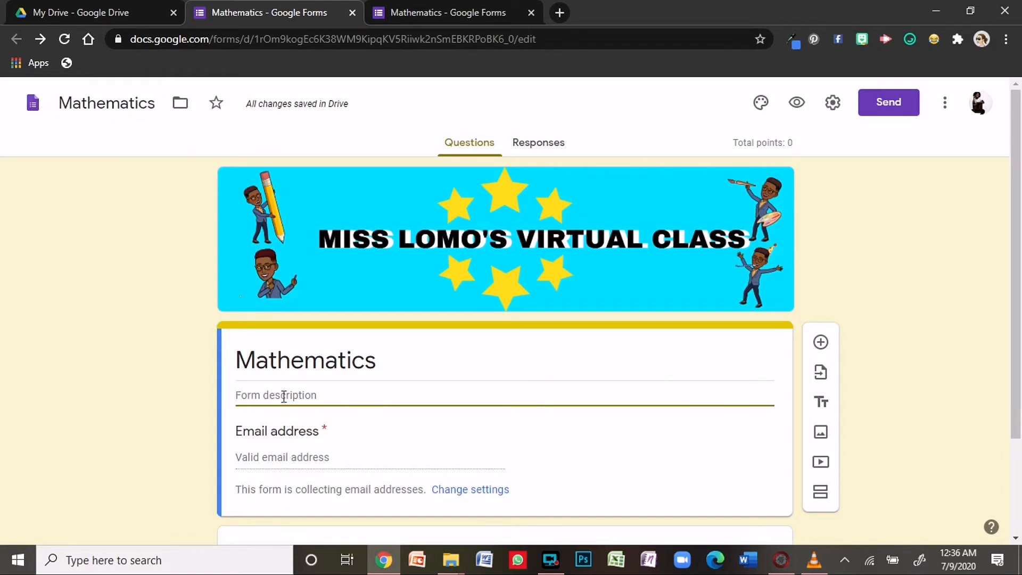
{"action": "type", "text": "Answ"}
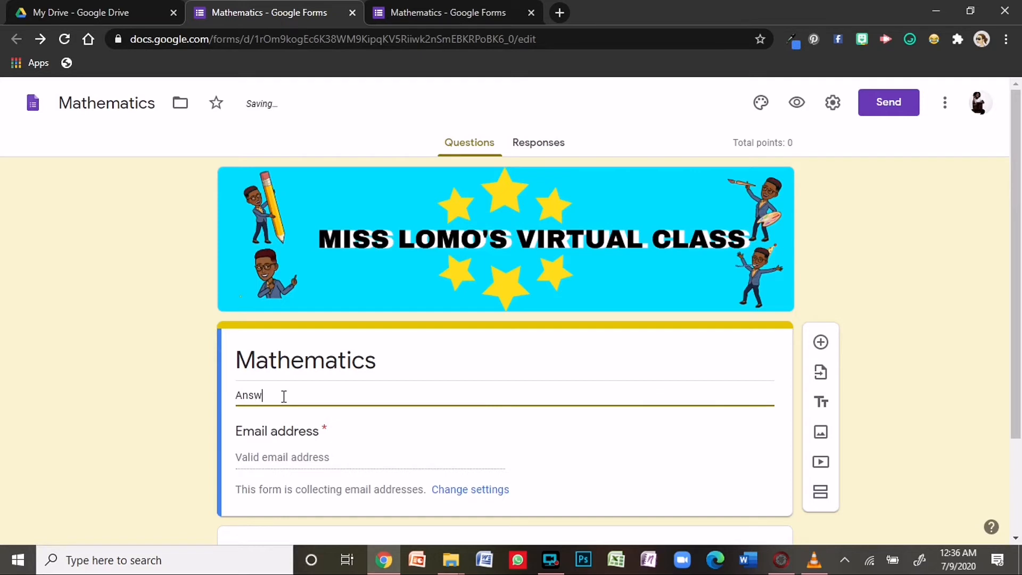
{"action": "type", "text": "er all questions."}
{"action": "scroll", "coordinate": [269, 394], "scroll_direction": "down", "scroll_amount": 2}
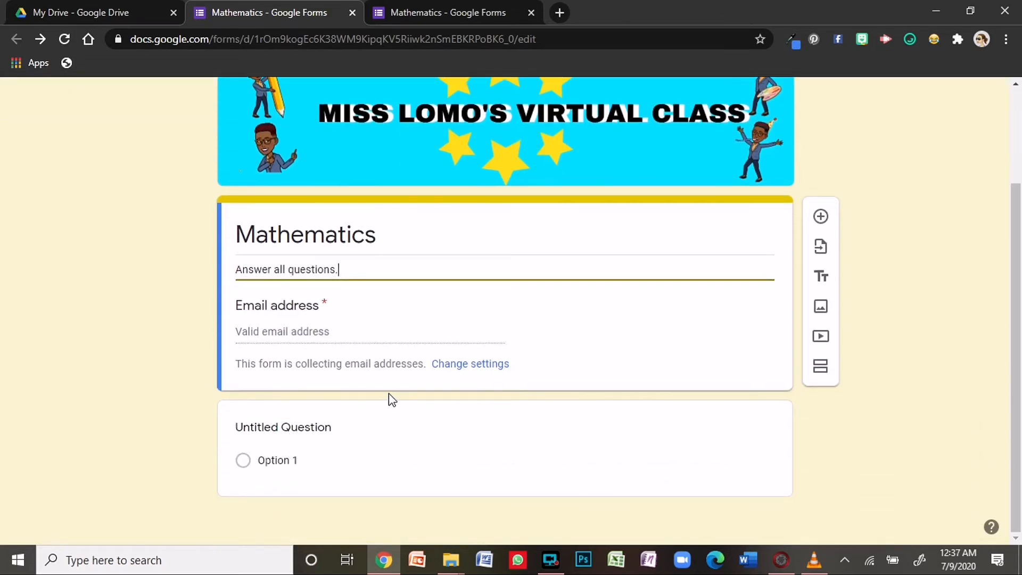
- Retitle the first question 'Full Name' and make it required
{"action": "left_click", "coordinate": [316, 432]}
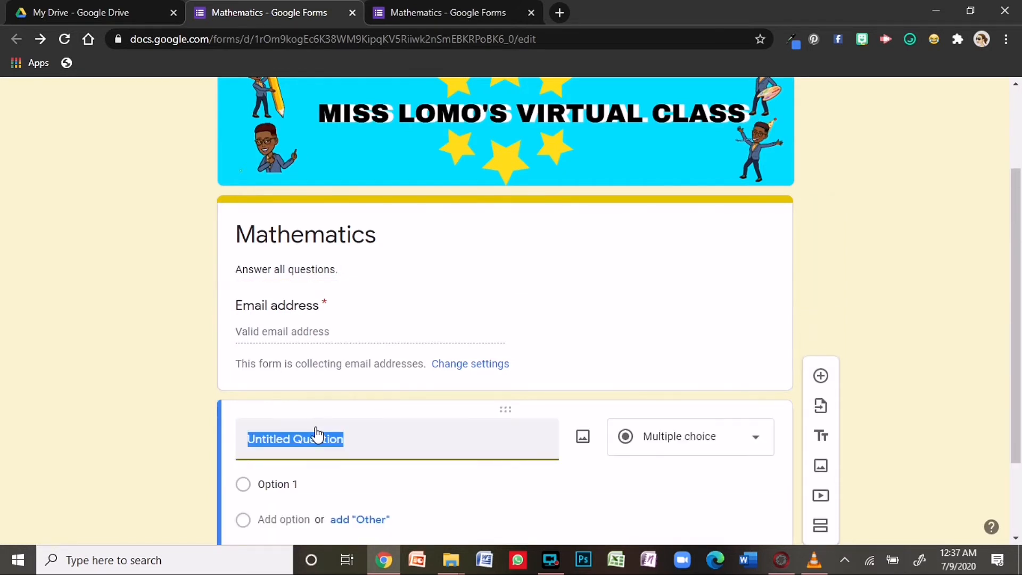
{"action": "type", "text": "Fu"}
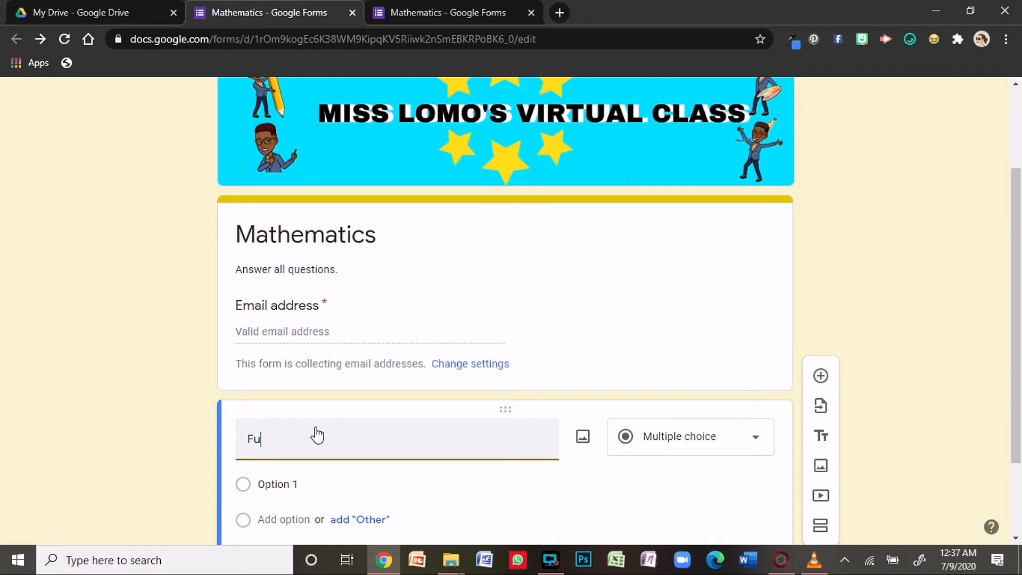
{"action": "type", "text": "ll Nma"}
{"action": "type", "text": "e"}
{"action": "key", "text": "BackSpace"}
{"action": "key", "text": "BackSpace"}
{"action": "key", "text": "BackSpace"}
{"action": "type", "text": "ame"}
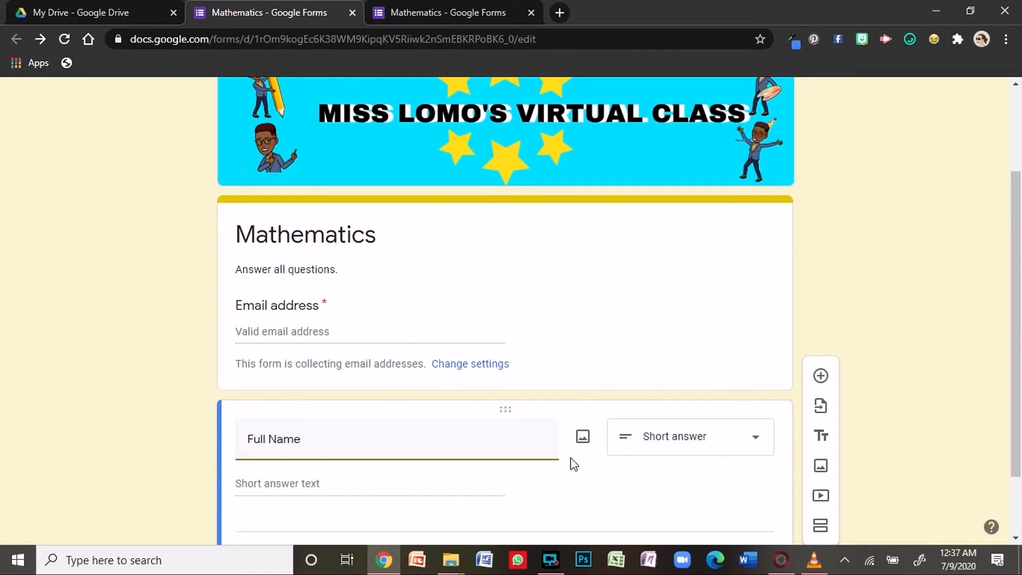
{"action": "scroll", "coordinate": [570, 463], "scroll_direction": "down", "scroll_amount": 2}
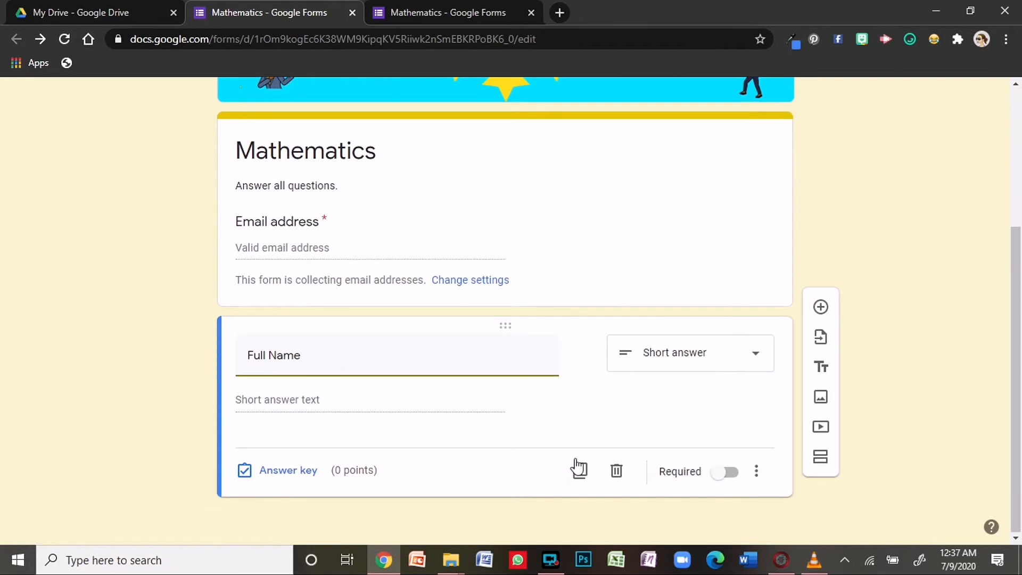
{"action": "left_click", "coordinate": [719, 479]}
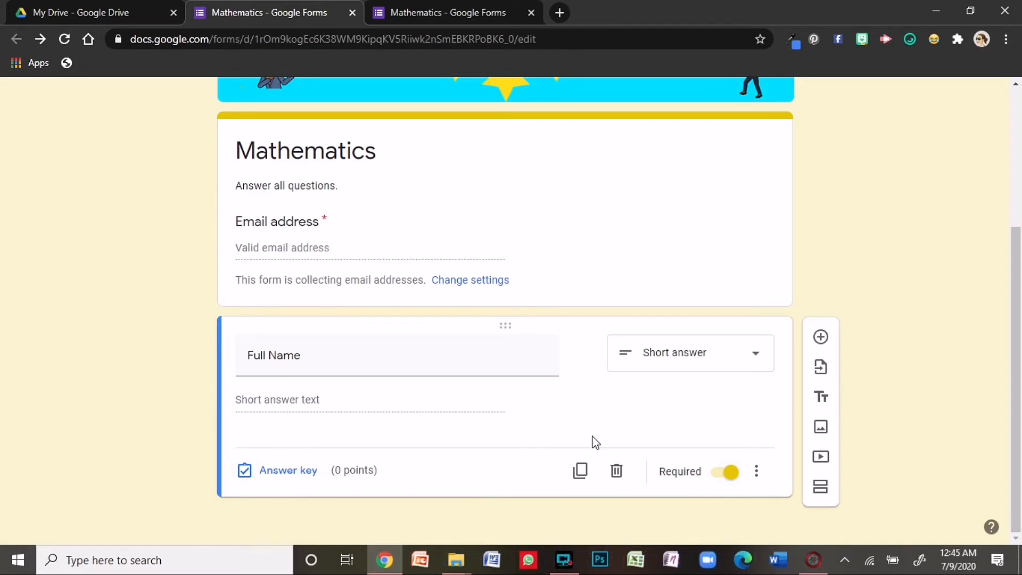
- Add the short-answer question '1. Find the product of 34 and 55' and open its answer key
{"action": "left_click", "coordinate": [821, 337]}
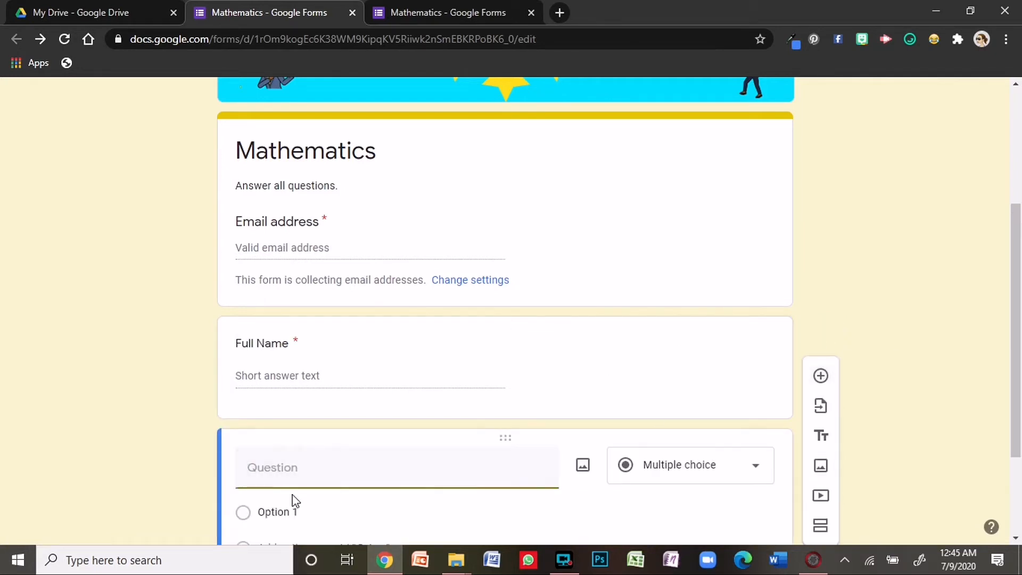
{"action": "type", "text": "1. "}
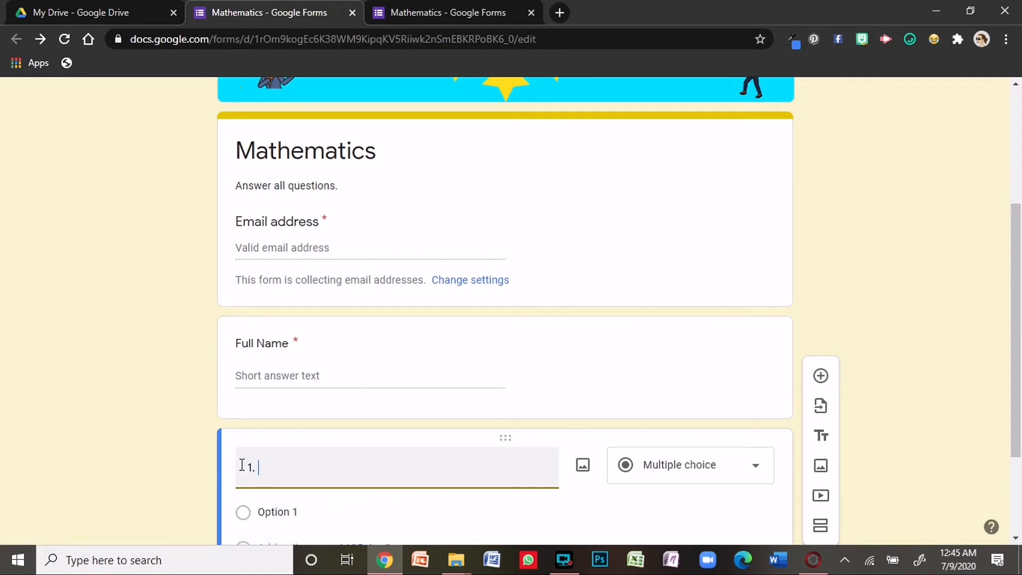
{"action": "type", "text": "Find the product o"}
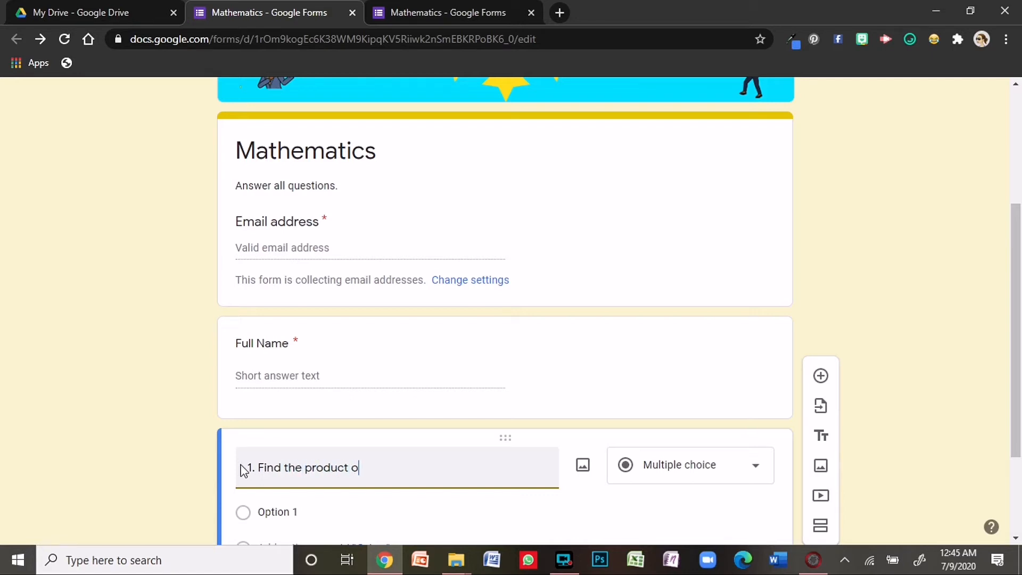
{"action": "type", "text": "f 34 and 55"}
{"action": "scroll", "coordinate": [242, 465], "scroll_direction": "down", "scroll_amount": 3}
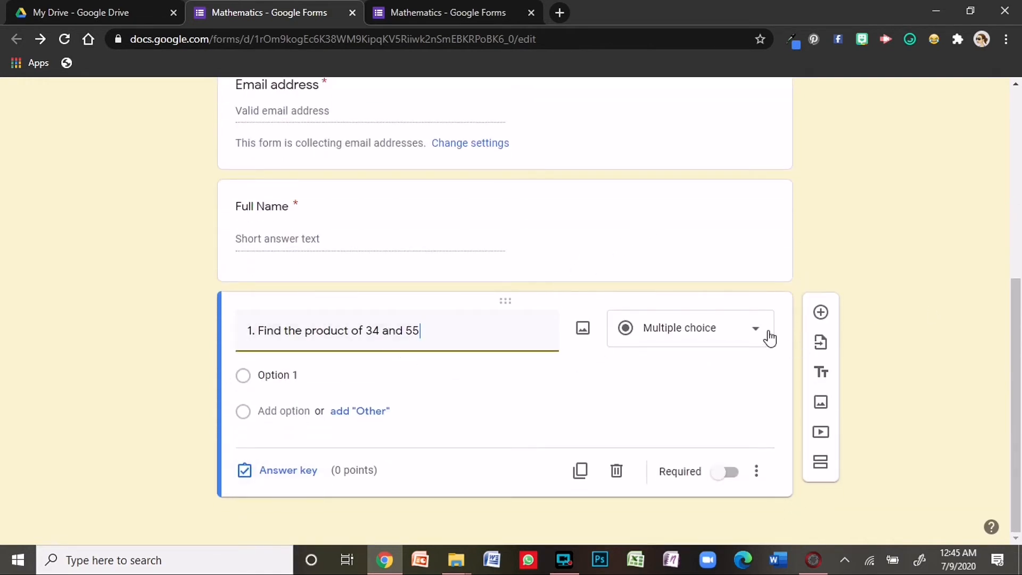
{"action": "left_click", "coordinate": [753, 335]}
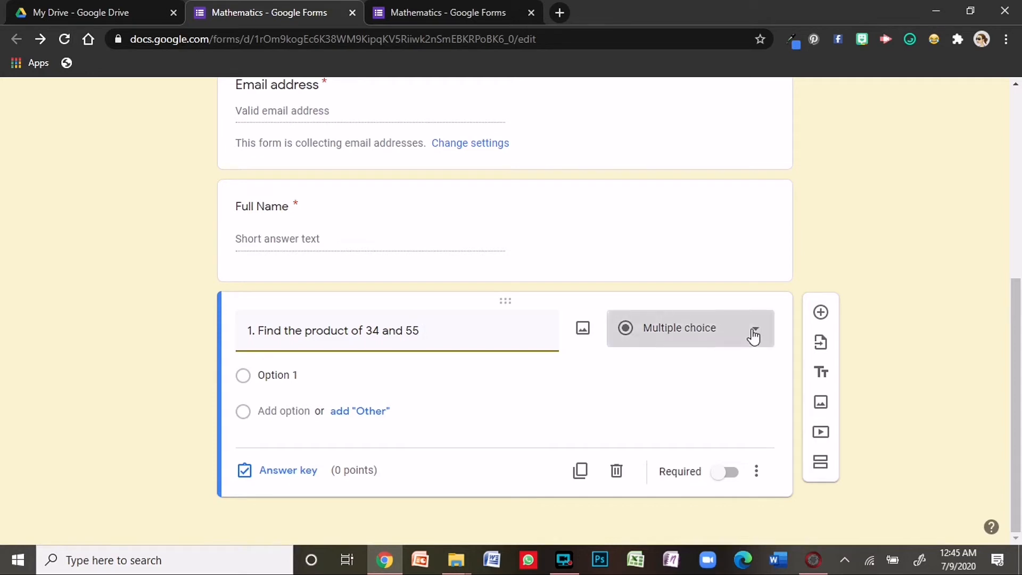
{"action": "left_click", "coordinate": [658, 116]}
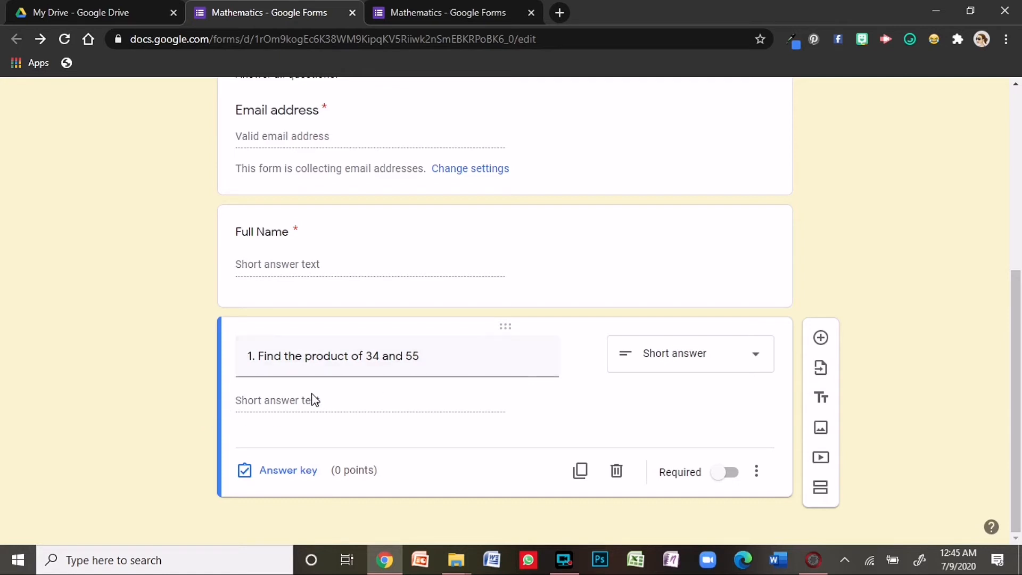
{"action": "left_click", "coordinate": [274, 472]}
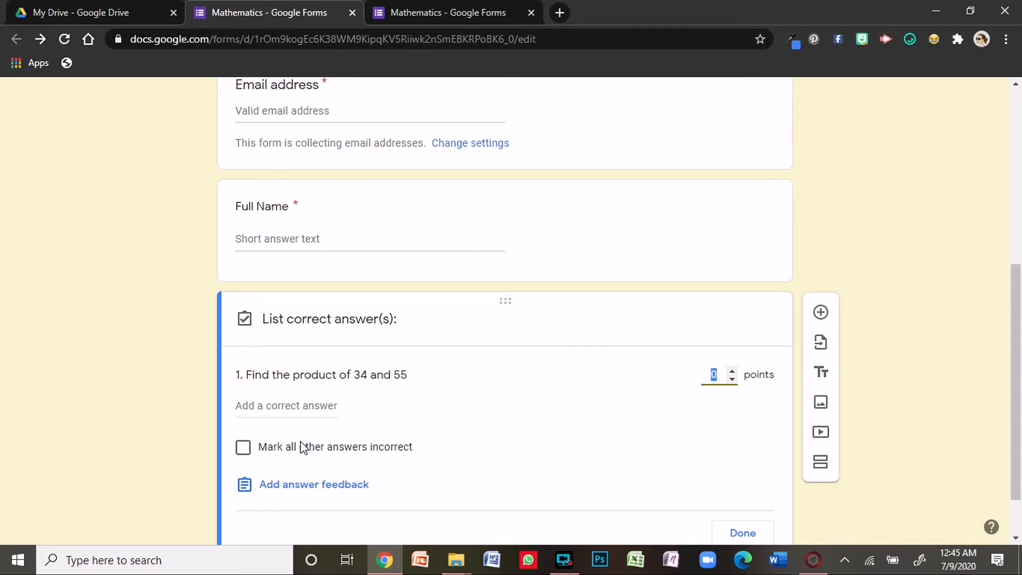
- Set question 1 to 2 points and close its answer key
{"action": "left_click", "coordinate": [733, 371]}
{"action": "left_click", "coordinate": [732, 371]}
{"action": "scroll", "coordinate": [722, 429], "scroll_direction": "down", "scroll_amount": 1}
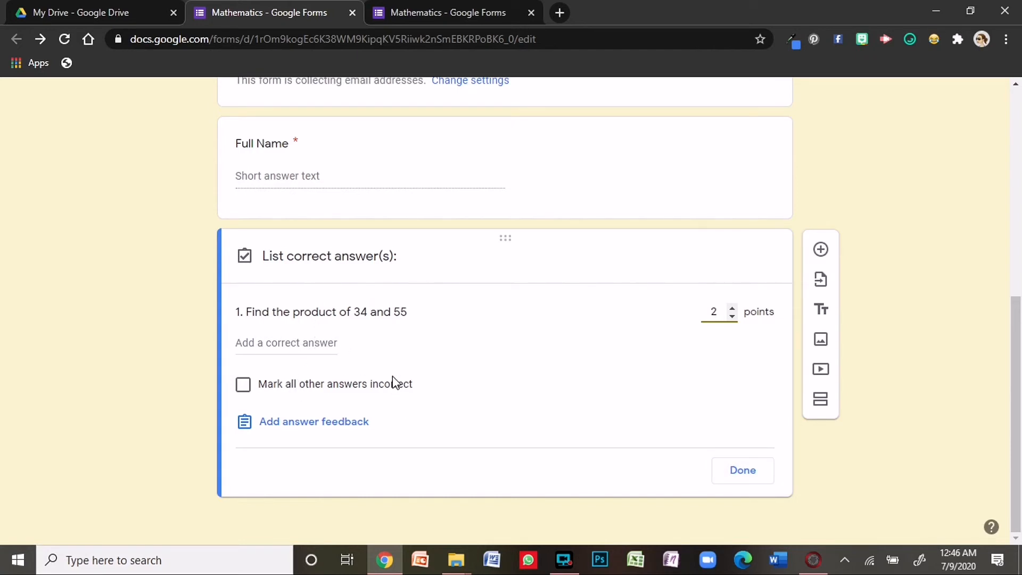
{"action": "left_click", "coordinate": [755, 475]}
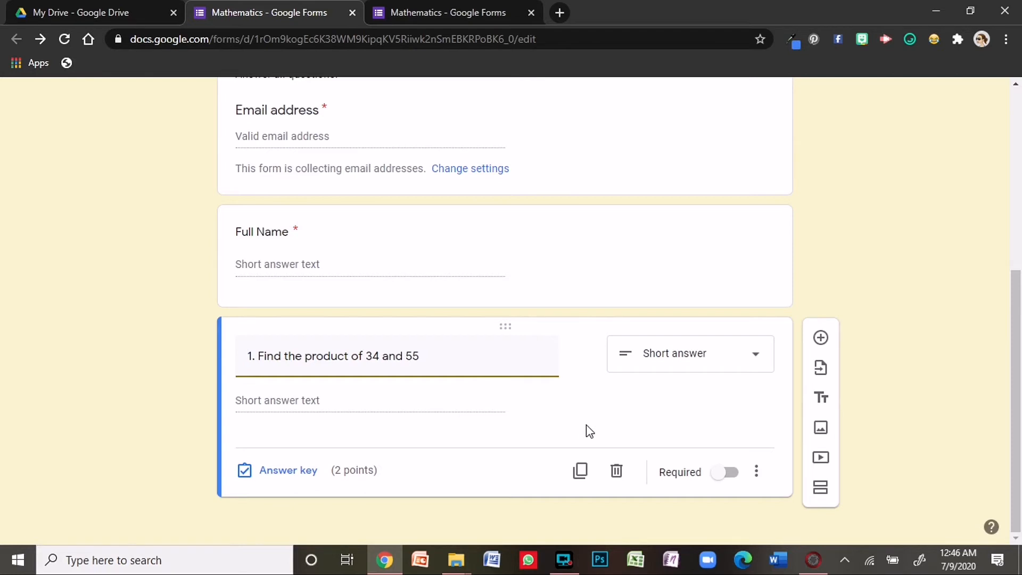
- Add the question '2. Subtract 56 from 897' below question 1
{"action": "left_click", "coordinate": [821, 338]}
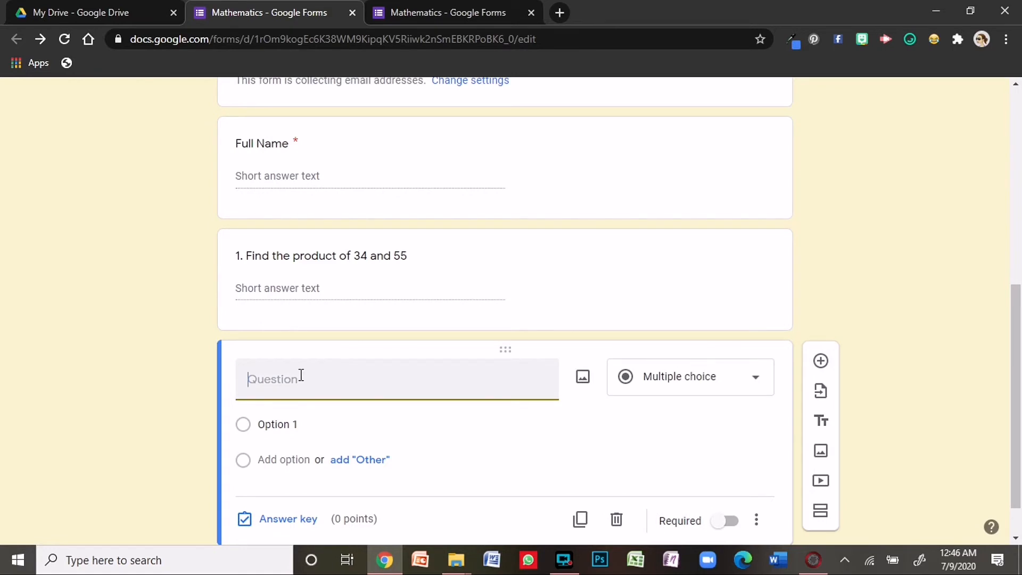
{"action": "type", "text": "2. Sub"}
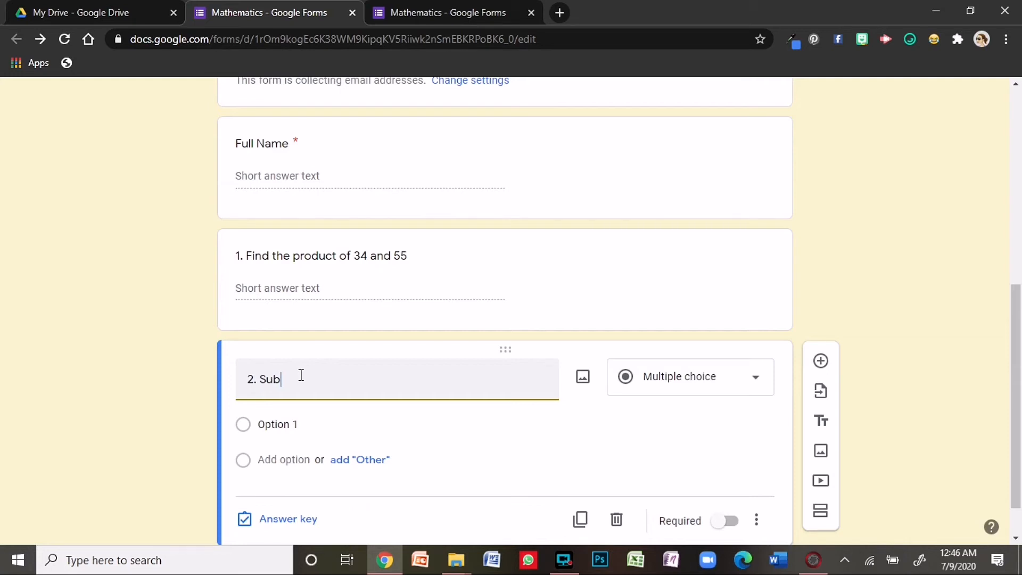
{"action": "type", "text": "tract 5"}
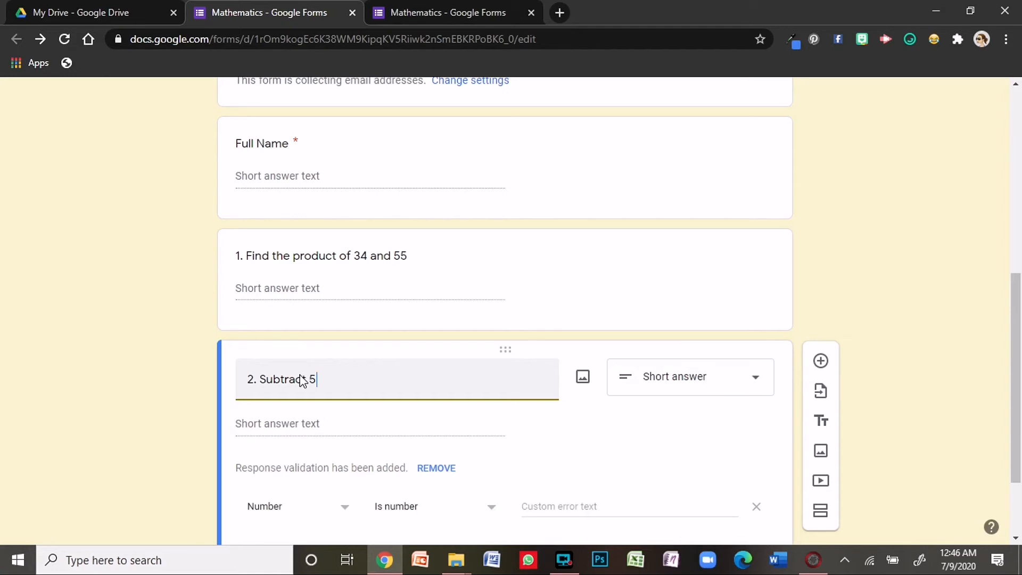
{"action": "type", "text": "6 from 897"}
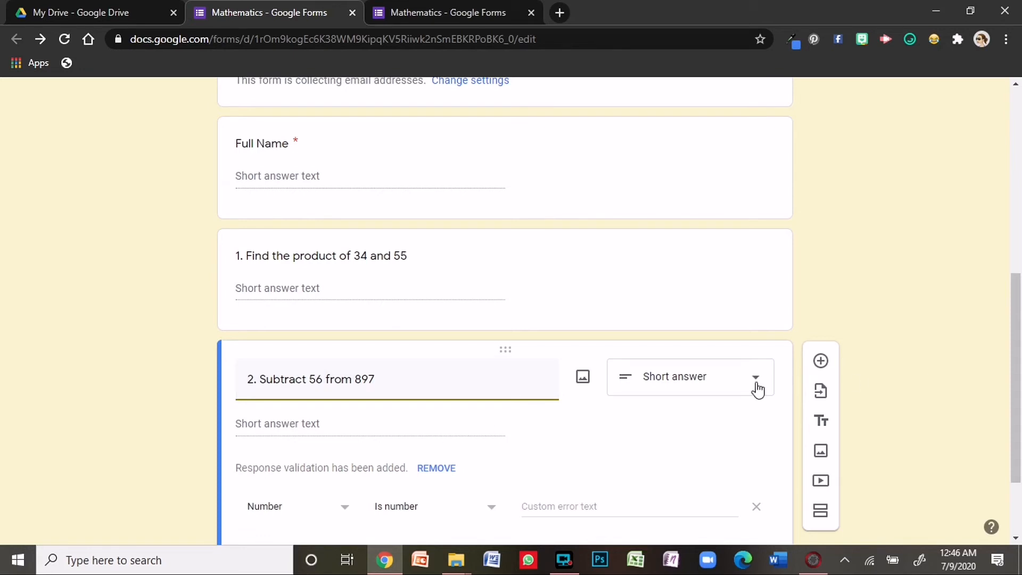
{"action": "scroll", "coordinate": [312, 414], "scroll_direction": "down", "scroll_amount": 2}
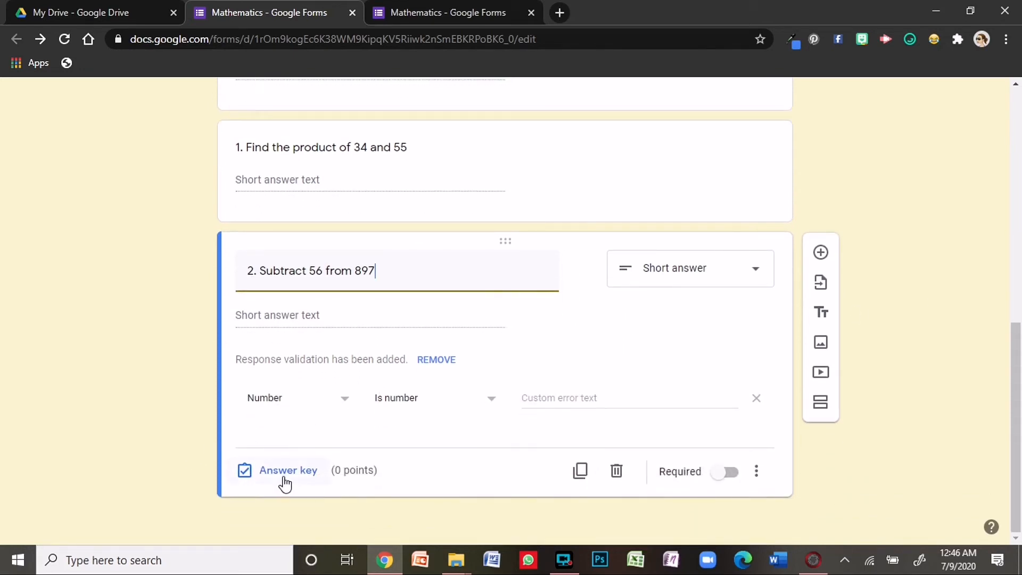
- Remove question 2's response validation and make it worth 2 points
{"action": "left_click", "coordinate": [761, 398]}
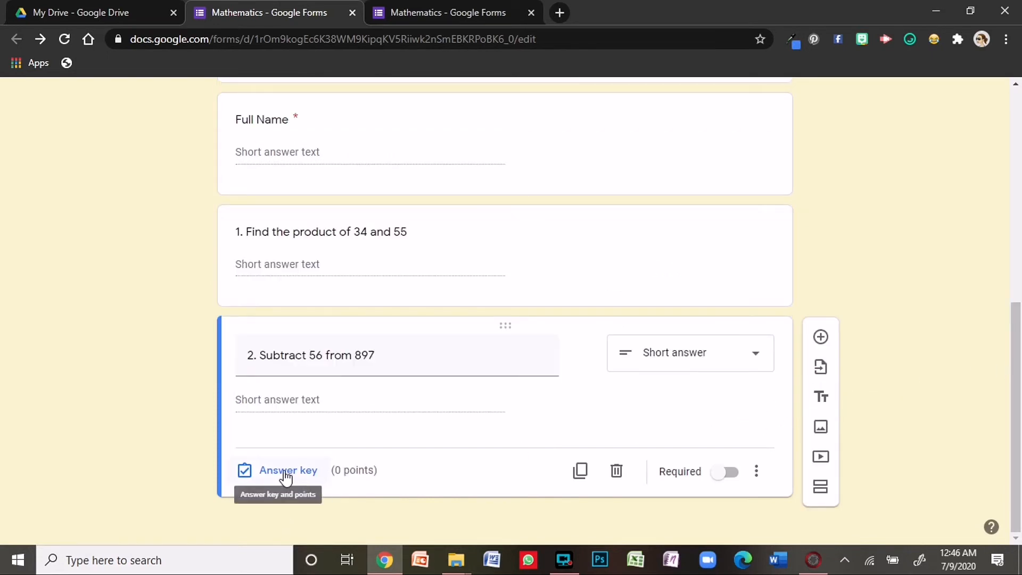
{"action": "left_click", "coordinate": [292, 481]}
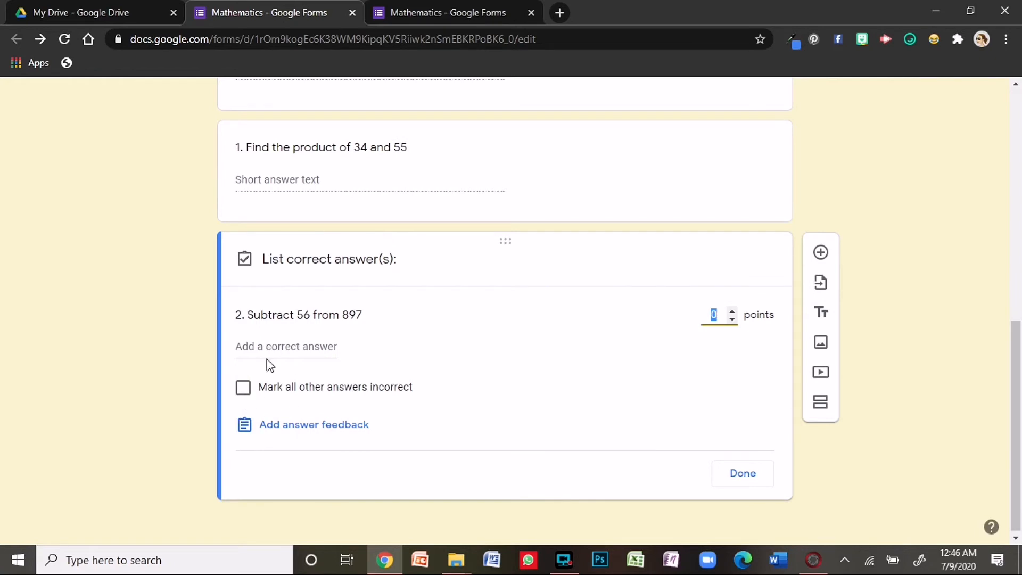
{"action": "left_click", "coordinate": [733, 313]}
{"action": "left_click", "coordinate": [732, 313]}
{"action": "left_click", "coordinate": [746, 474]}
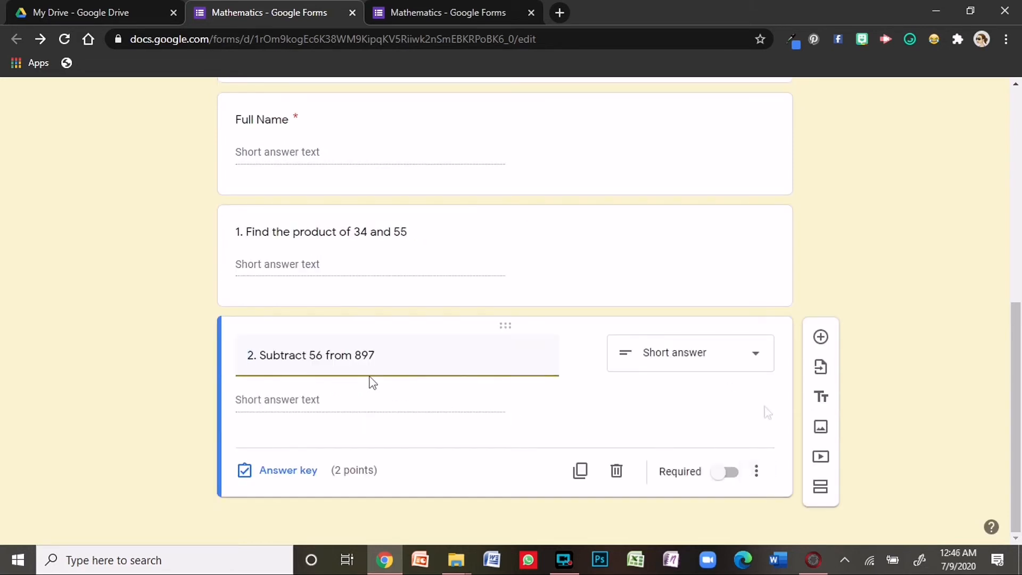
- Add a new question titled '3. Find the product of 354 and 32.' below question 2
{"action": "left_click", "coordinate": [821, 337]}
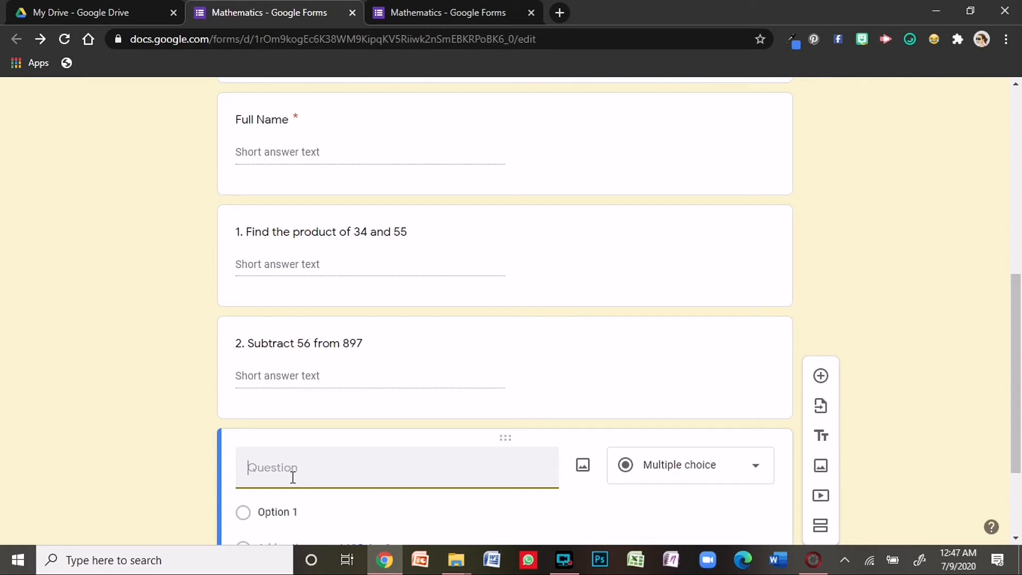
{"action": "type", "text": "3. Fib"}
{"action": "type", "text": "d the product of 3"}
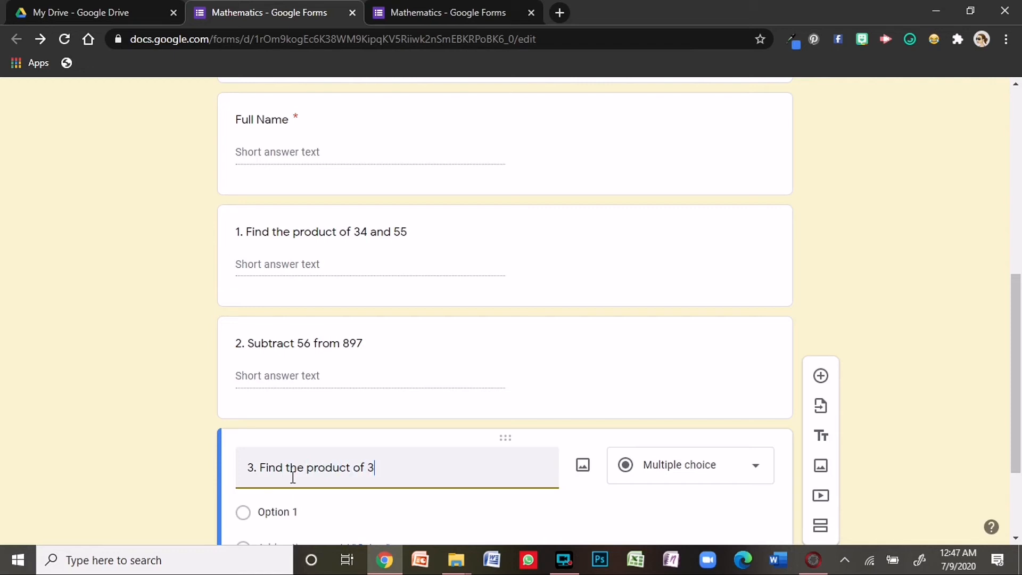
{"action": "type", "text": "54 an"}
{"action": "key", "text": "BackSpace"}
{"action": "type", "text": "d 32."}
{"action": "scroll", "coordinate": [293, 478], "scroll_direction": "down", "scroll_amount": 3}
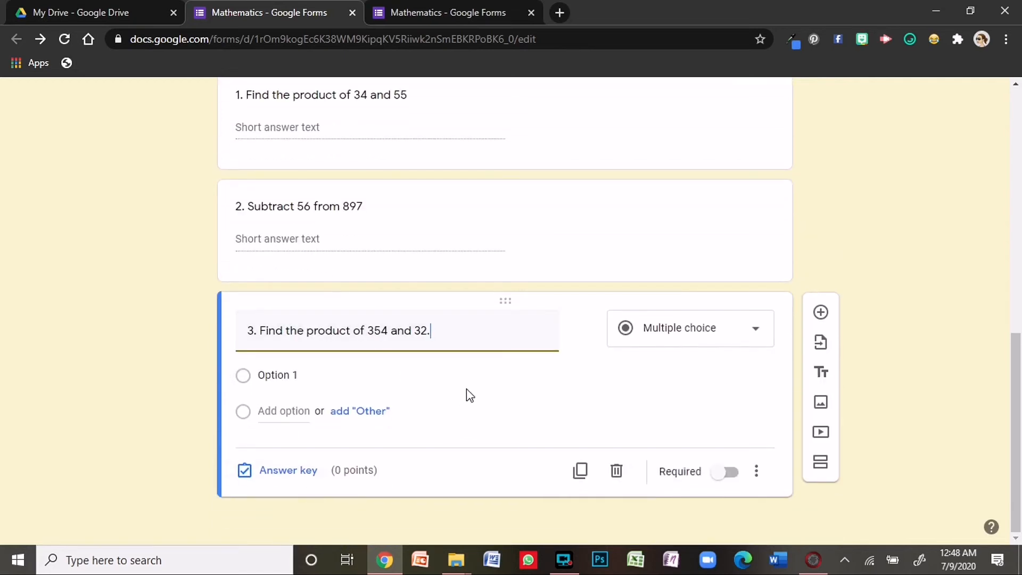
- Make question 3 a File upload question allowing at most 1 file of up to 10 MB
{"action": "left_click", "coordinate": [754, 334]}
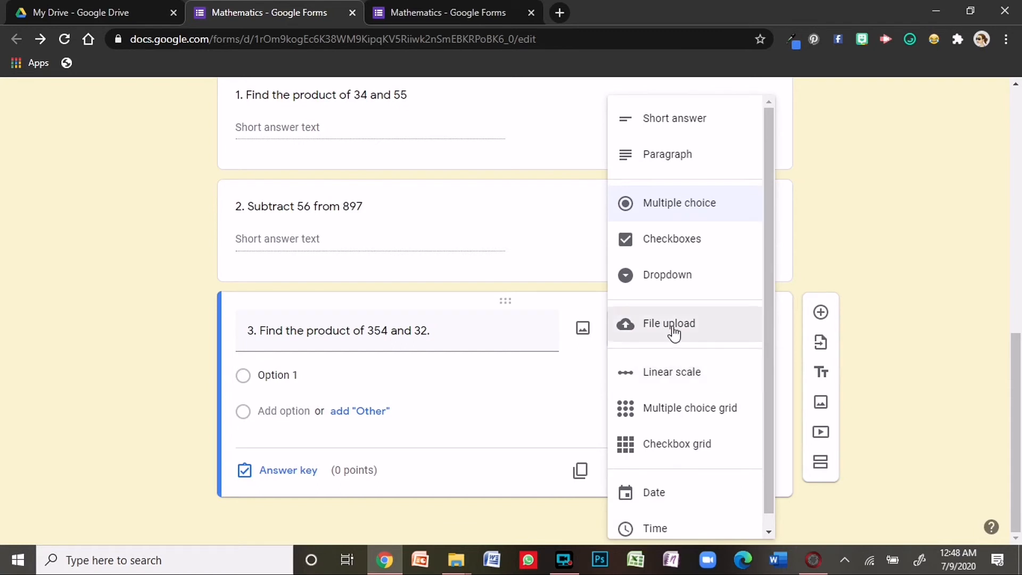
{"action": "left_click", "coordinate": [673, 334]}
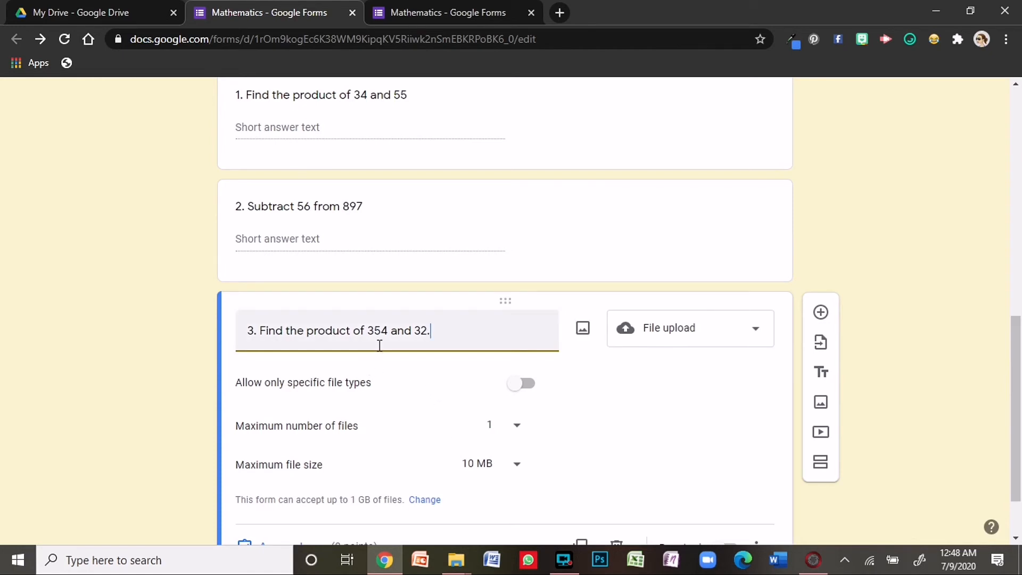
{"action": "scroll", "coordinate": [380, 345], "scroll_direction": "down", "scroll_amount": 2}
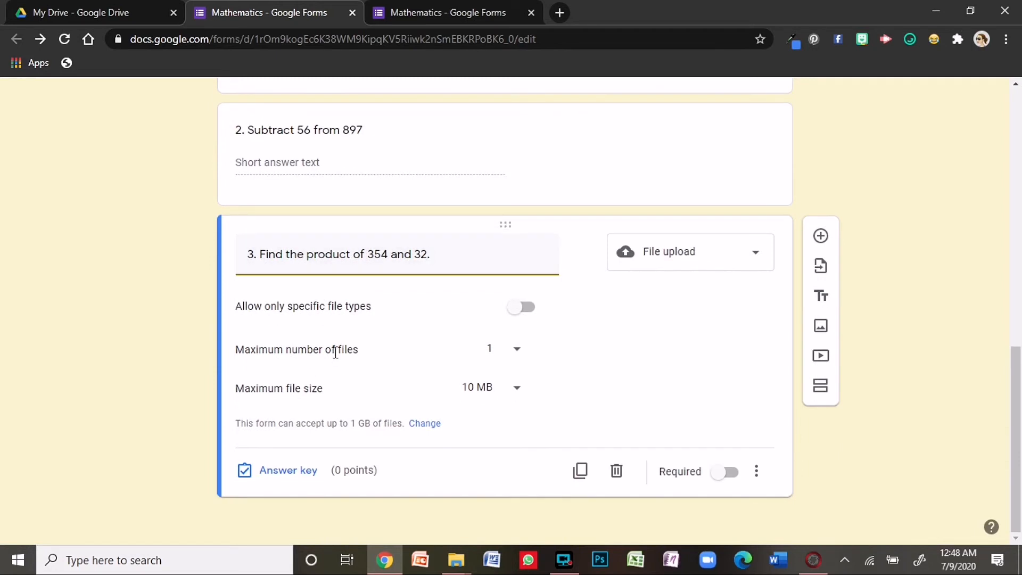
{"action": "left_click", "coordinate": [517, 362]}
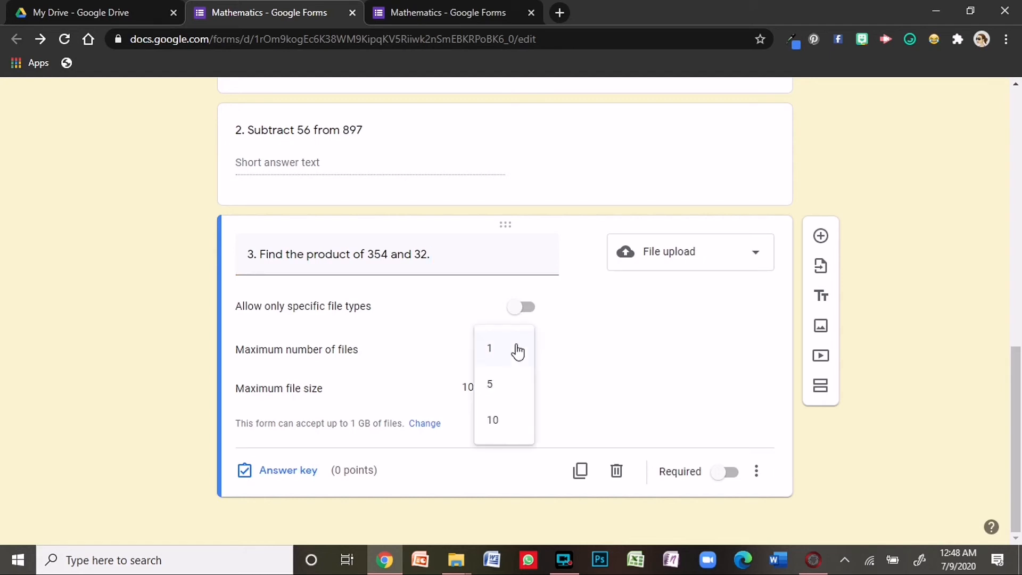
{"action": "left_click", "coordinate": [554, 404]}
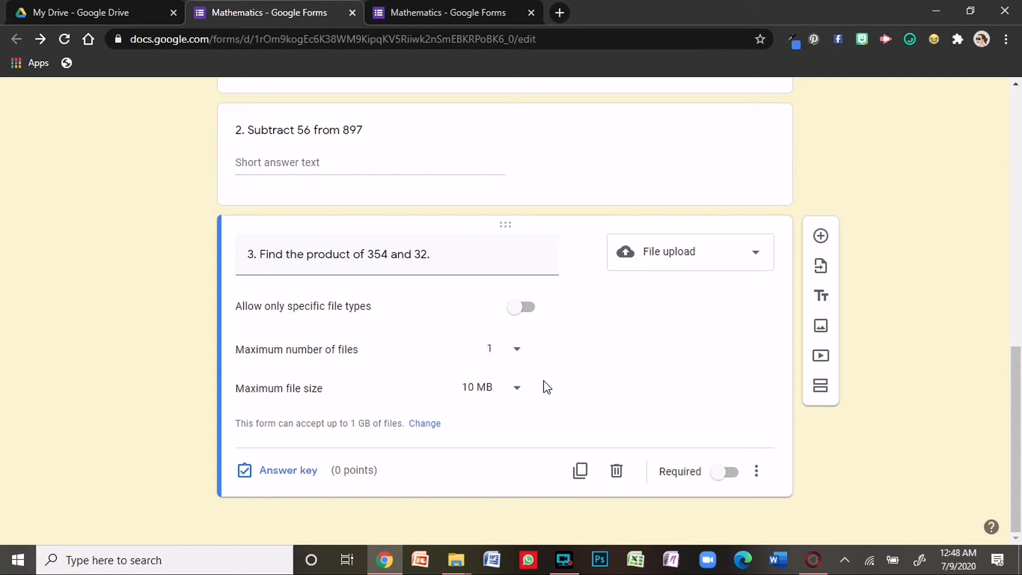
{"action": "left_click", "coordinate": [515, 394]}
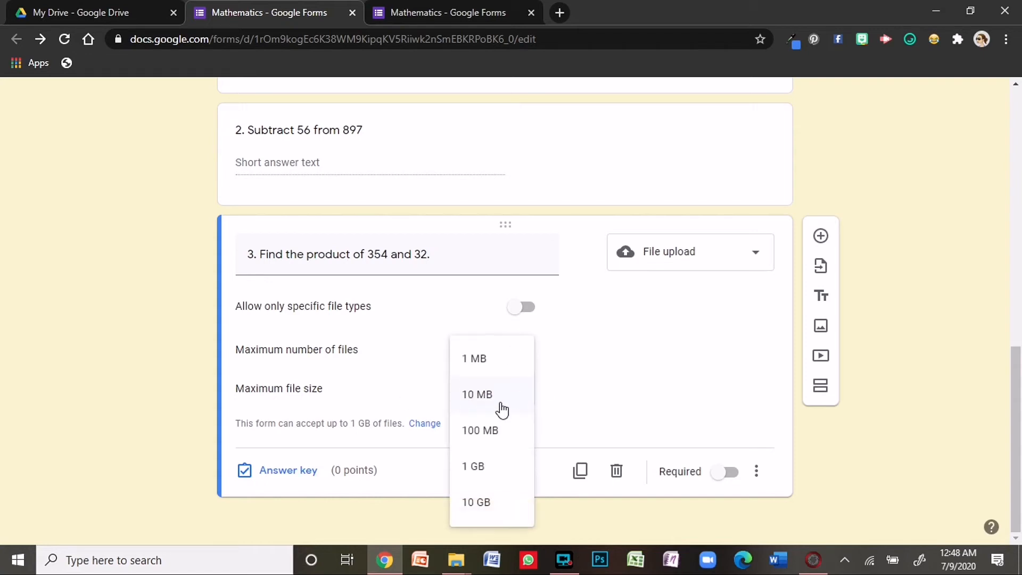
{"action": "left_click", "coordinate": [596, 414]}
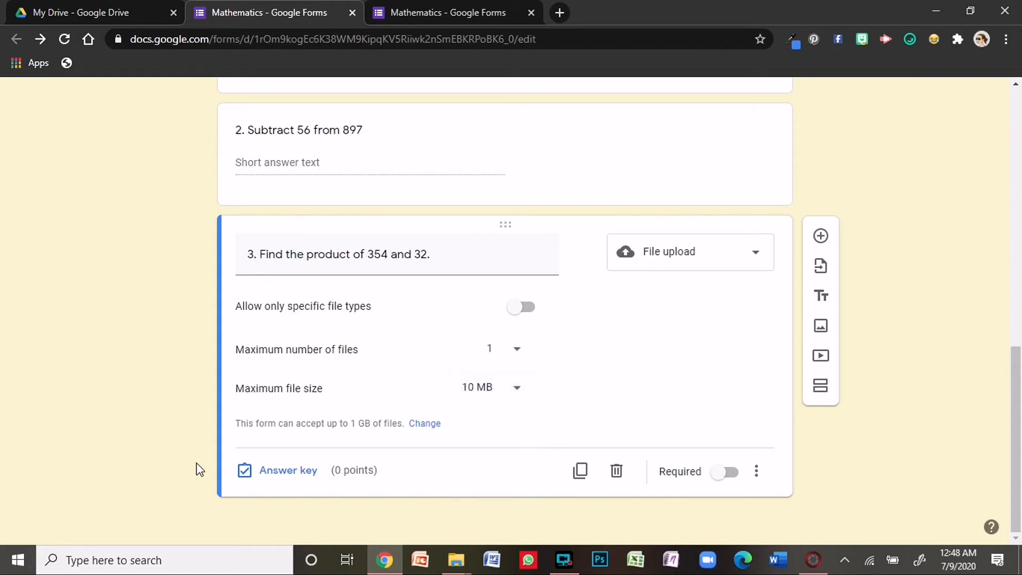
- Make question 3 worth 3 points and required
{"action": "left_click", "coordinate": [290, 477]}
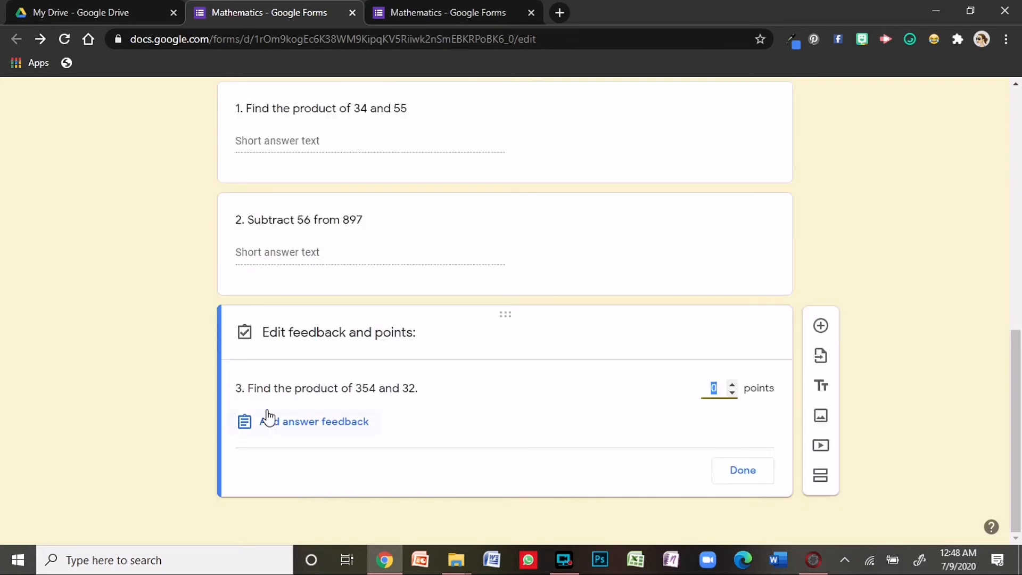
{"action": "left_click", "coordinate": [731, 383]}
{"action": "left_click", "coordinate": [743, 471]}
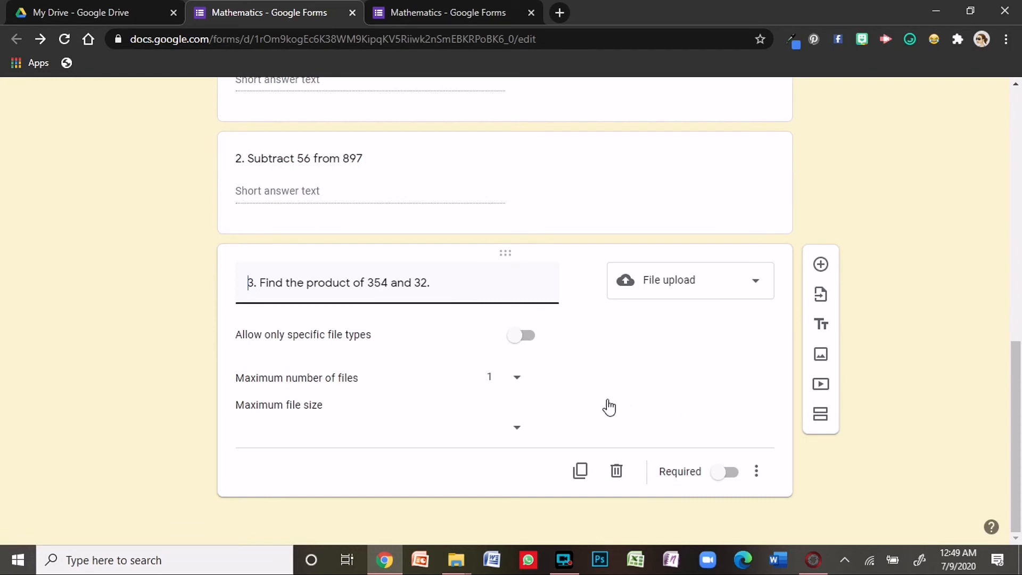
{"action": "left_click", "coordinate": [728, 479]}
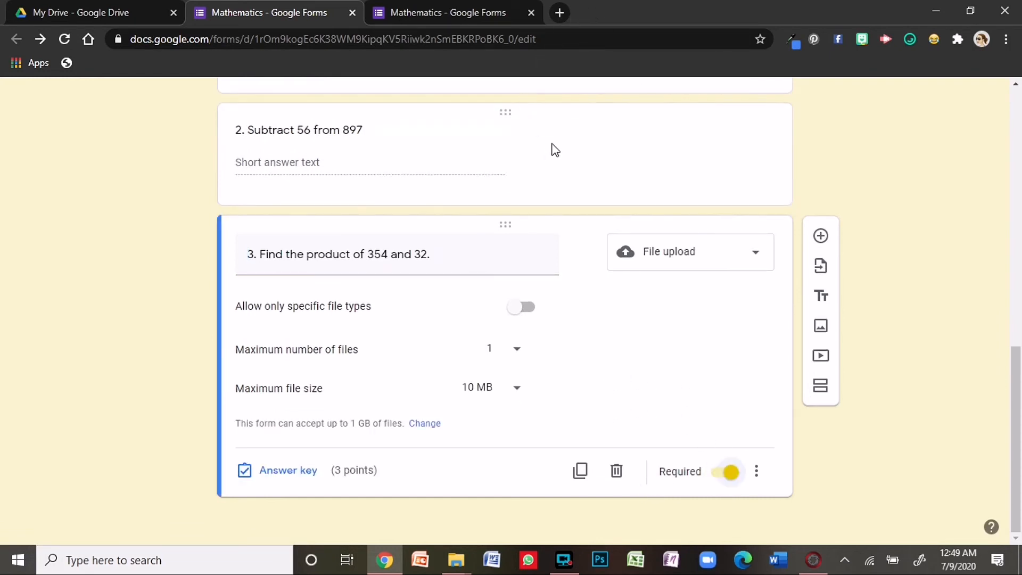
- Make question 1 required too, bringing the quiz total to 7 points
{"action": "left_click", "coordinate": [617, 167]}
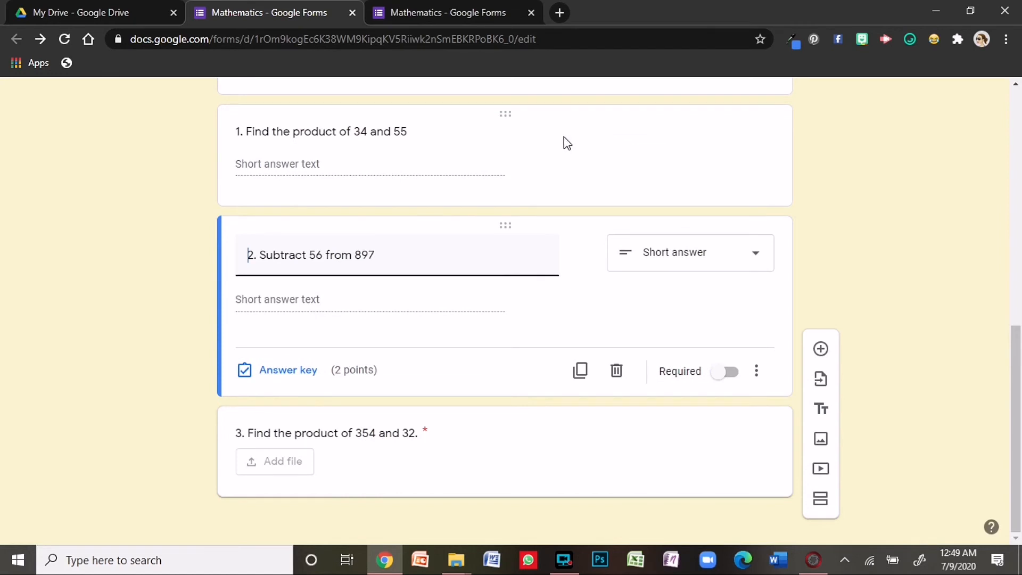
{"action": "left_click", "coordinate": [513, 116]}
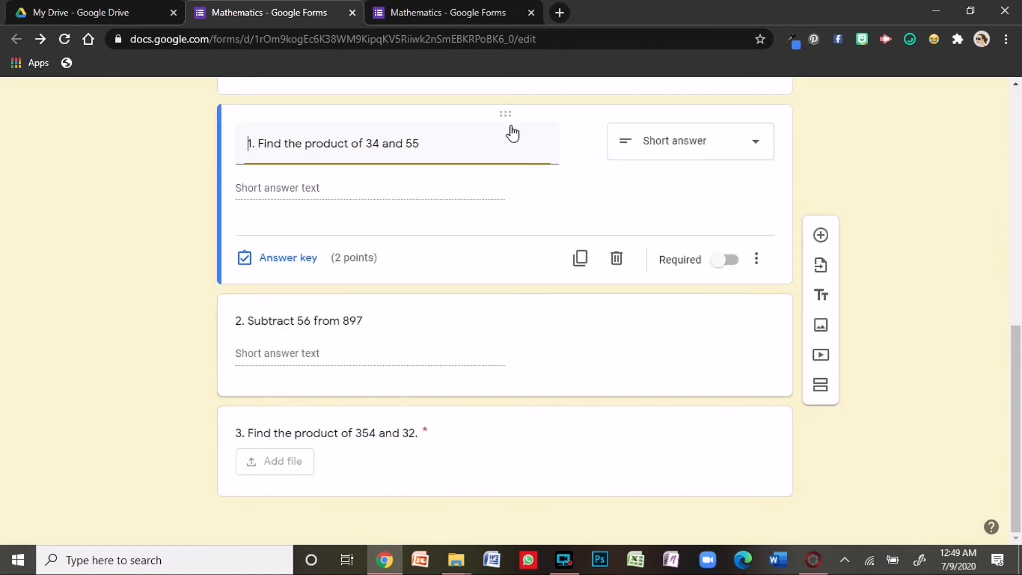
{"action": "left_click", "coordinate": [717, 268]}
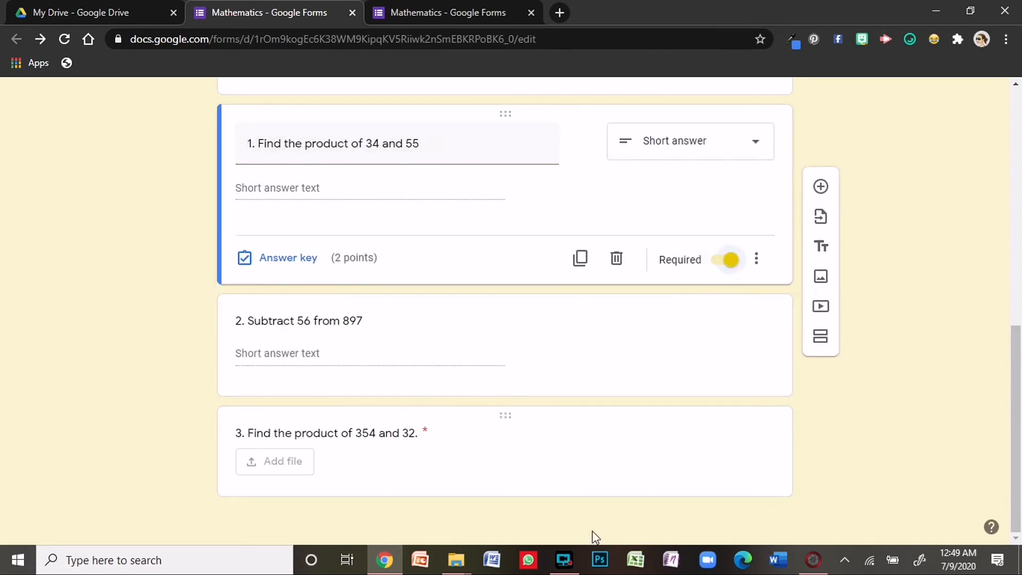
{"action": "left_click", "coordinate": [575, 468]}
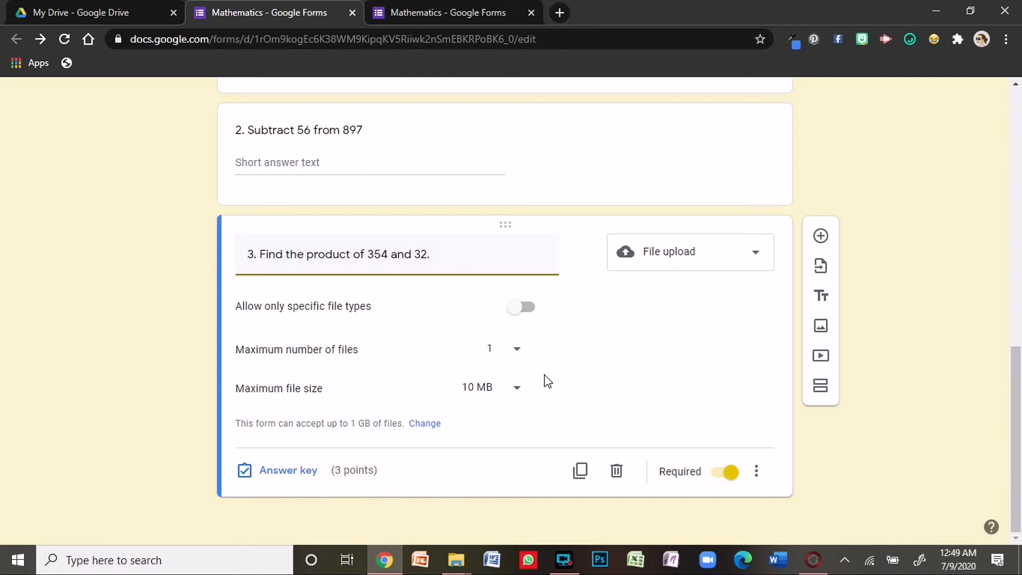
{"action": "scroll", "coordinate": [547, 380], "scroll_direction": "up", "scroll_amount": 3}
{"action": "scroll", "coordinate": [512, 368], "scroll_direction": "down", "scroll_amount": 3}
{"action": "scroll", "coordinate": [510, 377], "scroll_direction": "up", "scroll_amount": 10}
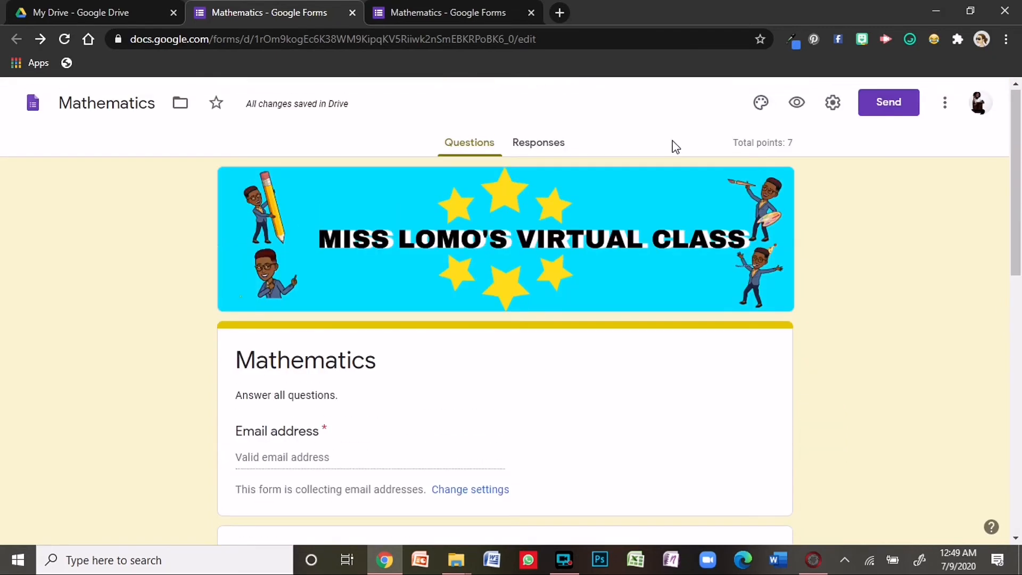
{"action": "left_click", "coordinate": [797, 105]}
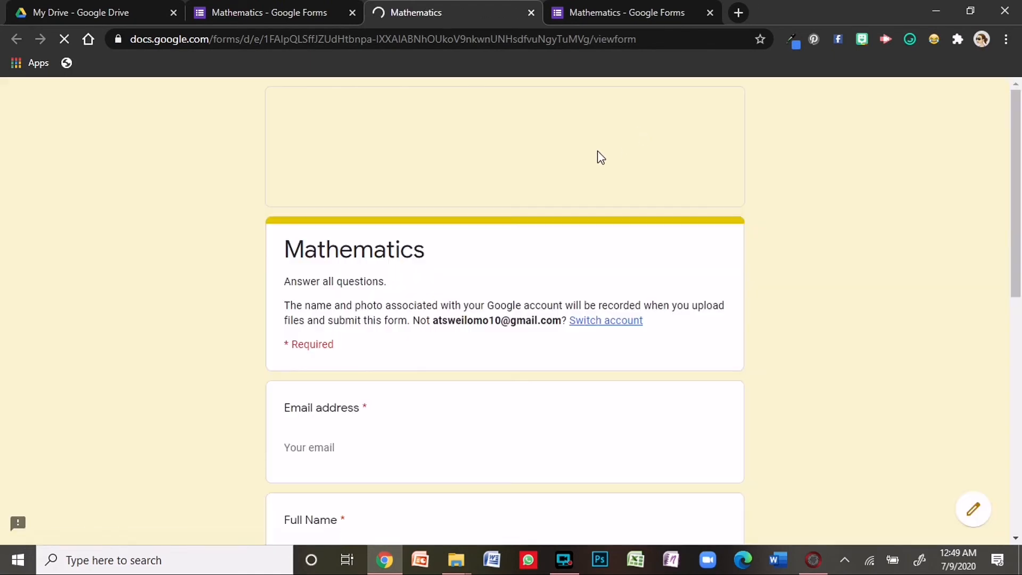
{"action": "scroll", "coordinate": [512, 216], "scroll_direction": "down", "scroll_amount": 8}
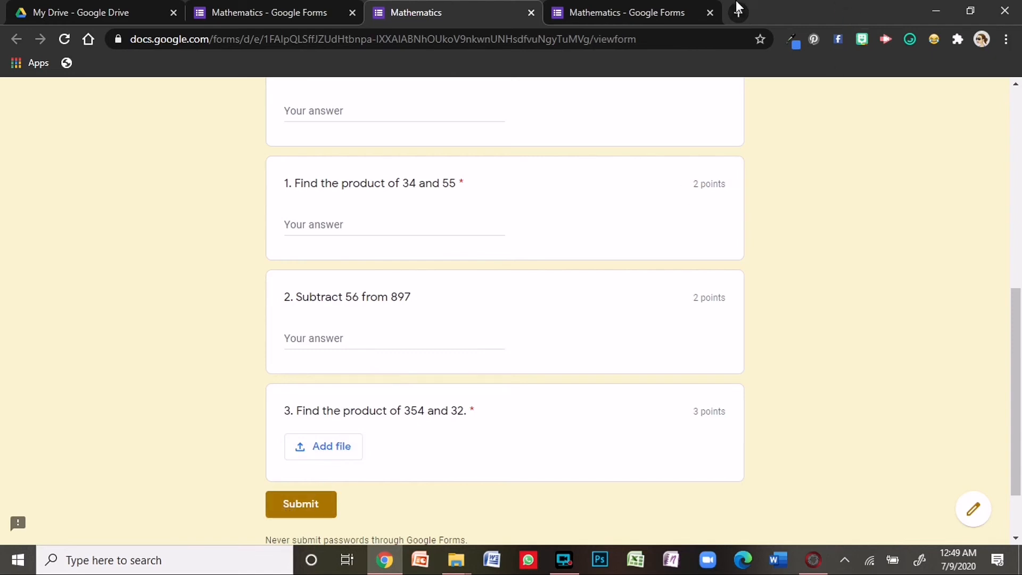
{"action": "left_click", "coordinate": [532, 12]}
- Back in the editor, keep question 1 'Find the product of 34 and 55' as Short answer
{"action": "left_click", "coordinate": [275, 12]}
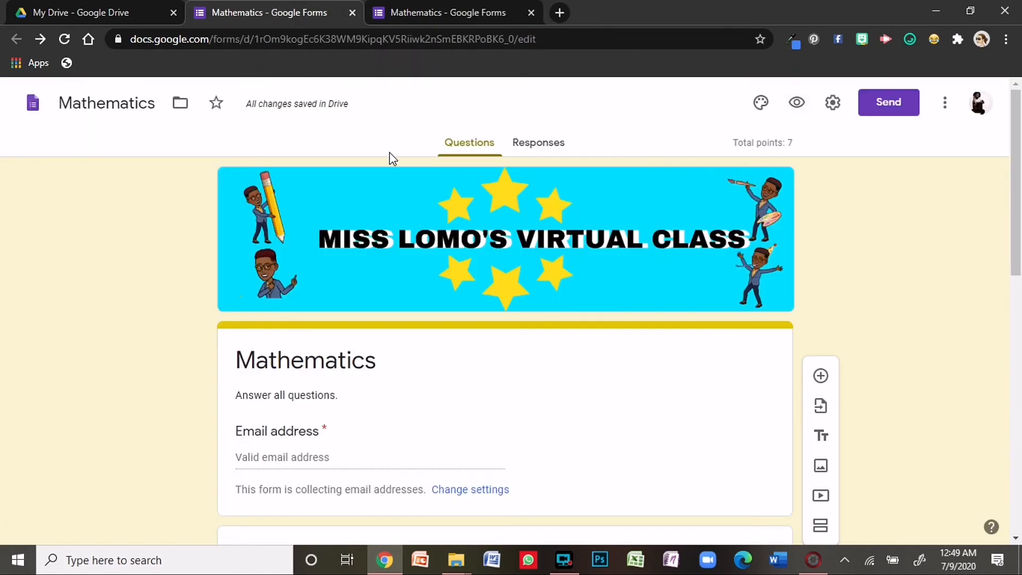
{"action": "scroll", "coordinate": [396, 167], "scroll_direction": "down", "scroll_amount": 5}
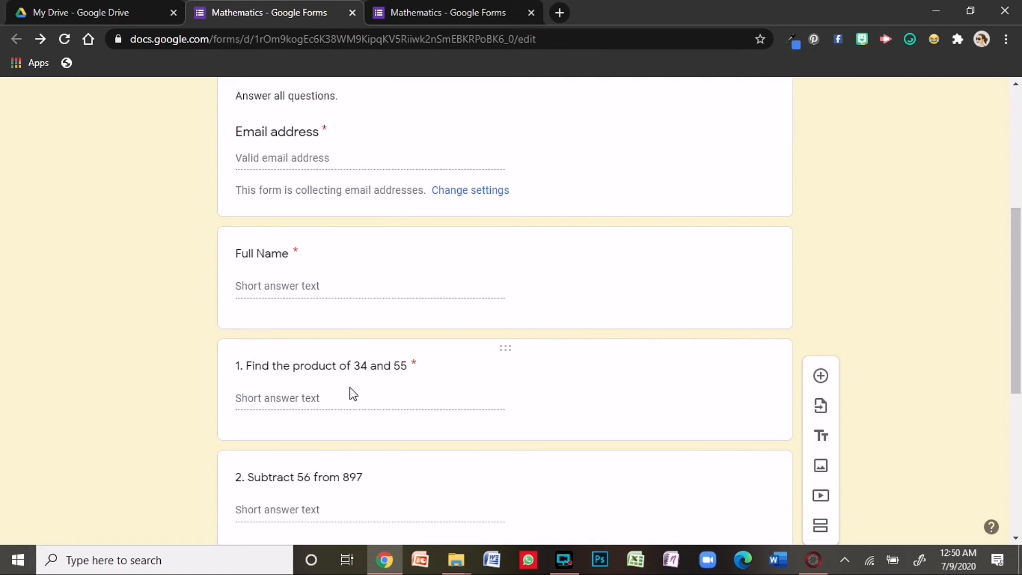
{"action": "left_click", "coordinate": [302, 368]}
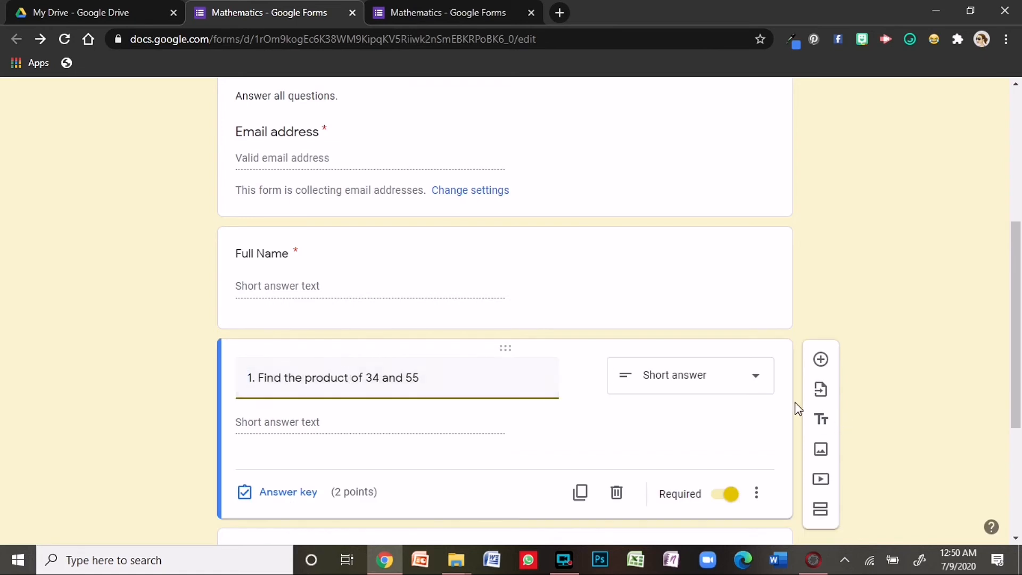
{"action": "left_click", "coordinate": [752, 380]}
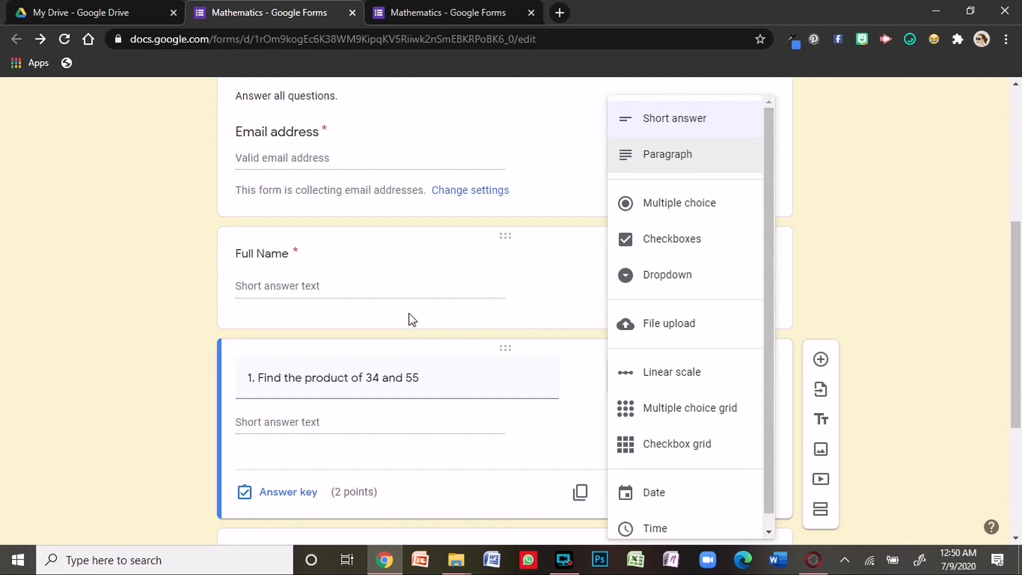
{"action": "left_click", "coordinate": [424, 424]}
{"action": "scroll", "coordinate": [512, 237], "scroll_direction": "down", "scroll_amount": 5}
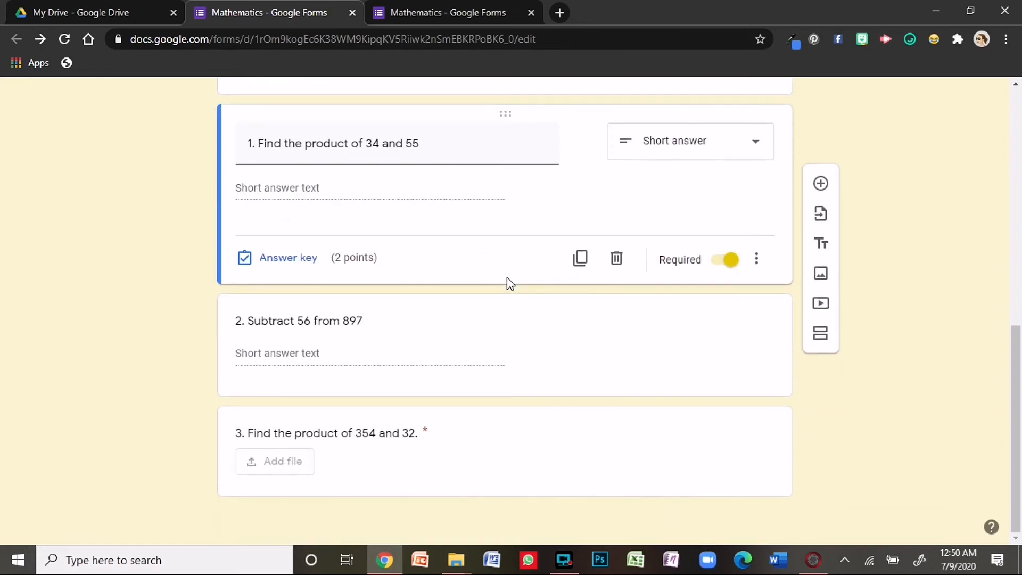
{"action": "scroll", "coordinate": [509, 282], "scroll_direction": "up", "scroll_amount": 10}
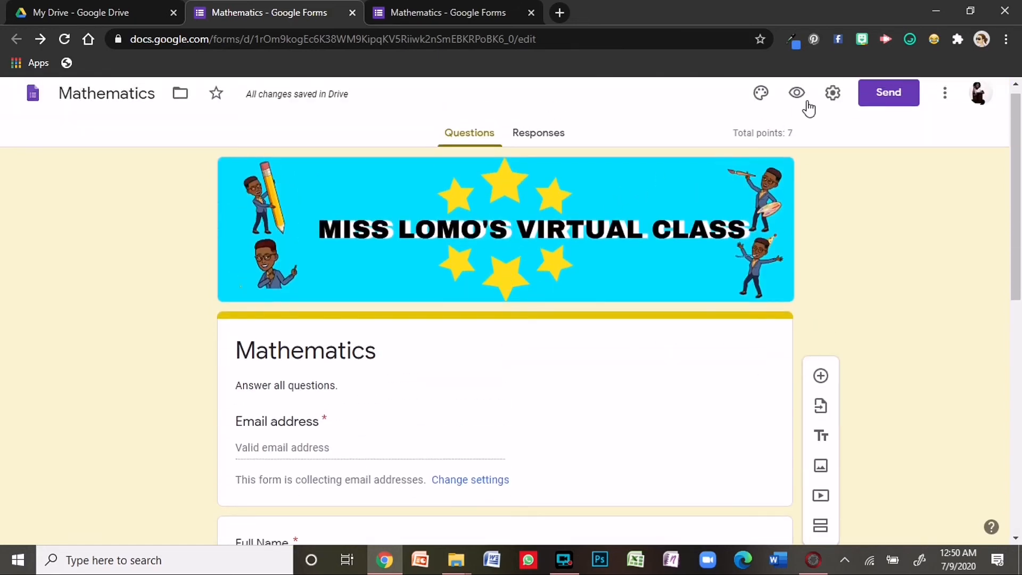
- Send the Mathematics quiz and view its one submitted response in Responses
{"action": "left_click", "coordinate": [894, 95]}
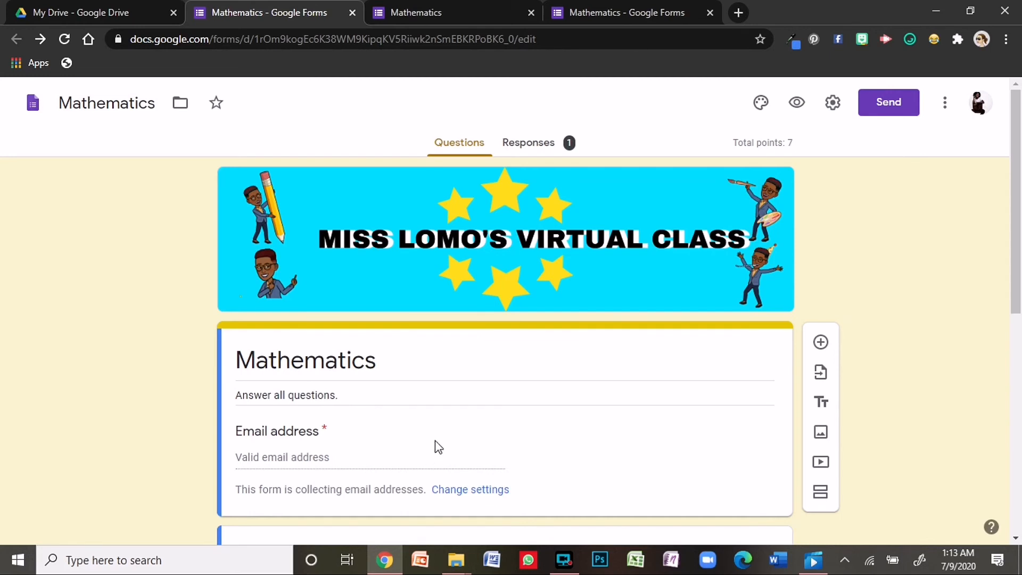
{"action": "left_click", "coordinate": [541, 143]}
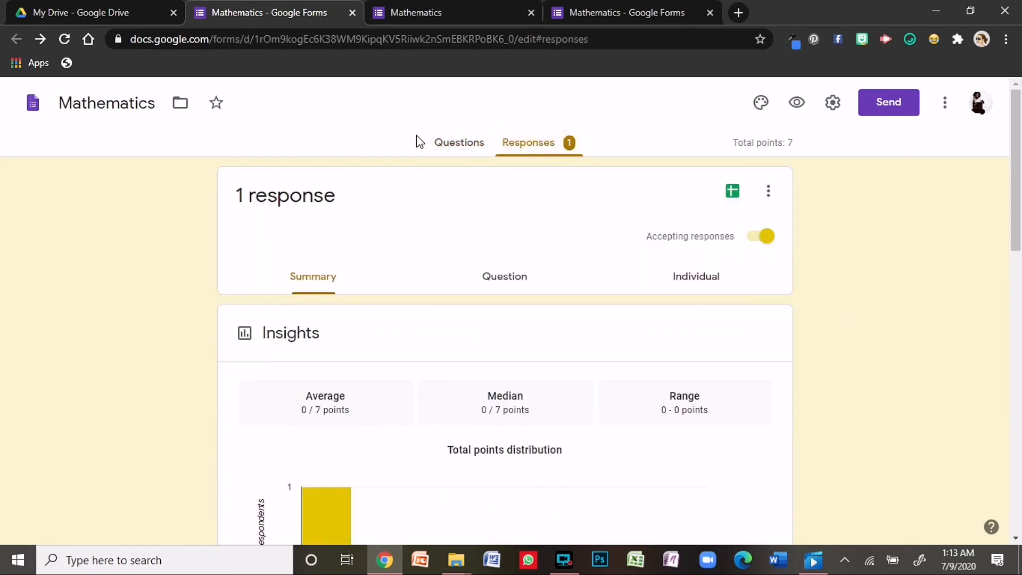
- Review the single response individually: 0 of 7, with 1870 and 841 marked incorrect
{"action": "scroll", "coordinate": [433, 423], "scroll_direction": "down", "scroll_amount": 15}
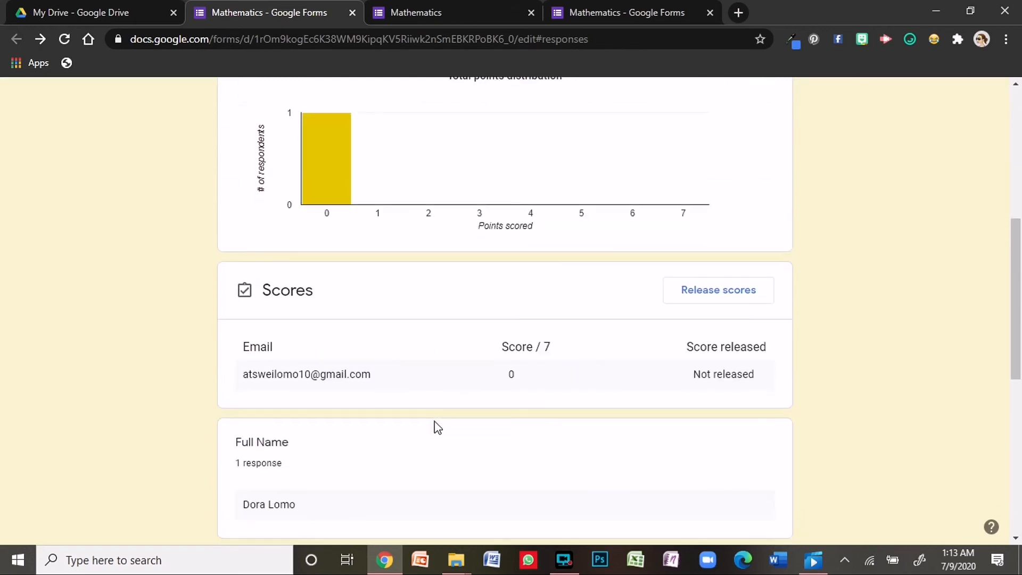
{"action": "scroll", "coordinate": [437, 428], "scroll_direction": "up", "scroll_amount": 15}
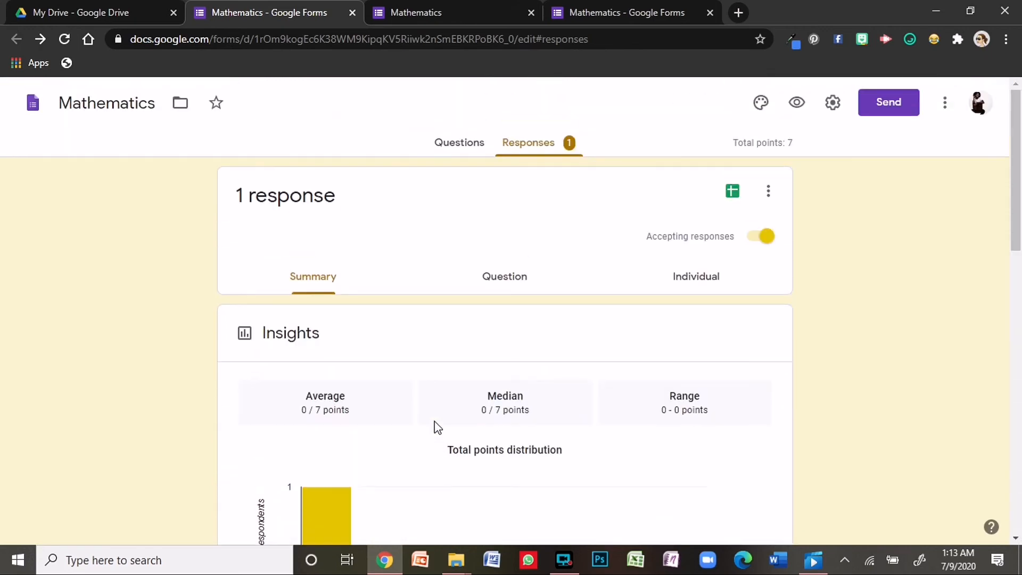
{"action": "left_click", "coordinate": [485, 278]}
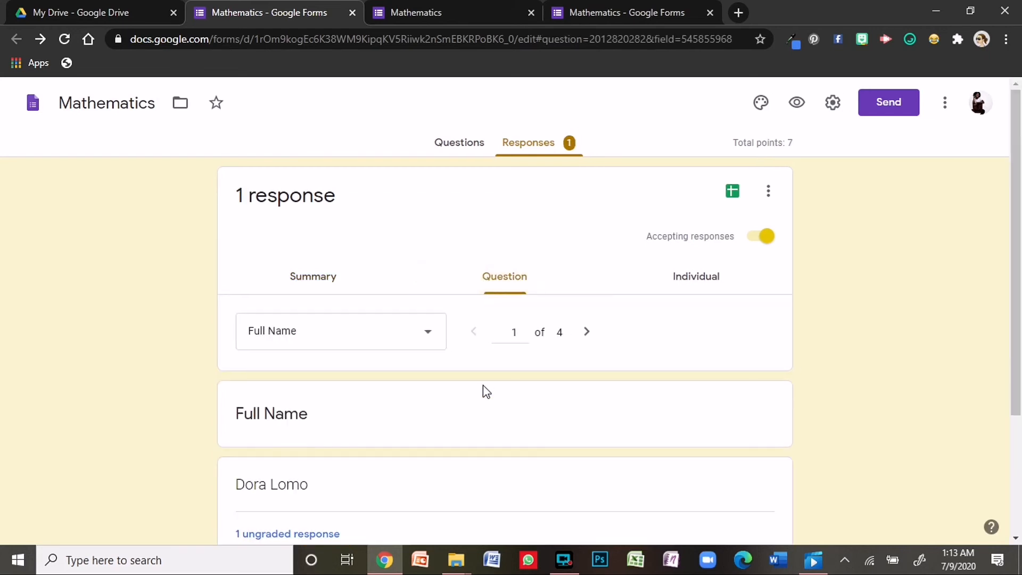
{"action": "left_click", "coordinate": [681, 284]}
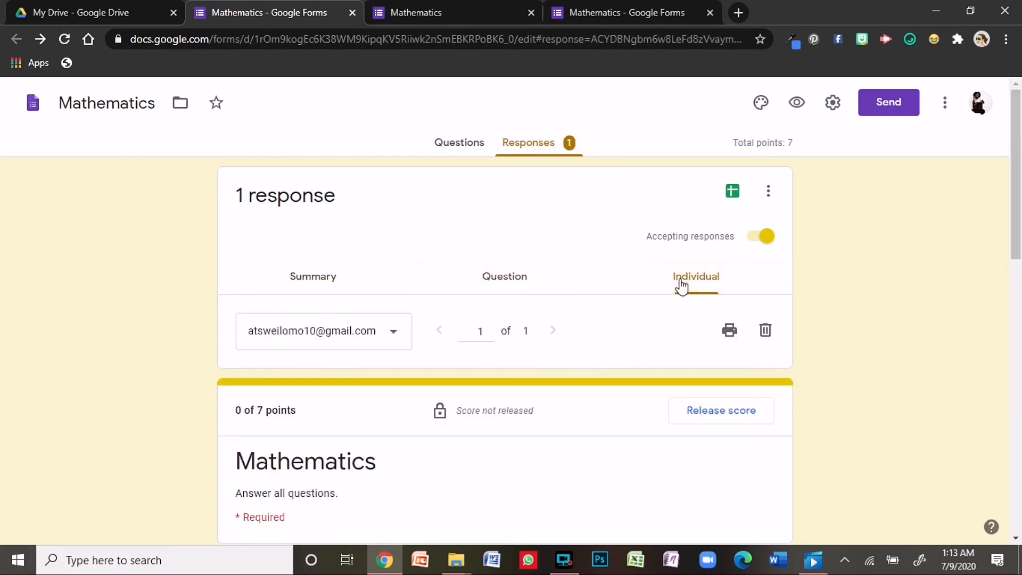
{"action": "scroll", "coordinate": [571, 336], "scroll_direction": "down", "scroll_amount": 6}
{"action": "scroll", "coordinate": [573, 336], "scroll_direction": "up", "scroll_amount": 3}
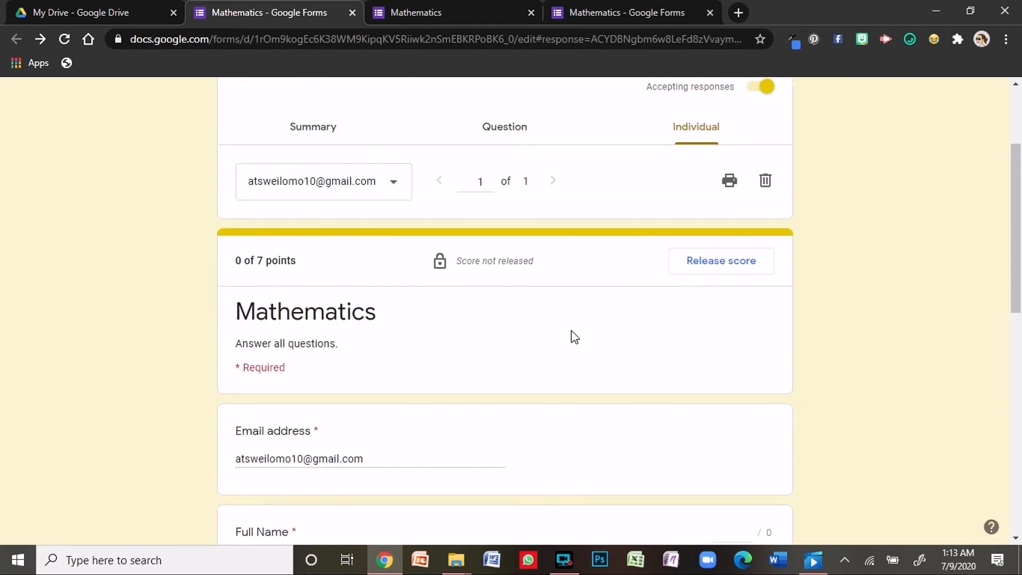
{"action": "scroll", "coordinate": [574, 337], "scroll_direction": "down", "scroll_amount": 8}
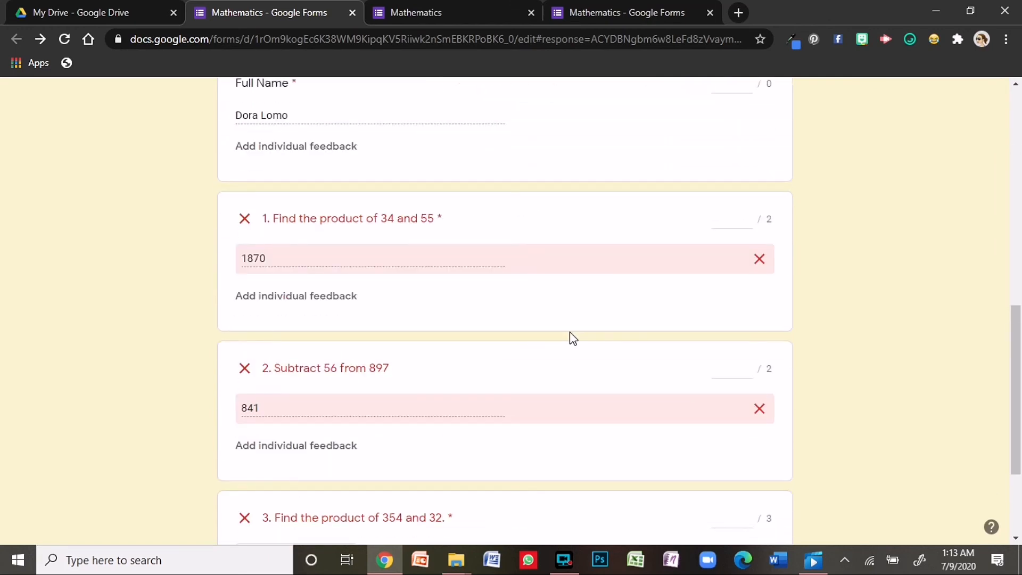
{"action": "scroll", "coordinate": [573, 338], "scroll_direction": "up", "scroll_amount": 10}
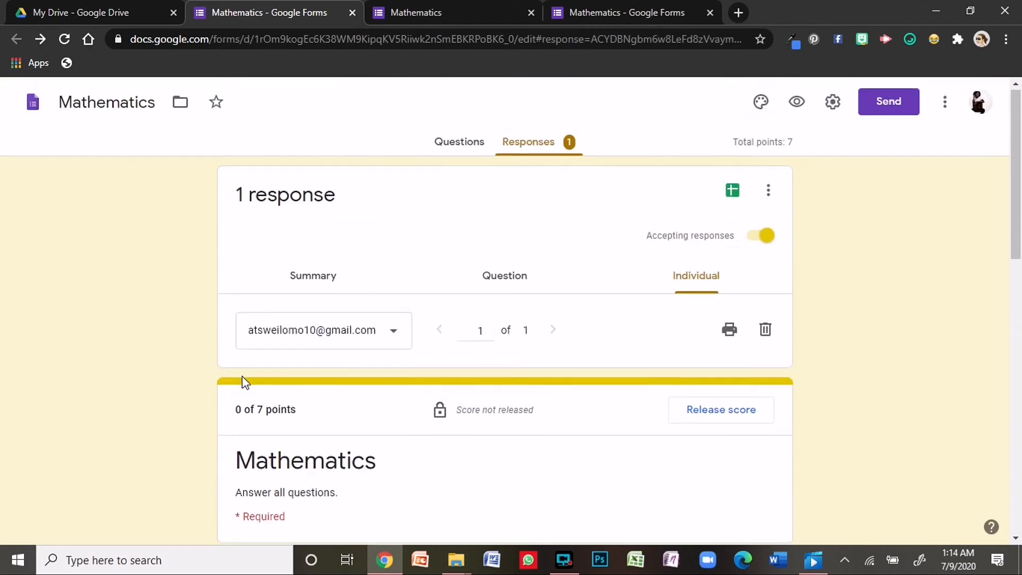
{"action": "scroll", "coordinate": [244, 381], "scroll_direction": "down", "scroll_amount": 9}
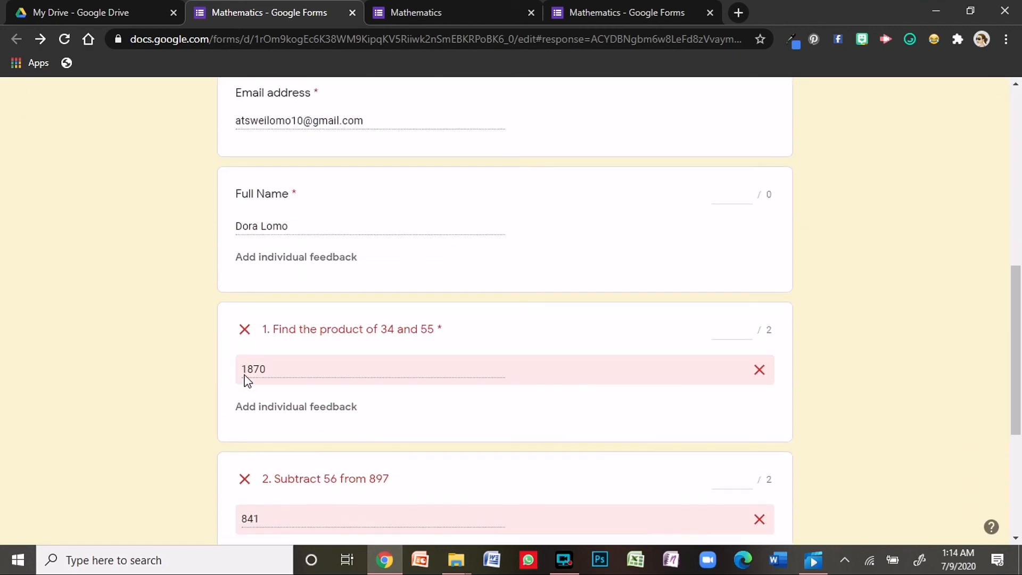
{"action": "scroll", "coordinate": [246, 379], "scroll_direction": "down", "scroll_amount": 2}
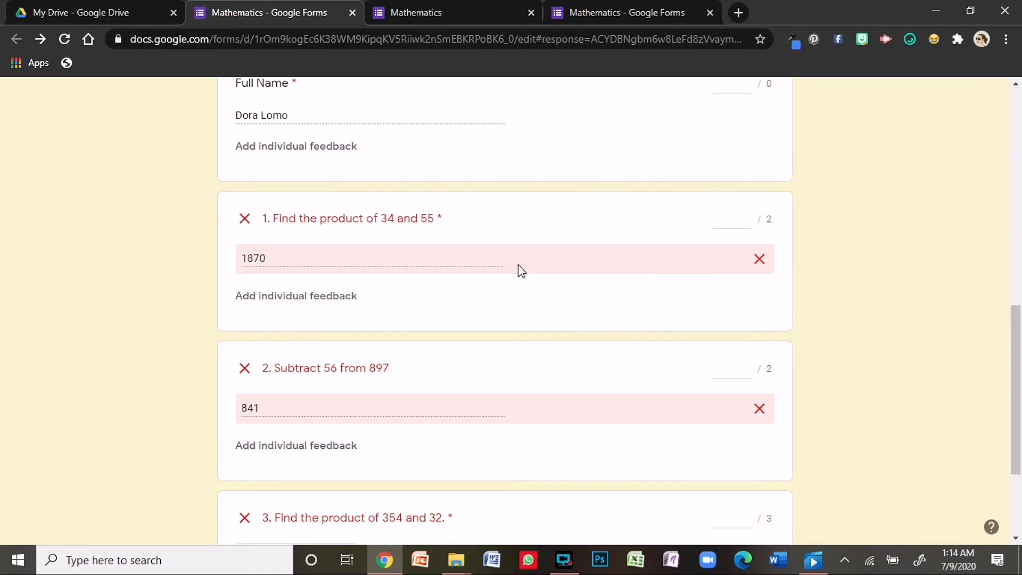
- Score questions 1 and 2 at 2 points each using the score spinners
{"action": "left_click", "coordinate": [749, 220]}
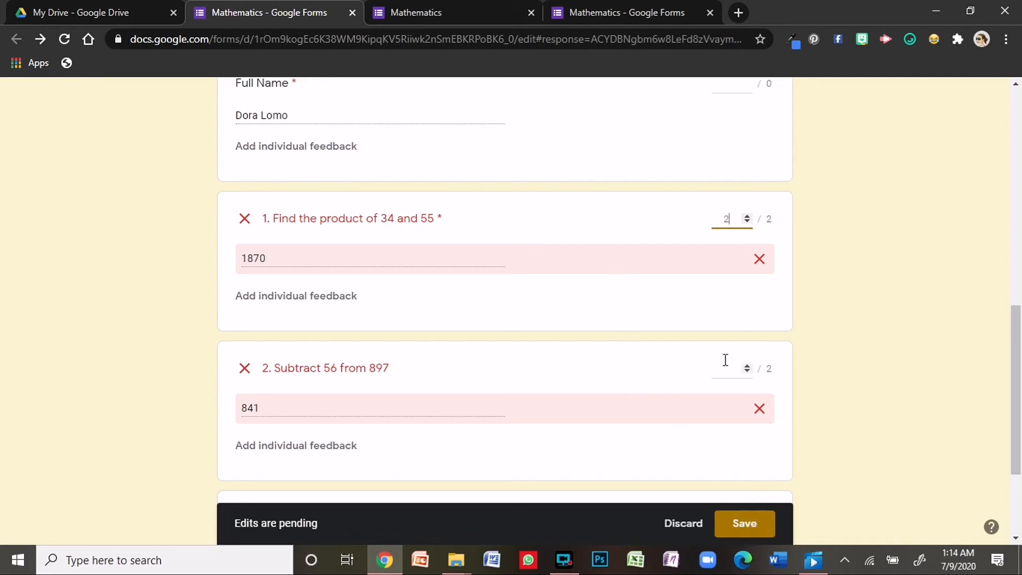
{"action": "left_click", "coordinate": [747, 365]}
{"action": "left_click", "coordinate": [747, 365]}
{"action": "left_click", "coordinate": [747, 366]}
- Check question 3's uploaded answer file, then score question 3 at 3 points
{"action": "scroll", "coordinate": [698, 411], "scroll_direction": "down", "scroll_amount": 3}
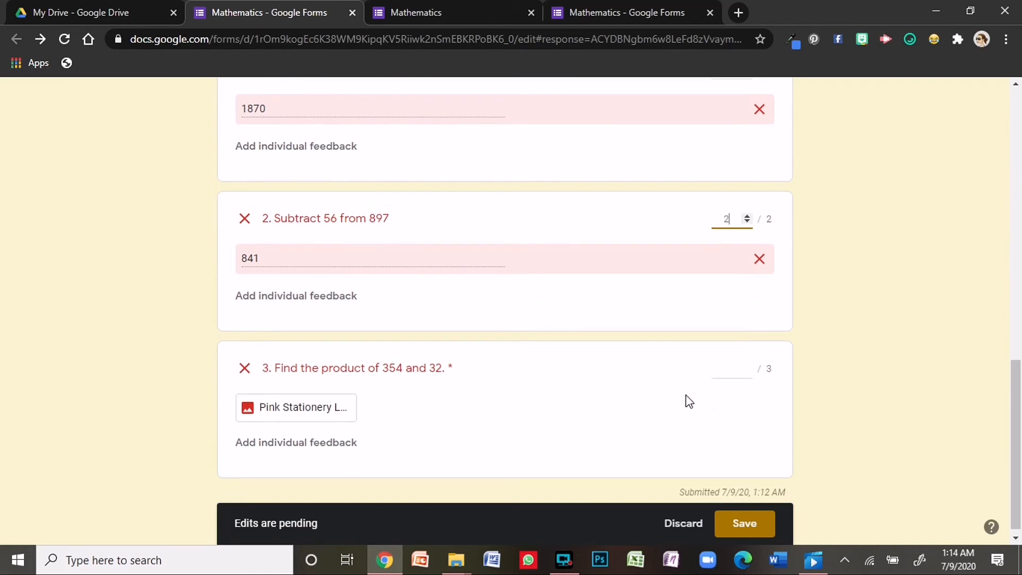
{"action": "left_click", "coordinate": [307, 403]}
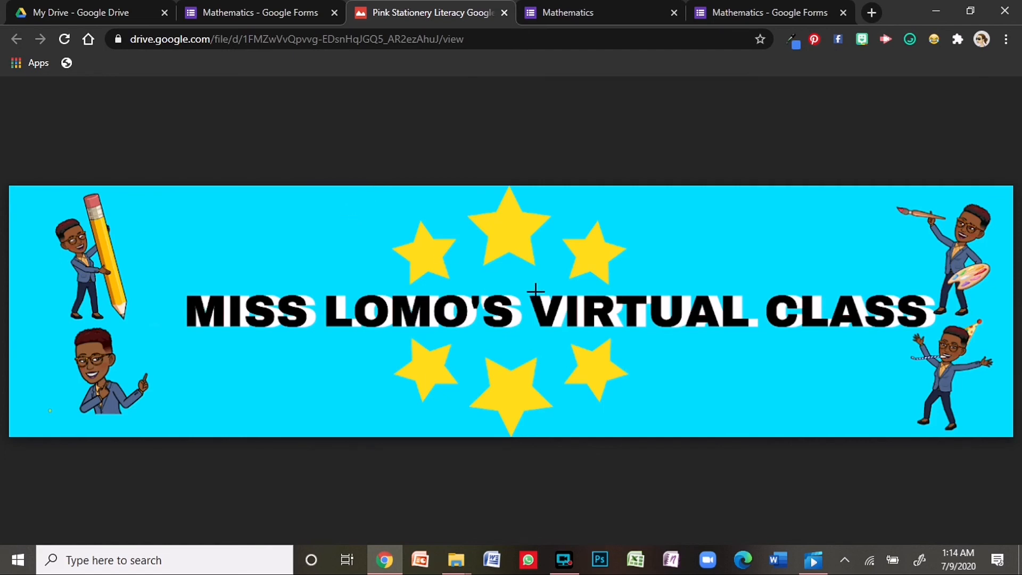
{"action": "left_click", "coordinate": [248, 12]}
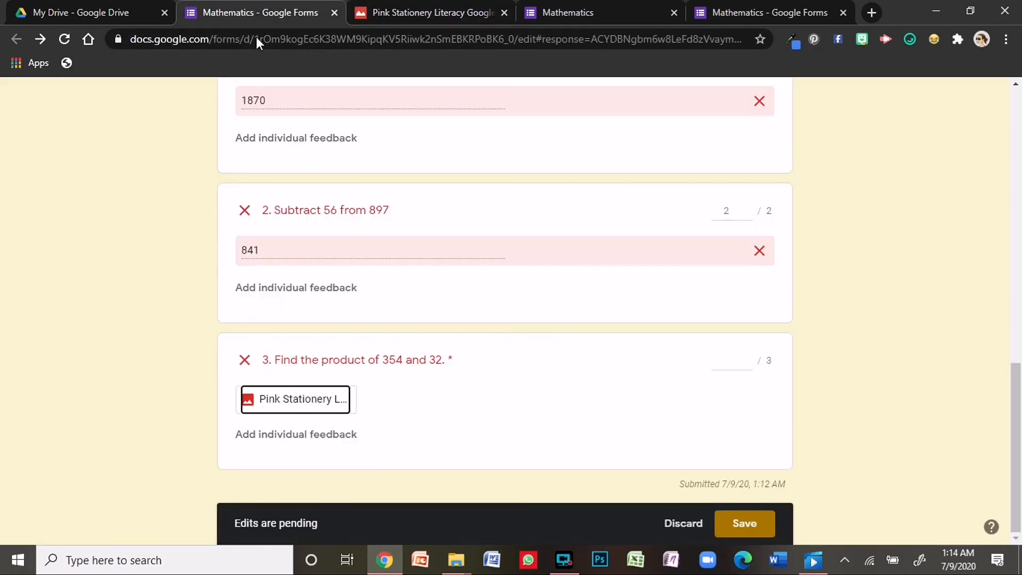
{"action": "left_click", "coordinate": [746, 359]}
{"action": "type", "text": "2"}
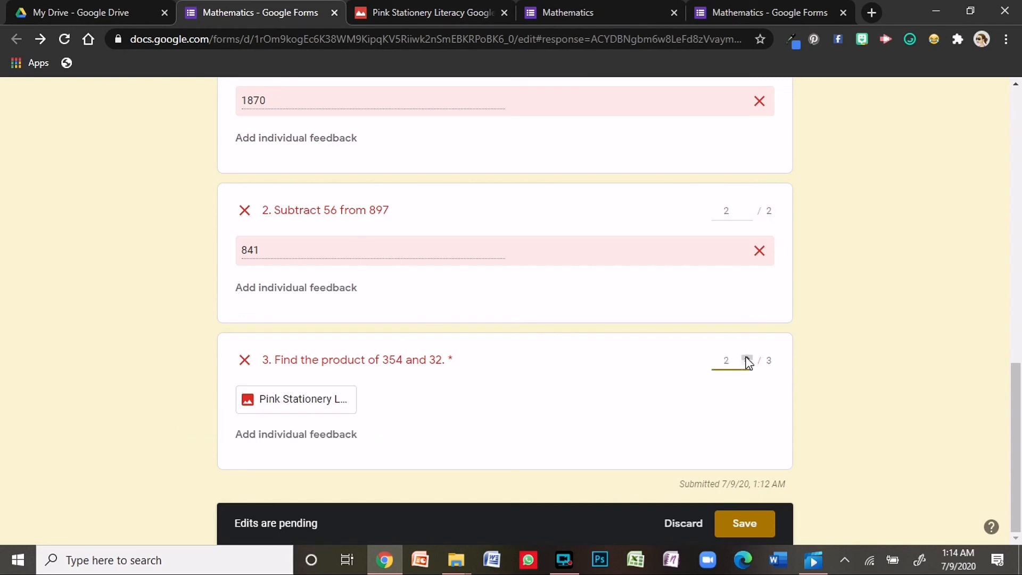
- Save the updated scores so the response totals 7 of 7 points
{"action": "left_click", "coordinate": [745, 524]}
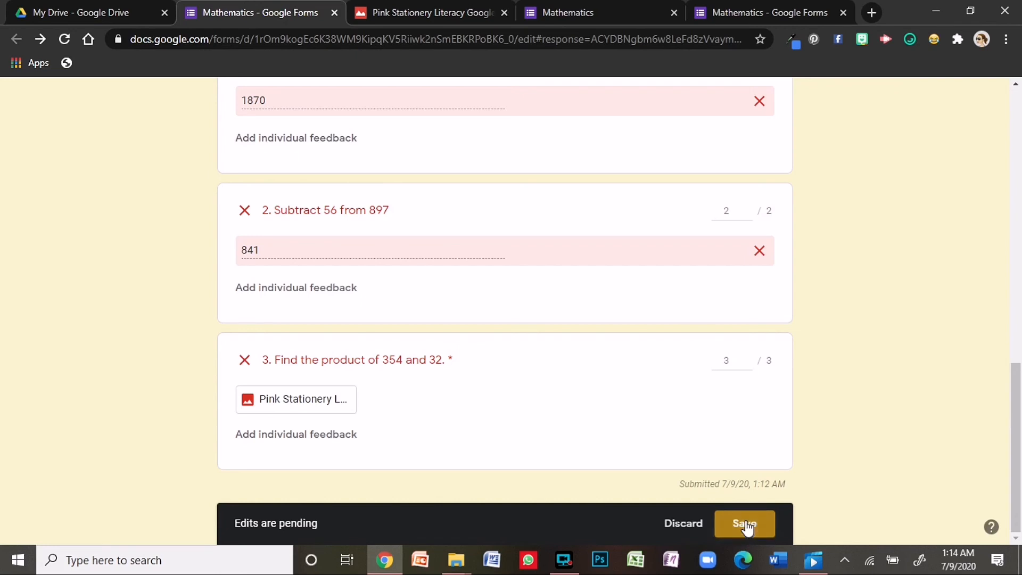
{"action": "scroll", "coordinate": [652, 484], "scroll_direction": "down", "scroll_amount": 10}
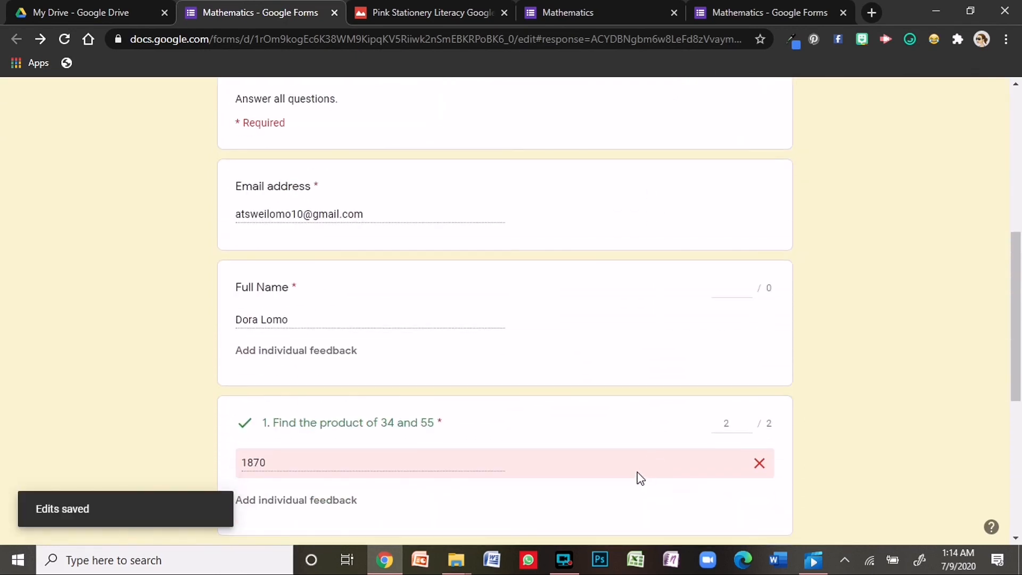
{"action": "scroll", "coordinate": [250, 213], "scroll_direction": "down", "scroll_amount": 3}
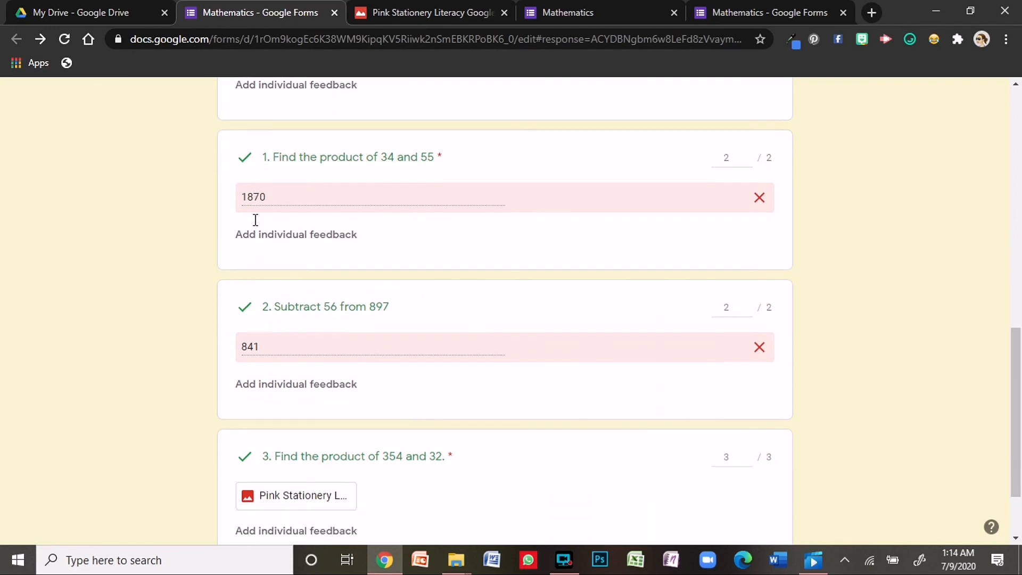
- Bring up the Release scores dialog for the graded response
{"action": "scroll", "coordinate": [257, 290], "scroll_direction": "up", "scroll_amount": 10}
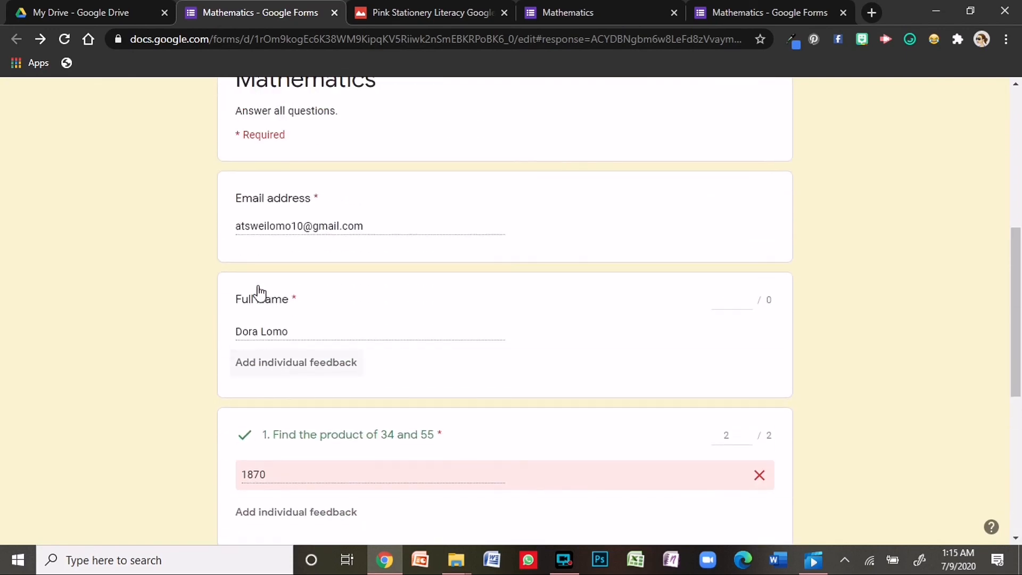
{"action": "scroll", "coordinate": [320, 269], "scroll_direction": "up", "scroll_amount": 2}
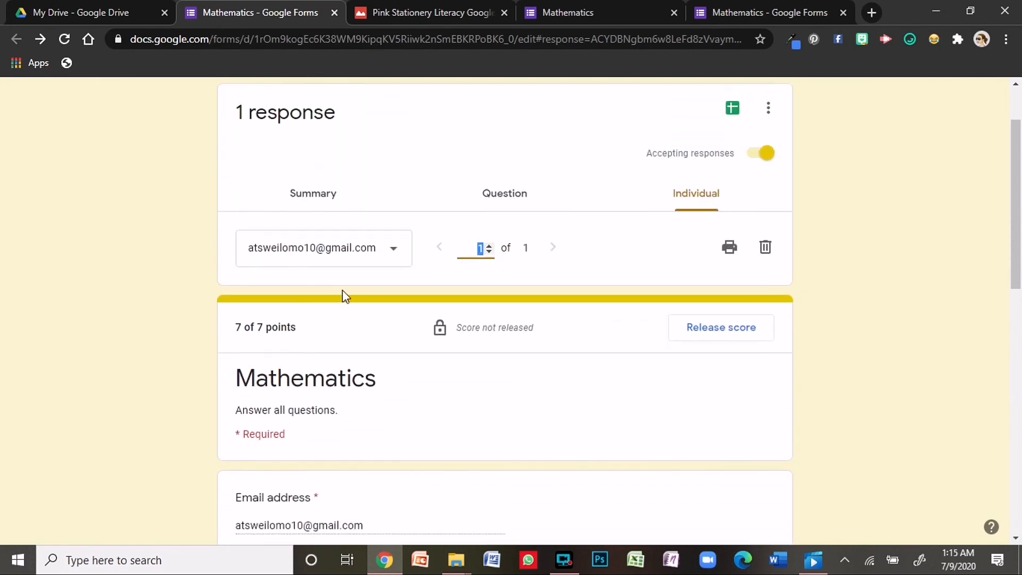
{"action": "left_click", "coordinate": [695, 328]}
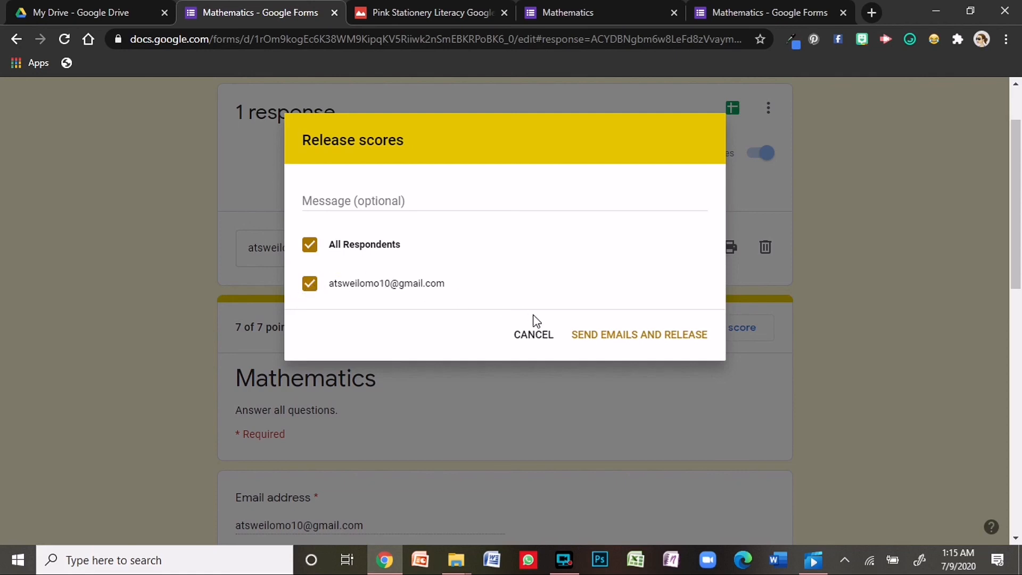
- Send emails and release the 7/7 score, then review the 2/2, 2/2 and 3/3 question scores
{"action": "left_click", "coordinate": [602, 336]}
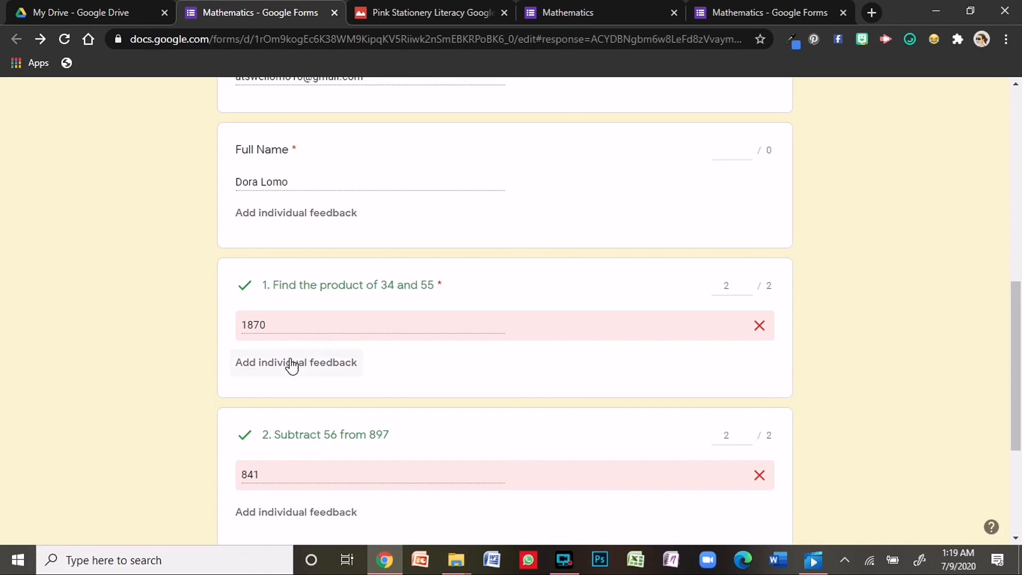
{"action": "scroll", "coordinate": [302, 504], "scroll_direction": "down", "scroll_amount": 2}
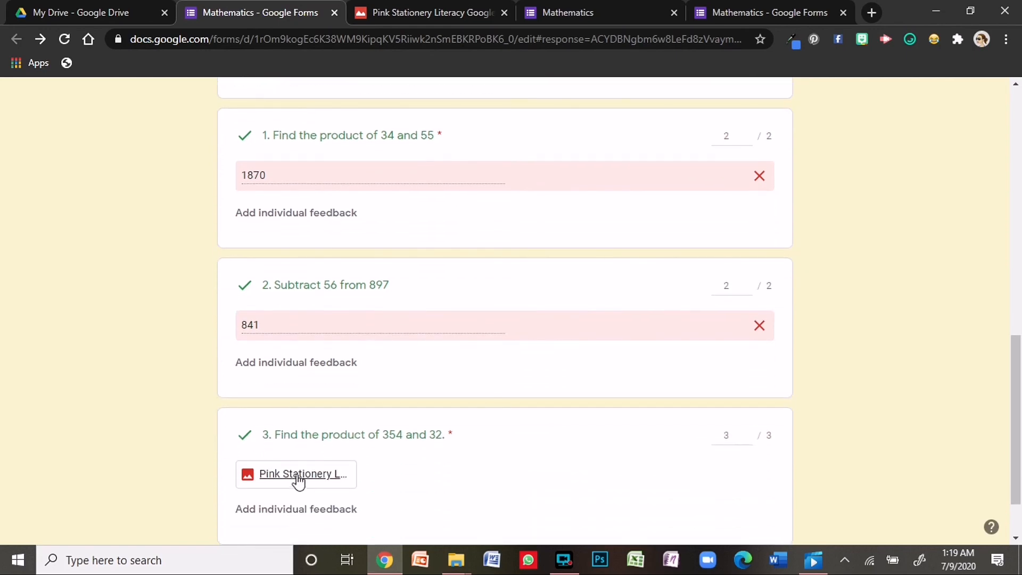